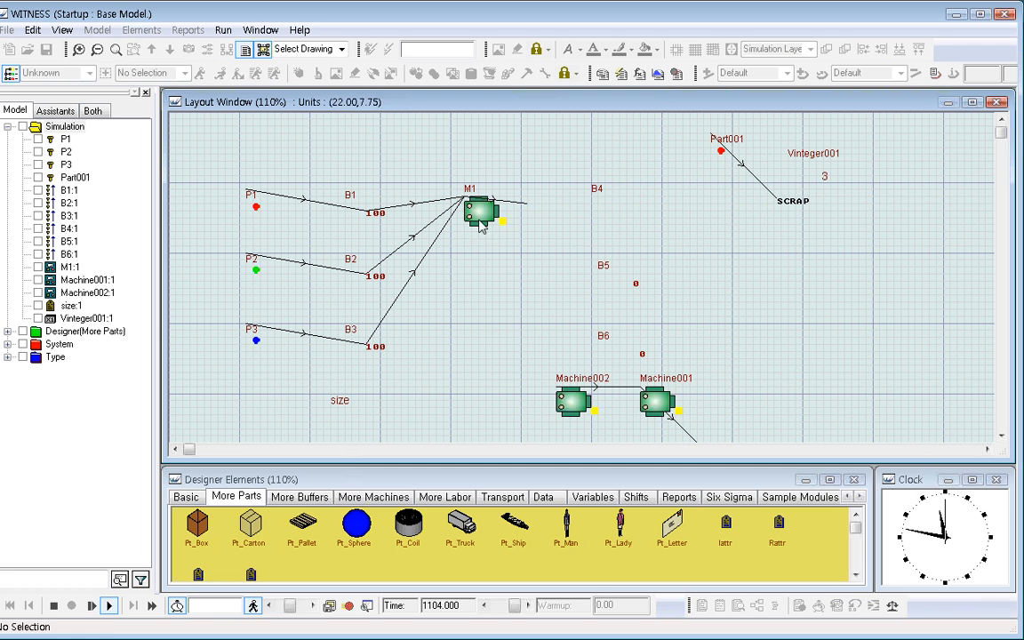
Step: Stop the running simulation and set buffer B1's output option to Any
click(53, 605)
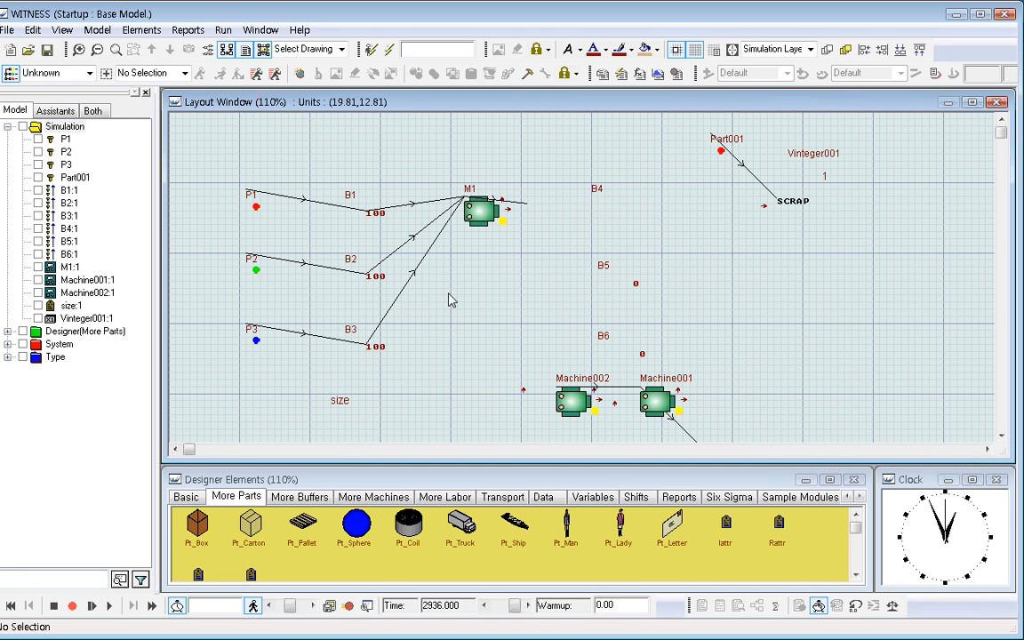
double_click(376, 213)
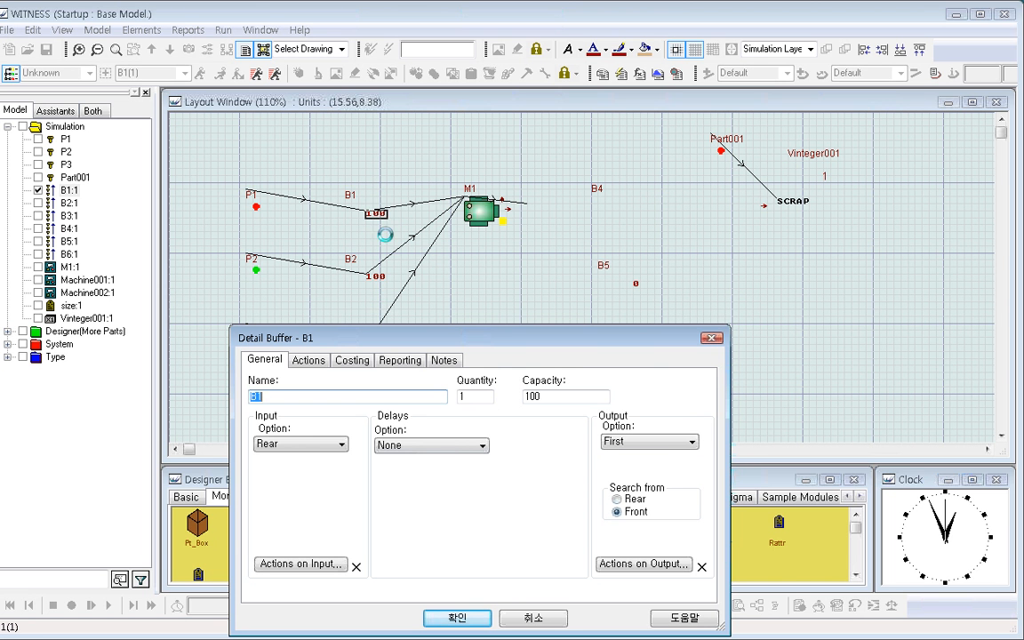
click(693, 443)
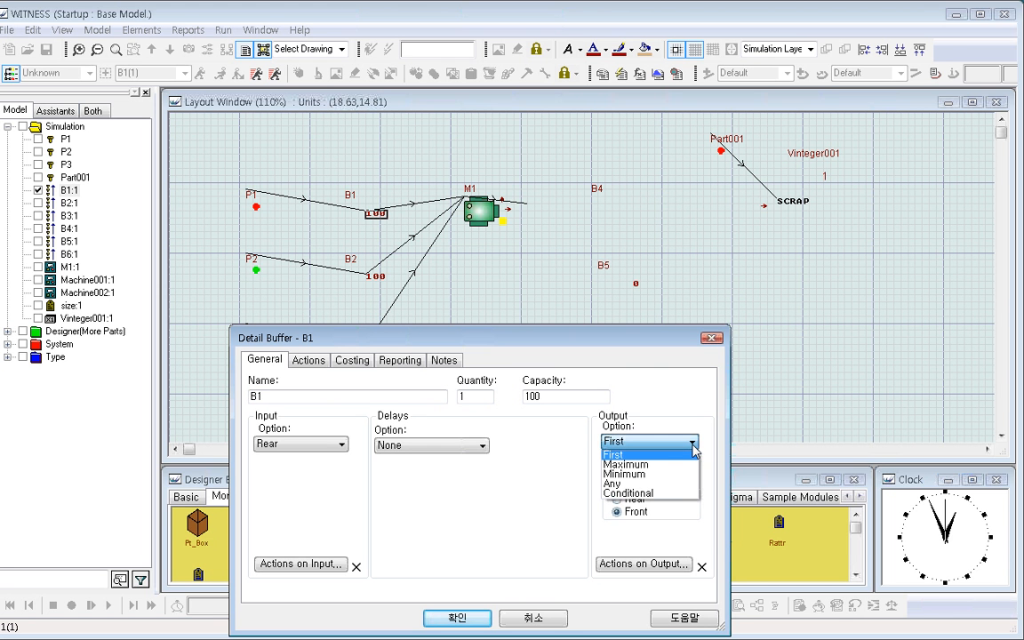
click(635, 487)
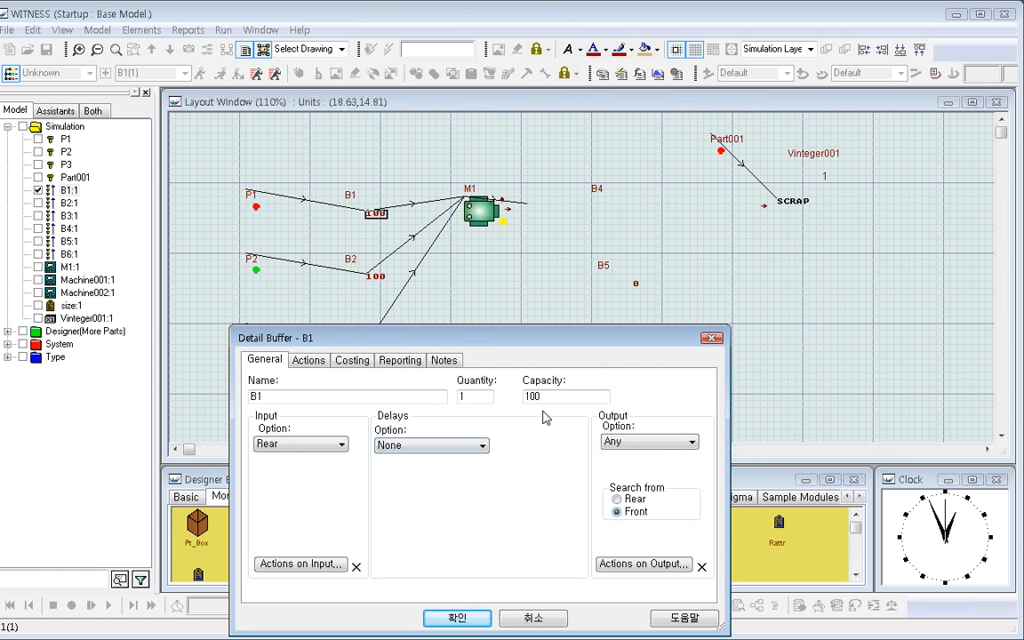
click(457, 618)
Step: Set buffer B2's output option to Any
double_click(375, 277)
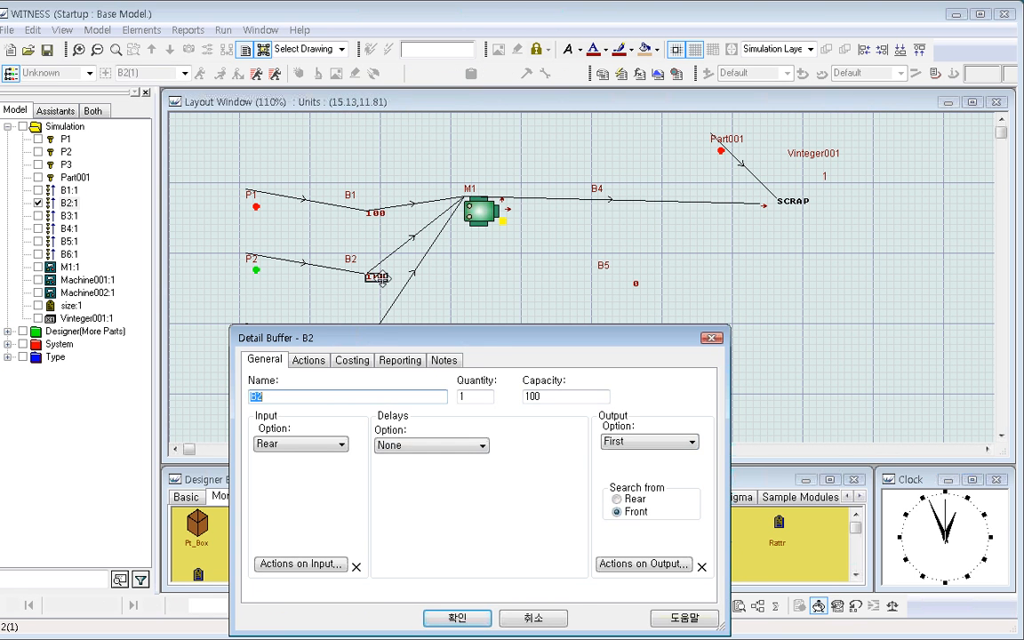
click(693, 442)
click(617, 485)
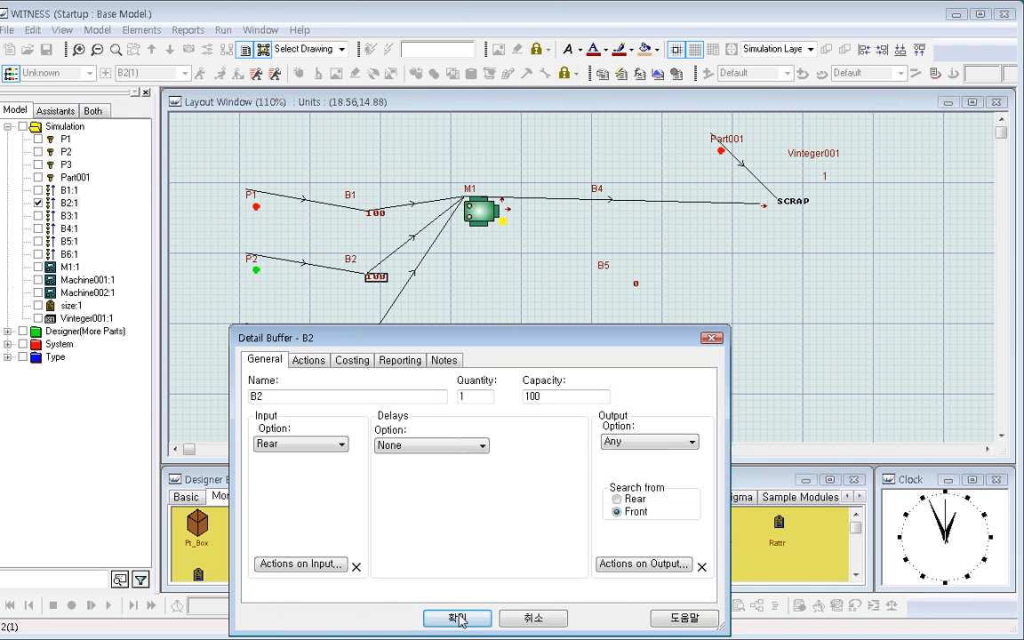
click(457, 617)
Step: Set buffer B3's output option to Any
double_click(371, 348)
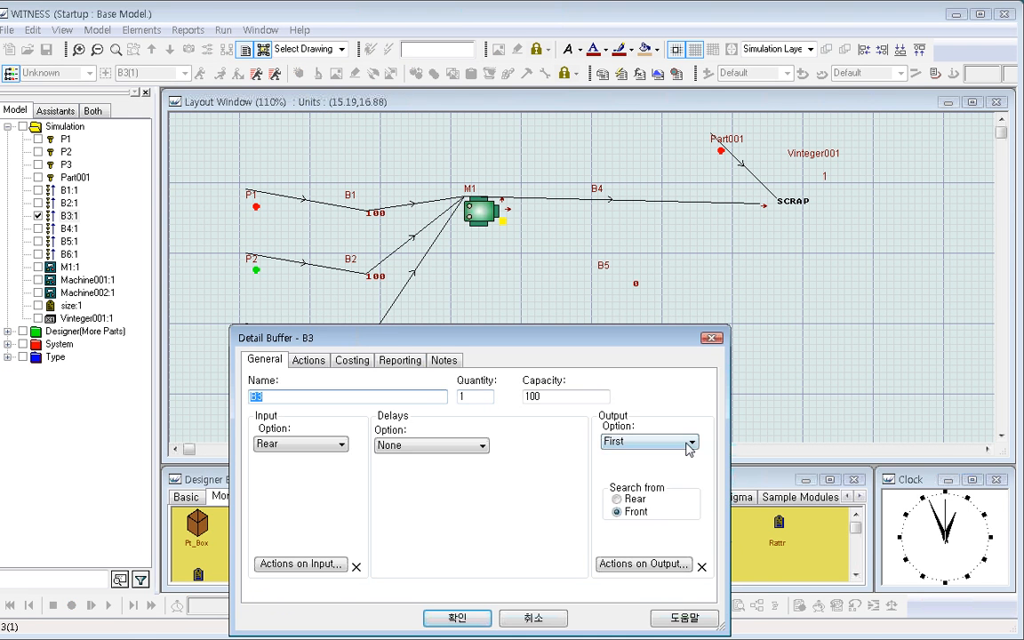
click(692, 442)
click(617, 487)
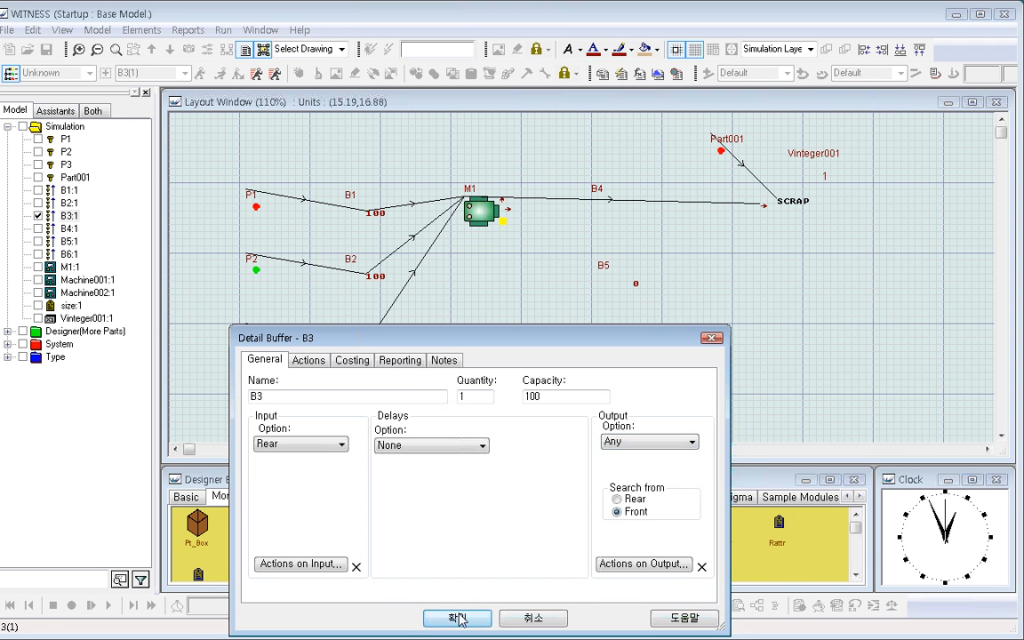
click(457, 616)
Step: Open machine M1's input rule and examine its MATCH/ATTRIBUTE clause and the size attribute it matches on
click(493, 219)
double_click(493, 221)
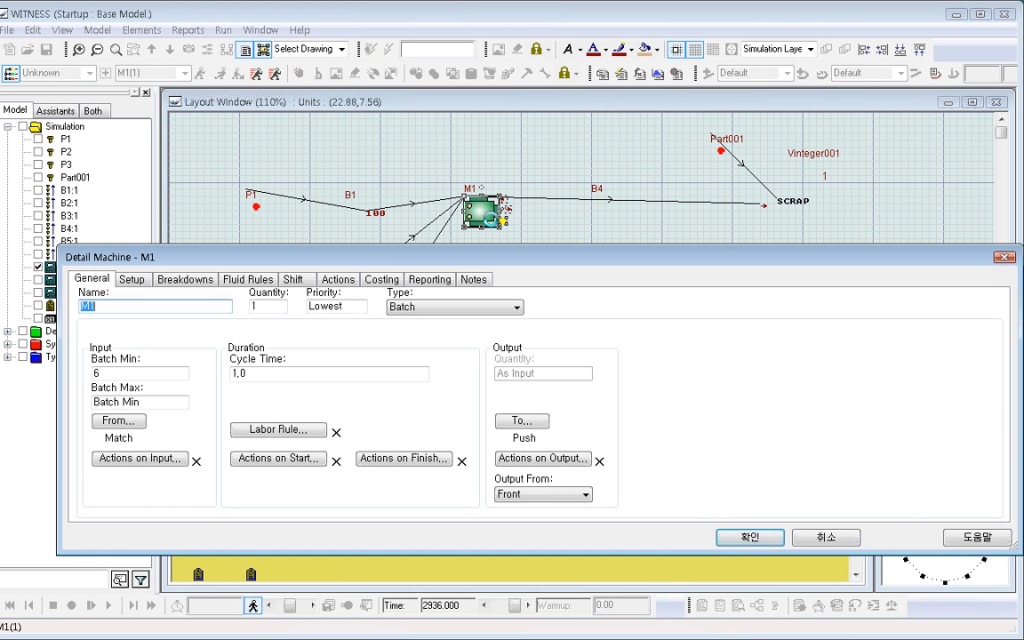
click(118, 421)
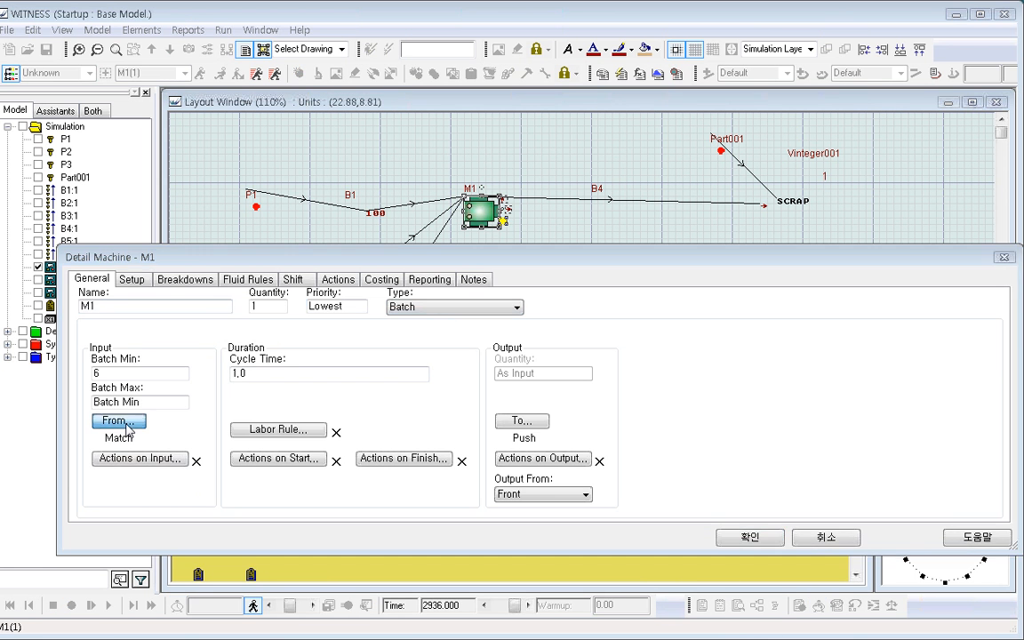
drag(344, 226, 431, 227)
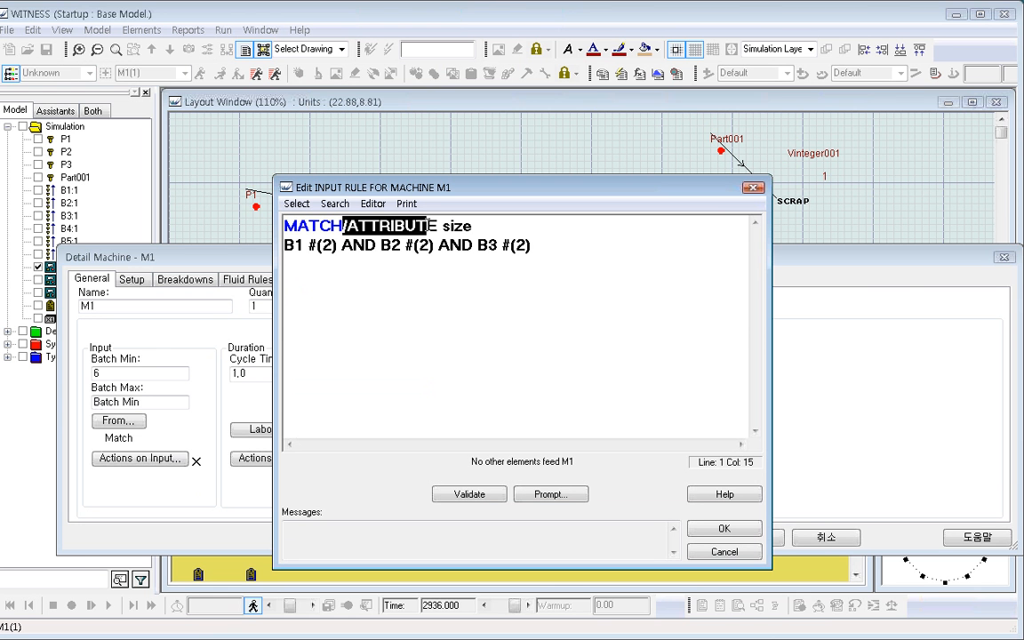
click(441, 225)
double_click(442, 226)
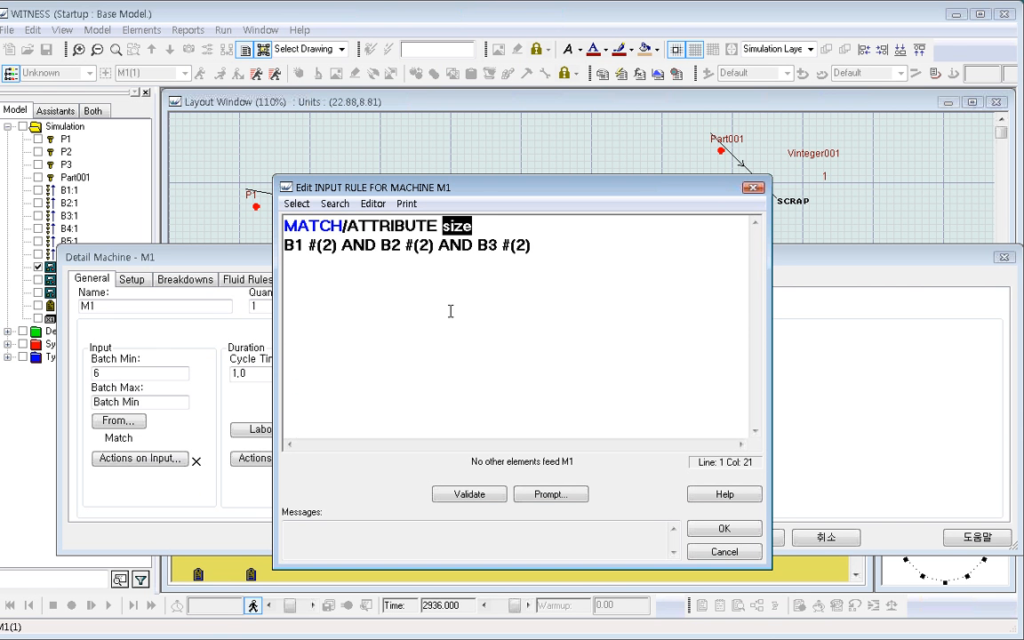
Step: Examine the quantities M1's input rule takes from B1, B2 and B3, and close the rule and the machine details
click(309, 270)
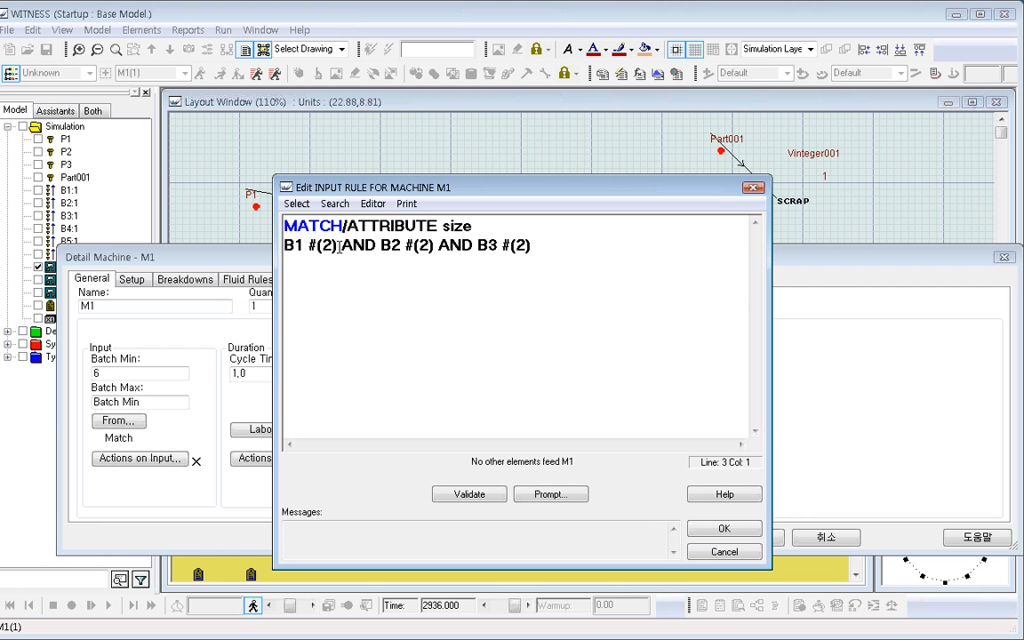
drag(285, 246, 532, 246)
click(479, 246)
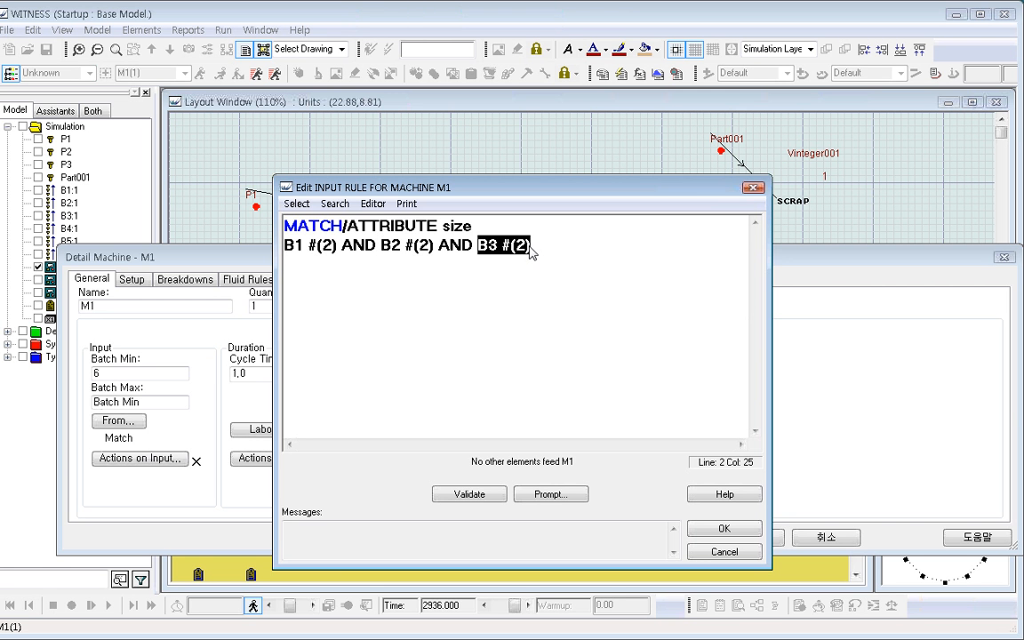
click(548, 259)
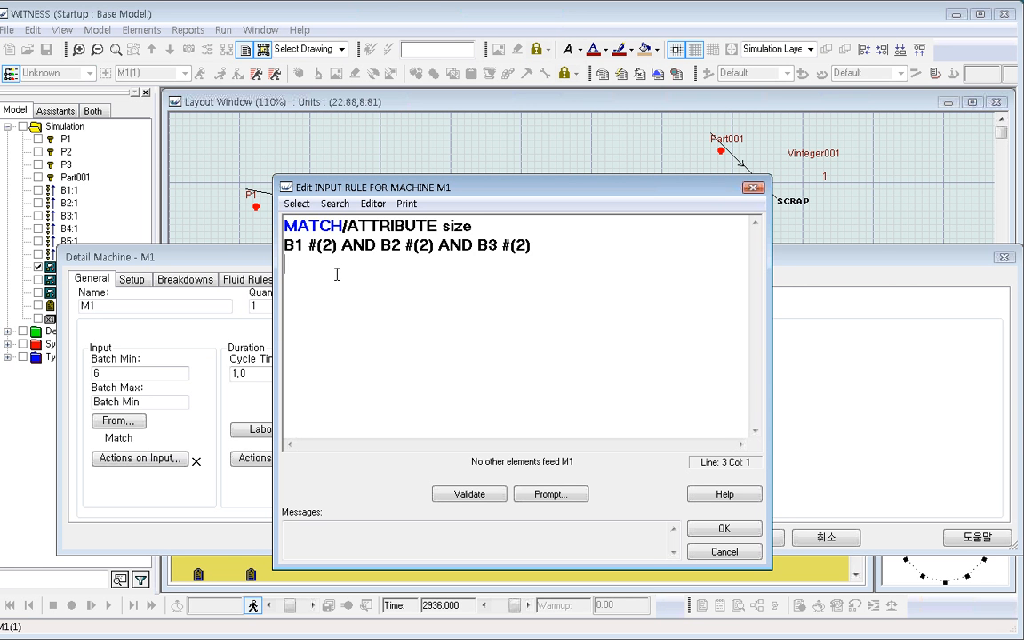
drag(295, 245, 331, 246)
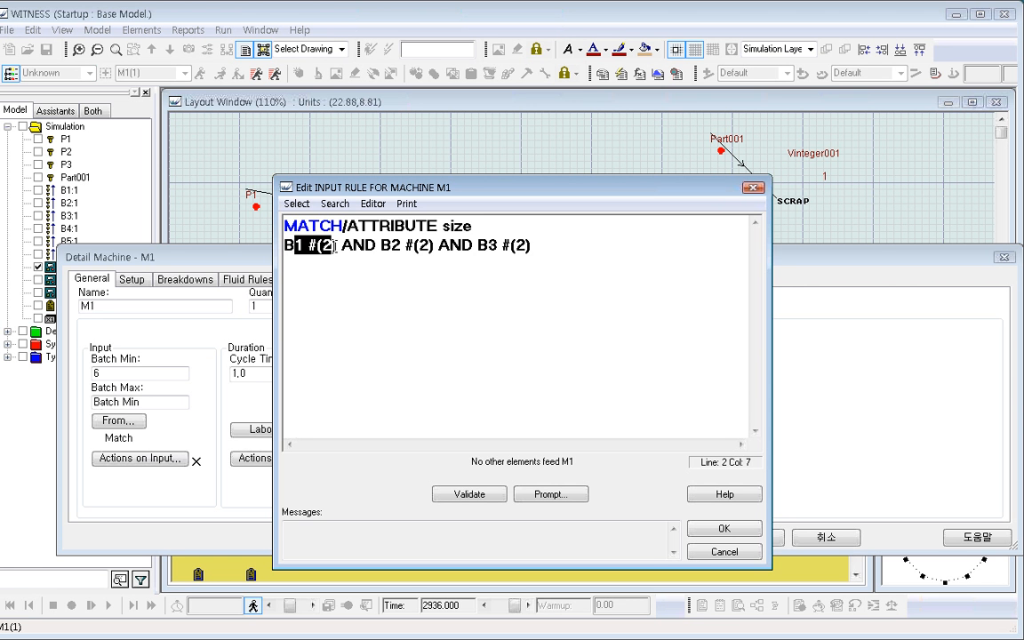
click(321, 254)
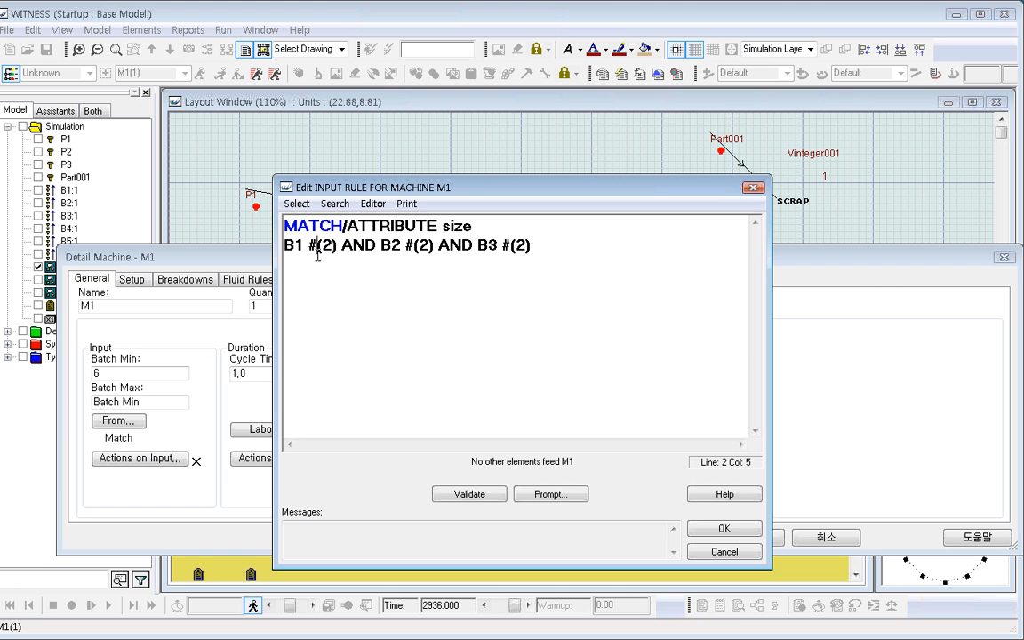
drag(391, 247, 551, 263)
click(573, 263)
click(722, 529)
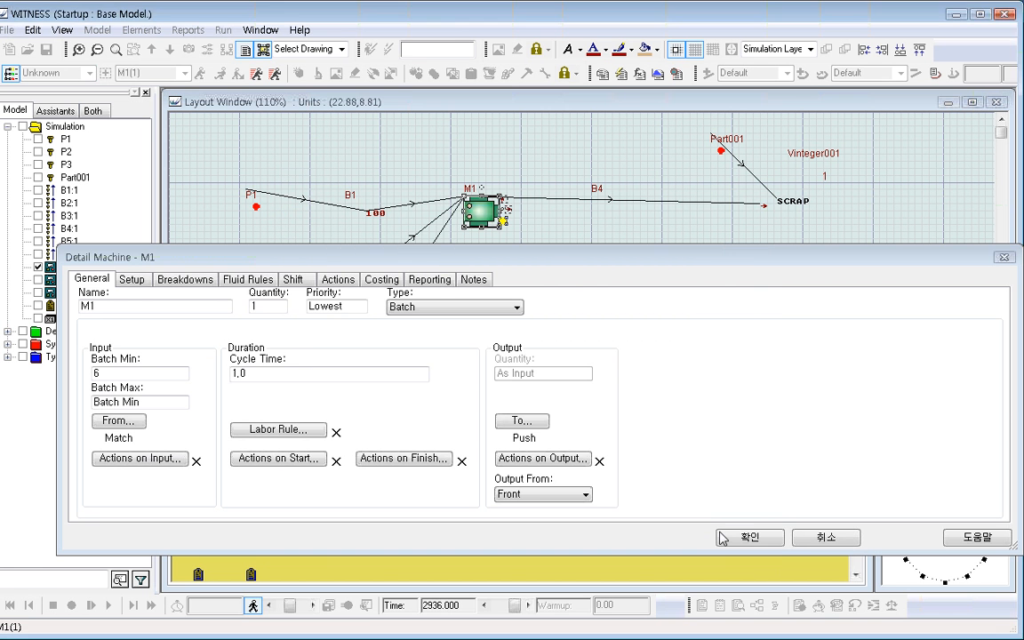
click(747, 539)
click(692, 312)
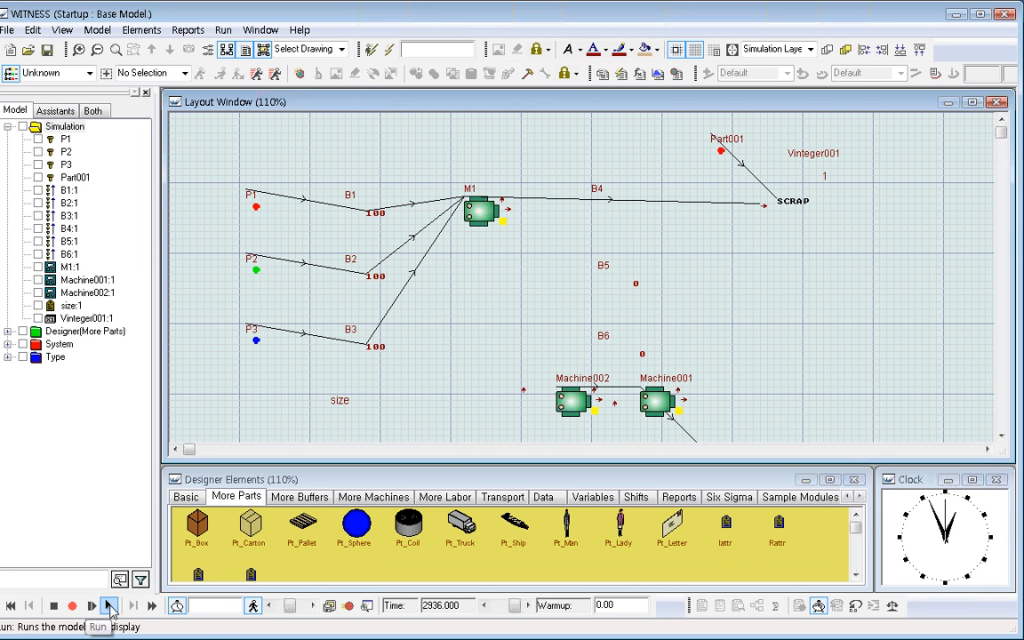
Step: Rerun the model from time zero at a reduced speed, stopping it once a batch of parts is in buffer B4
click(11, 605)
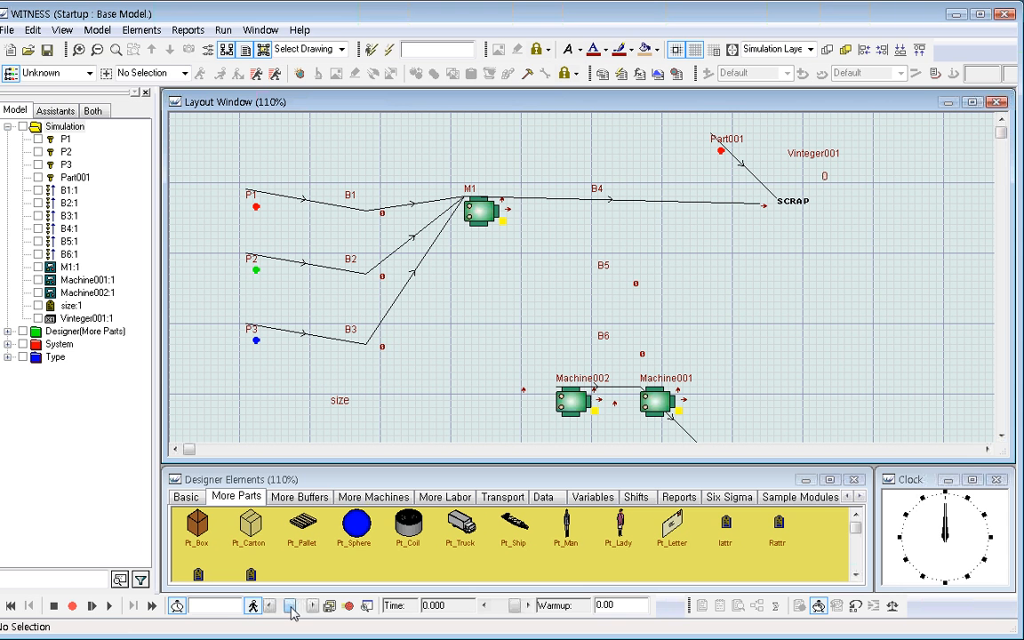
click(109, 605)
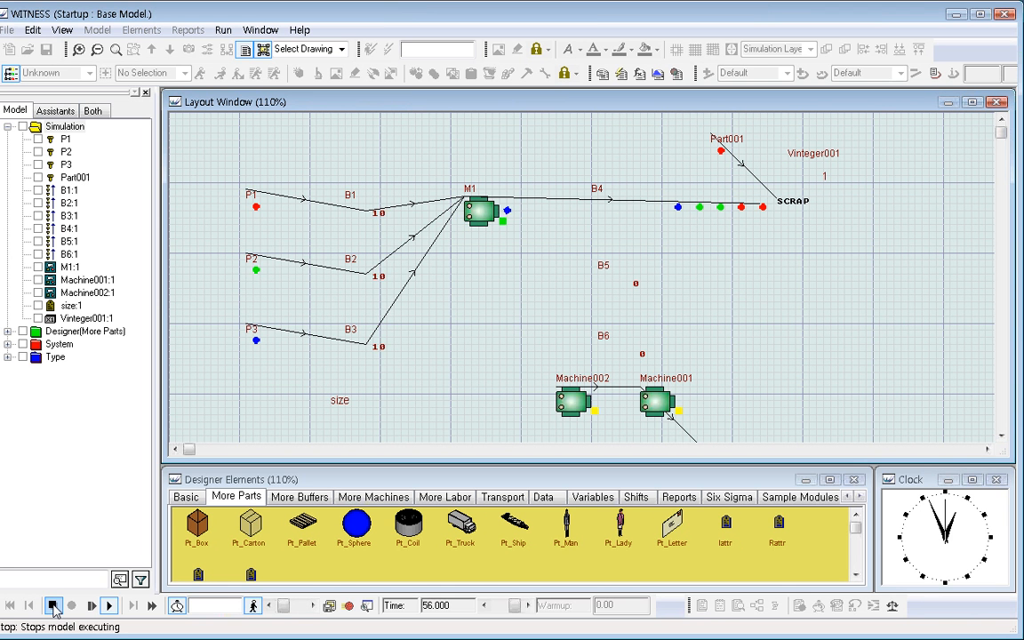
click(54, 607)
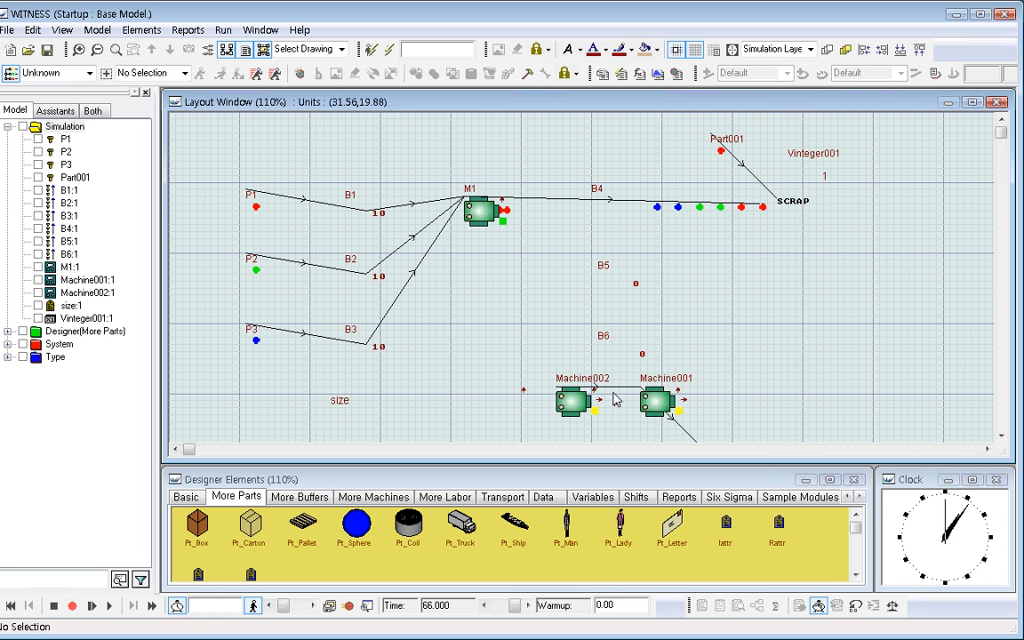
Step: Explode buffer B4 and compare the size attribute of its P1, P2 and P3 parts, closing the report when done
right_click(753, 217)
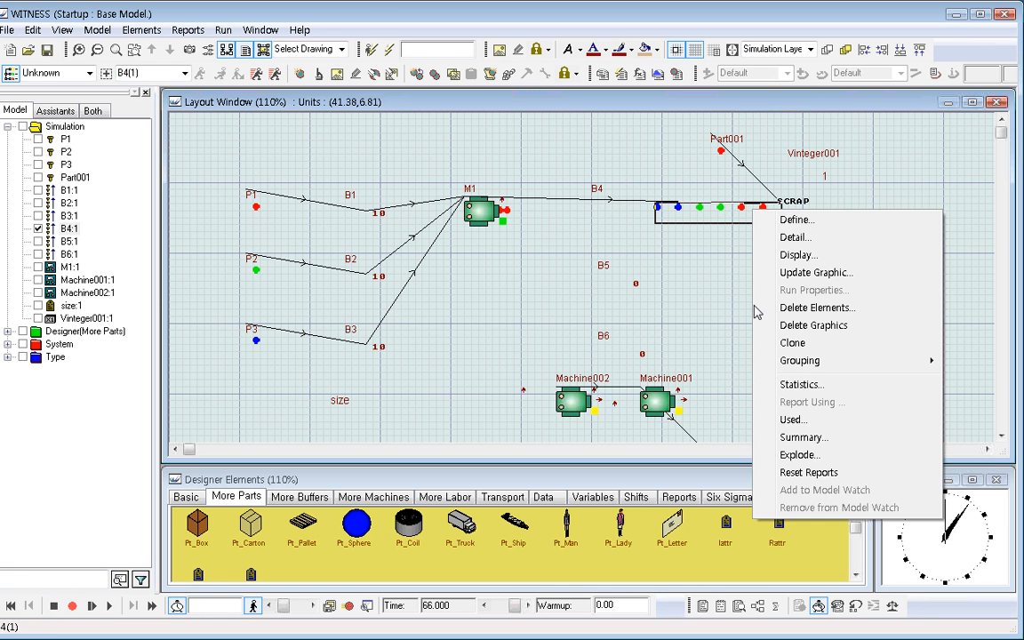
click(798, 456)
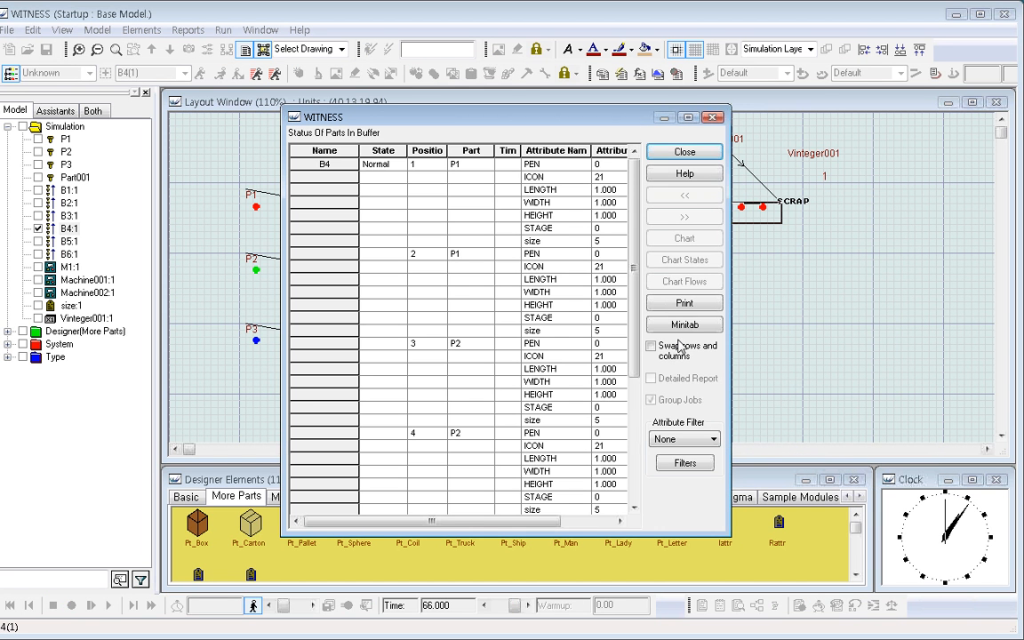
click(467, 165)
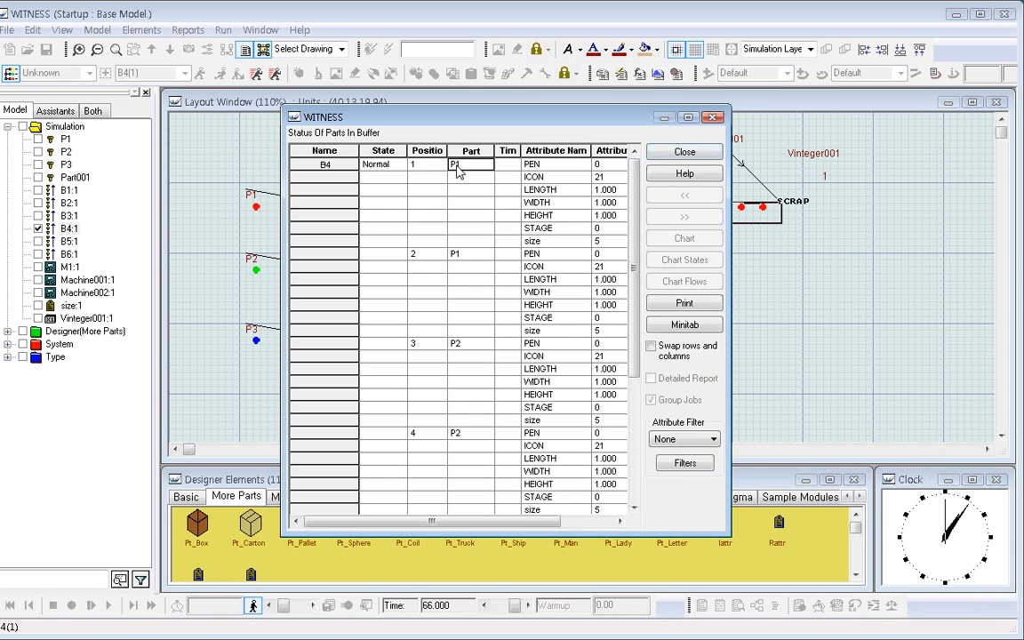
drag(533, 244, 603, 243)
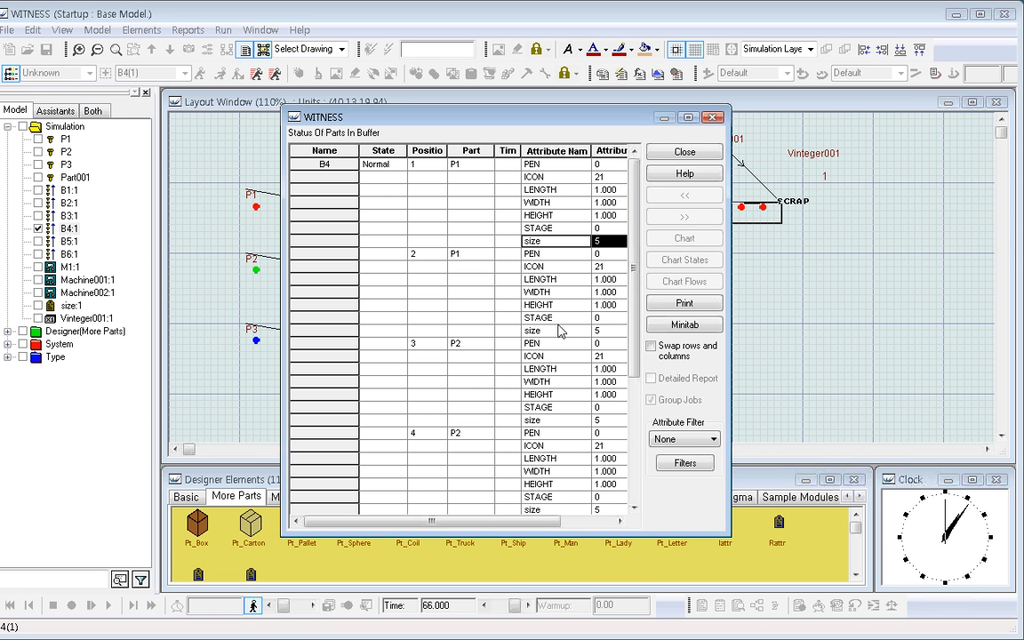
drag(629, 326, 629, 414)
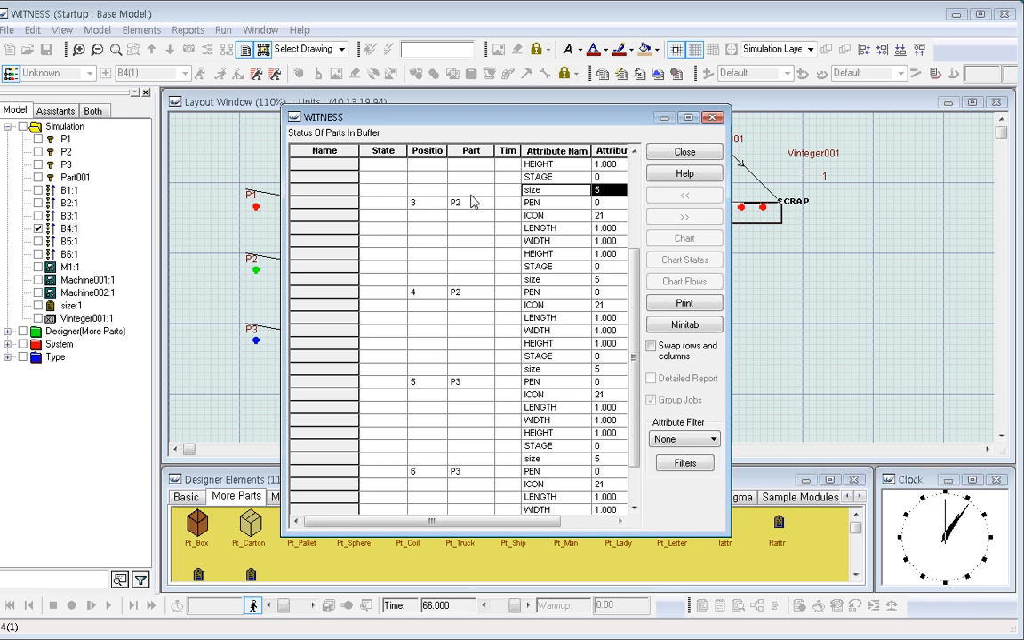
click(533, 279)
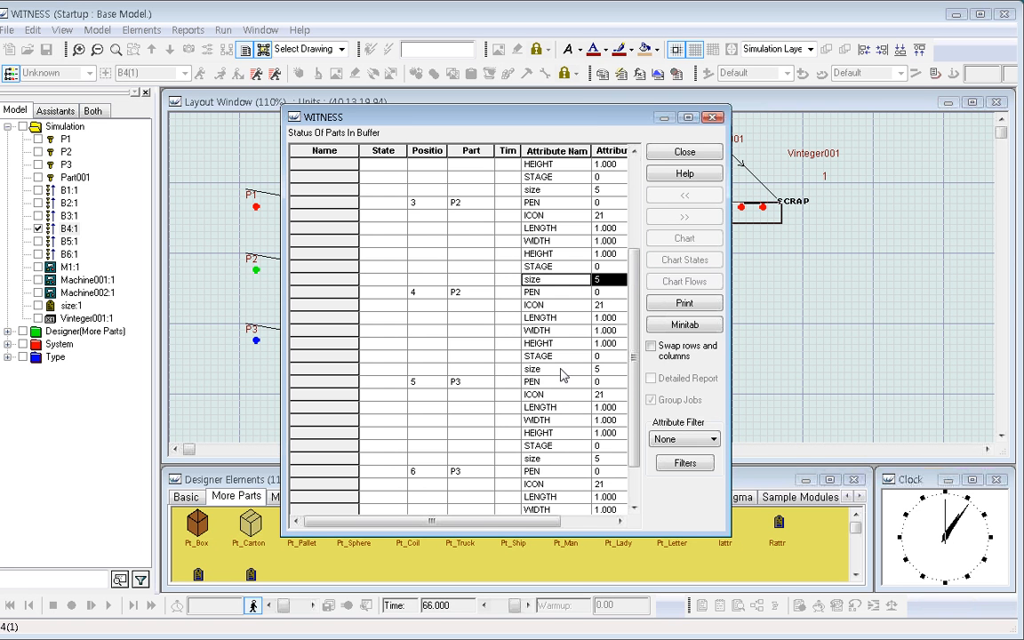
drag(540, 370, 632, 457)
click(542, 411)
drag(536, 498, 600, 496)
click(681, 153)
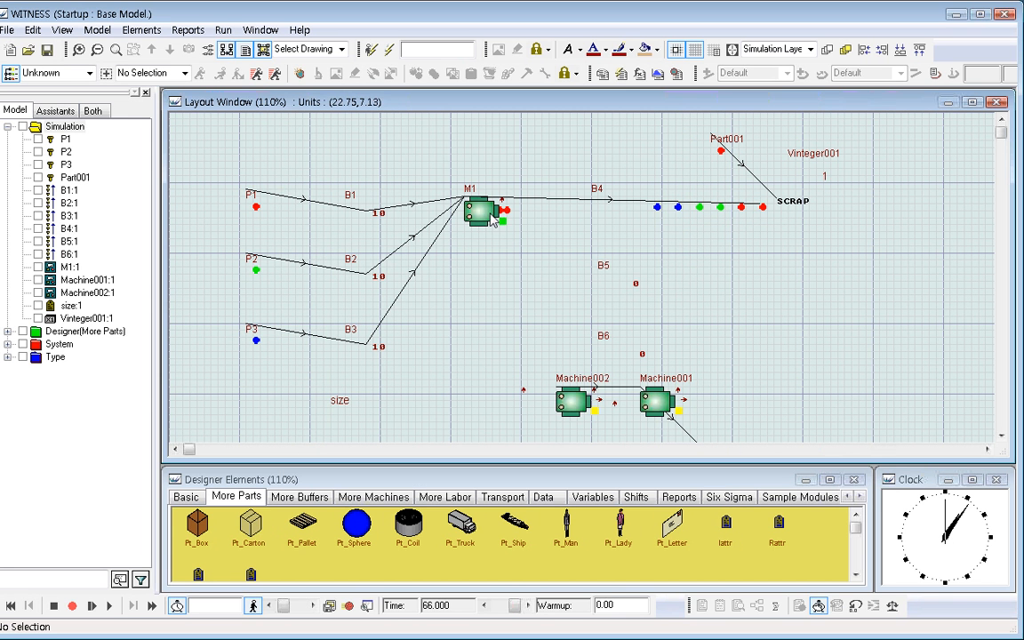
Step: Explode machine M1 and compare the size attribute of its P1, P2 and P3 parts, closing the report when done
right_click(495, 222)
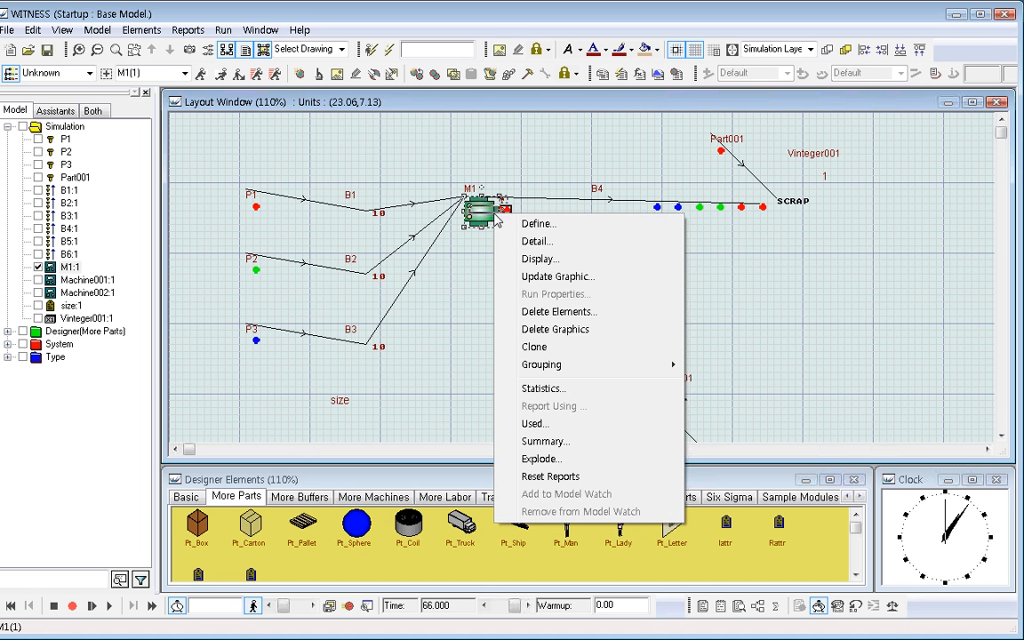
click(551, 457)
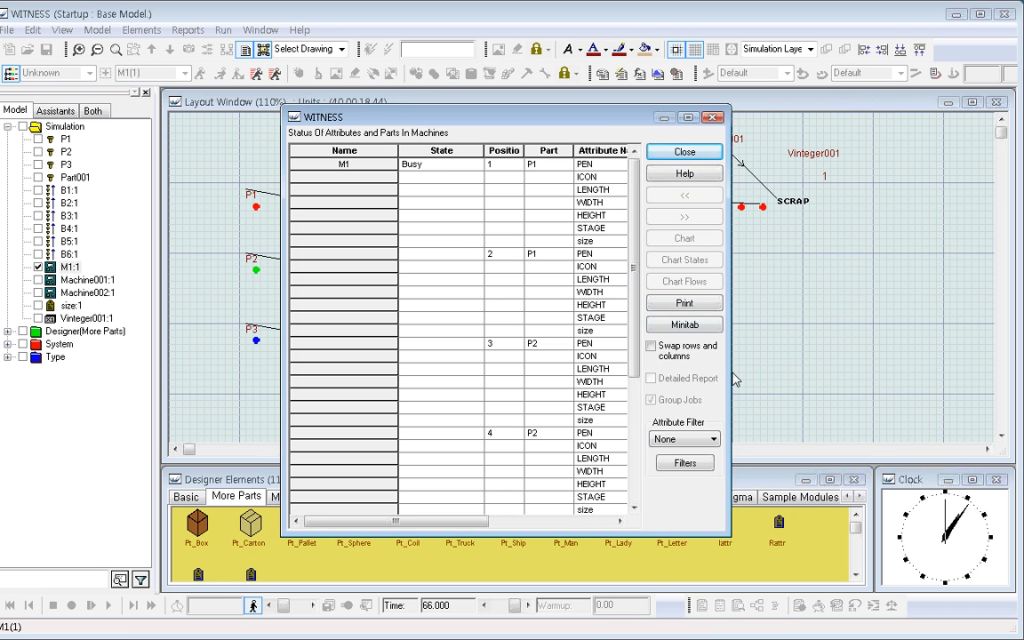
drag(730, 371, 864, 364)
click(658, 242)
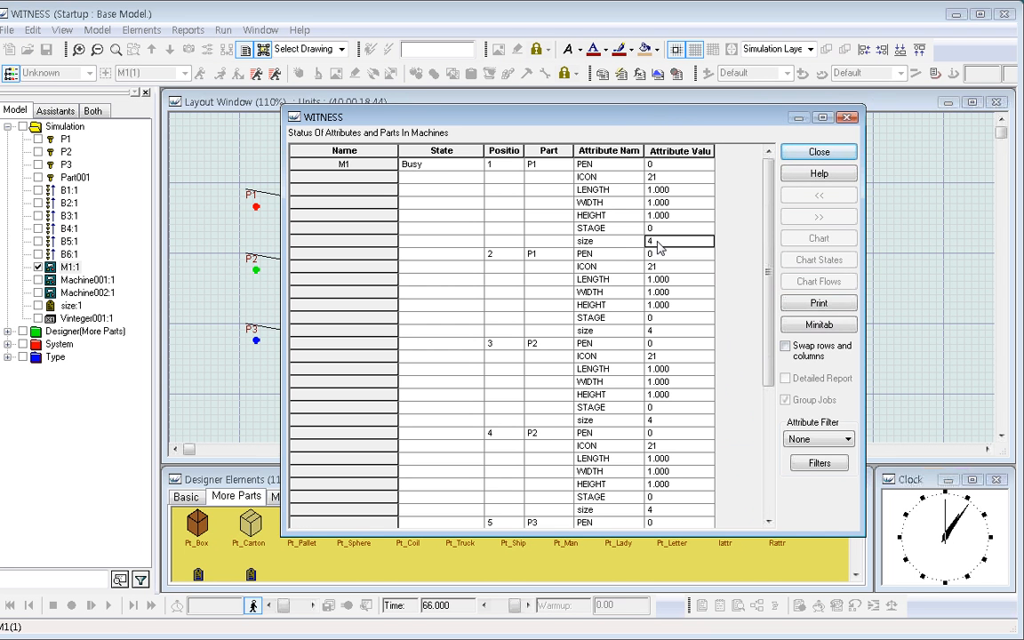
drag(657, 242, 620, 247)
click(654, 331)
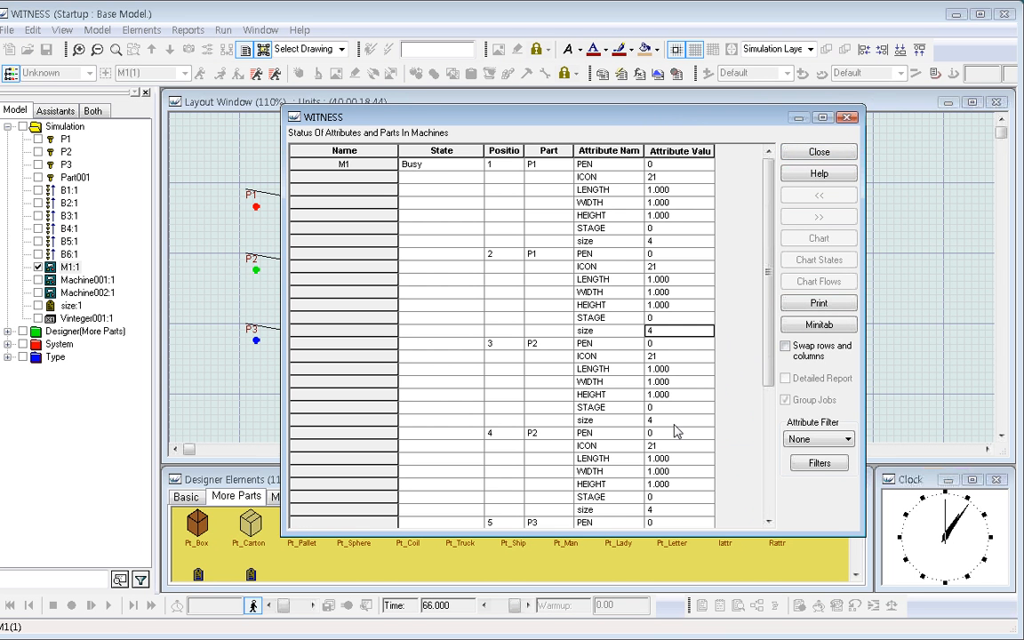
drag(768, 347, 772, 587)
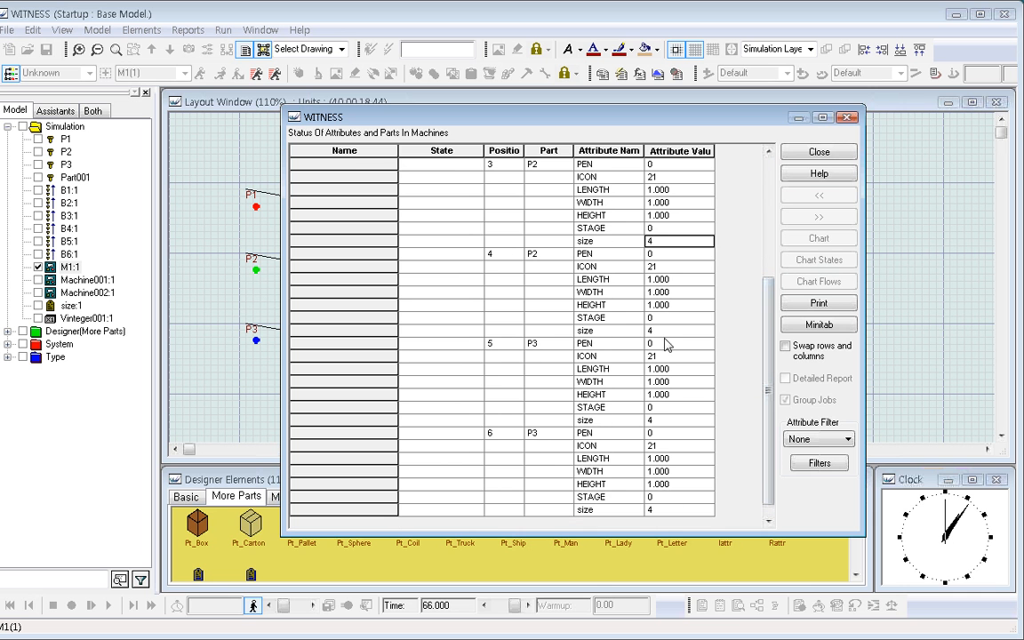
click(665, 334)
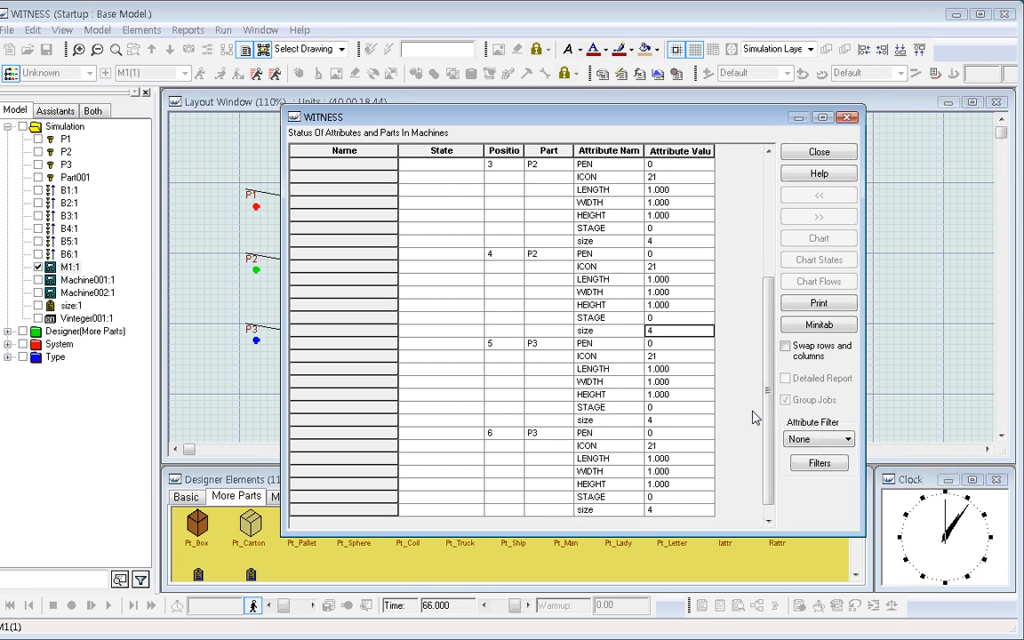
click(662, 509)
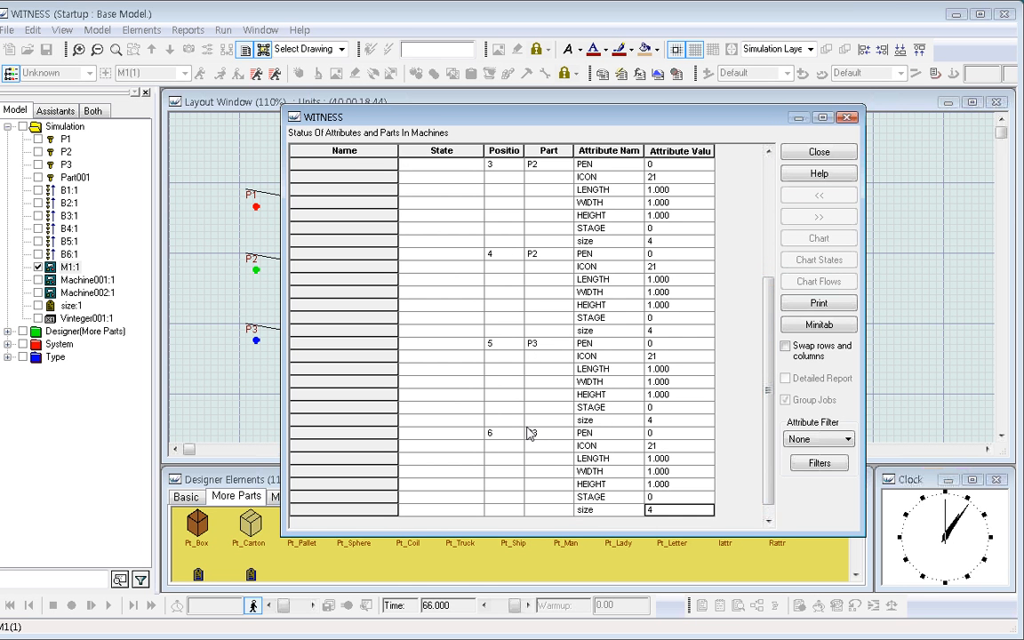
click(676, 420)
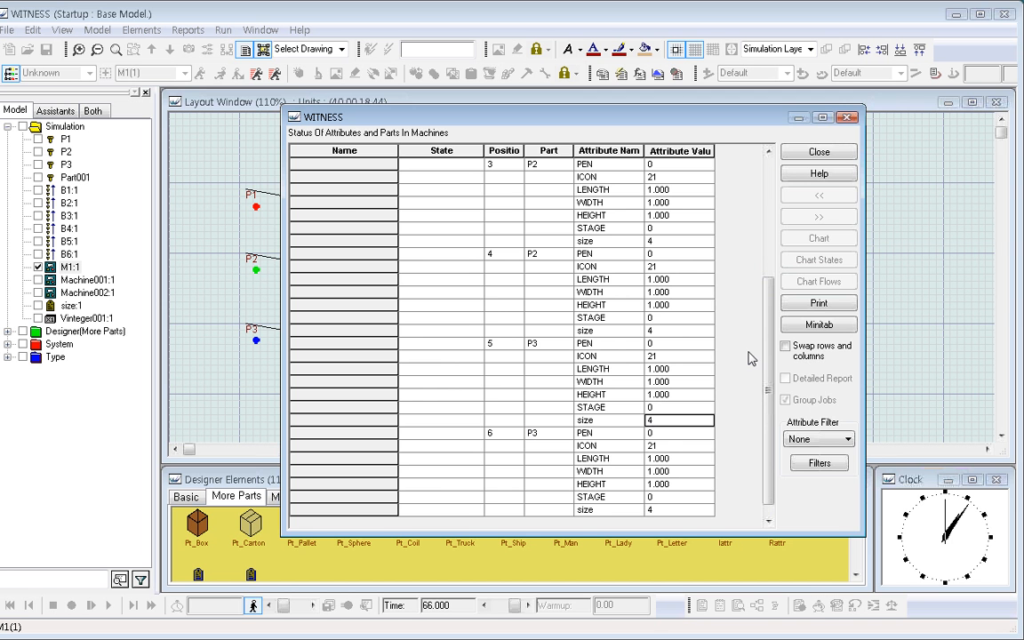
click(838, 152)
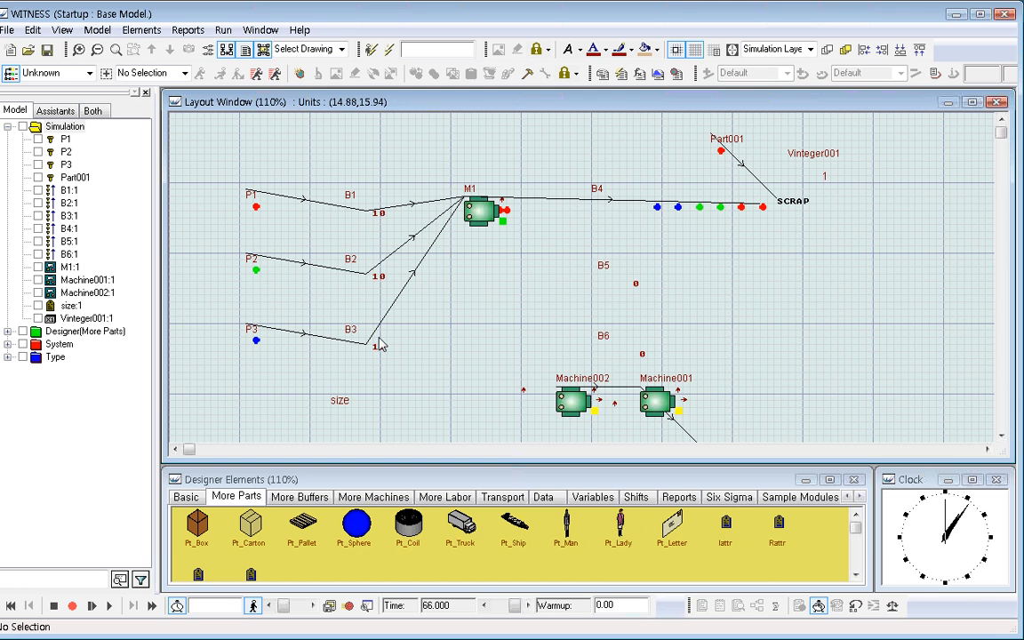
Step: Open machine M1's input rule and review its ATTRIBUTE option and the size attribute it matches on
double_click(489, 223)
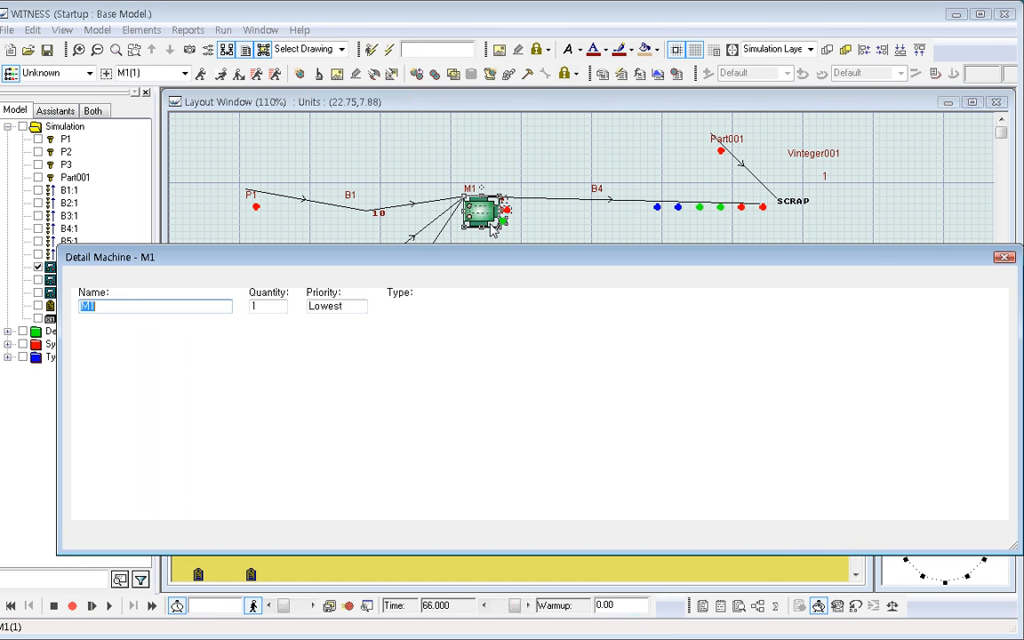
click(133, 422)
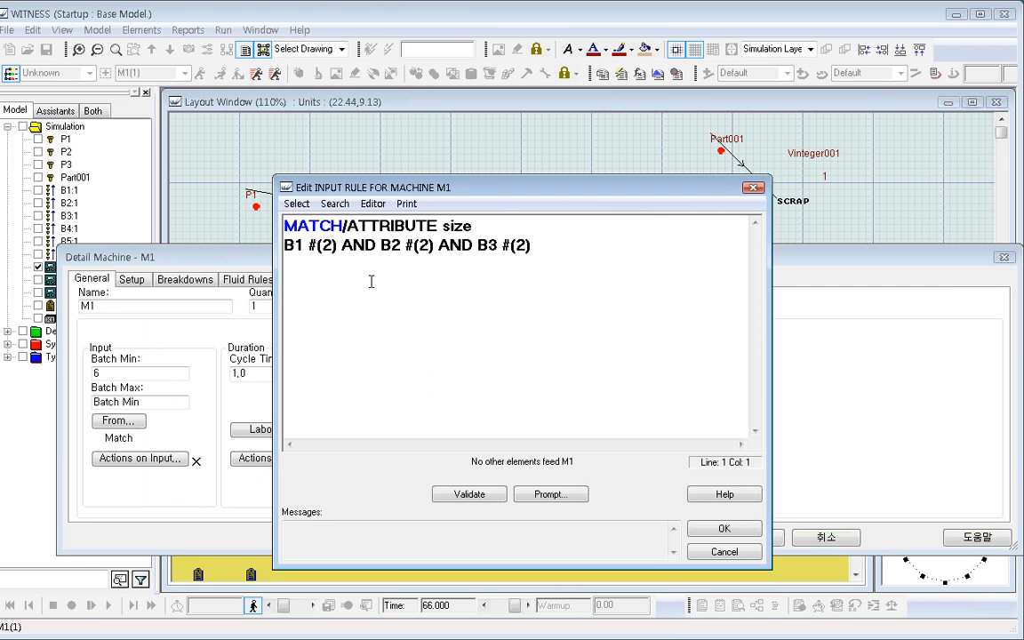
drag(345, 226, 446, 233)
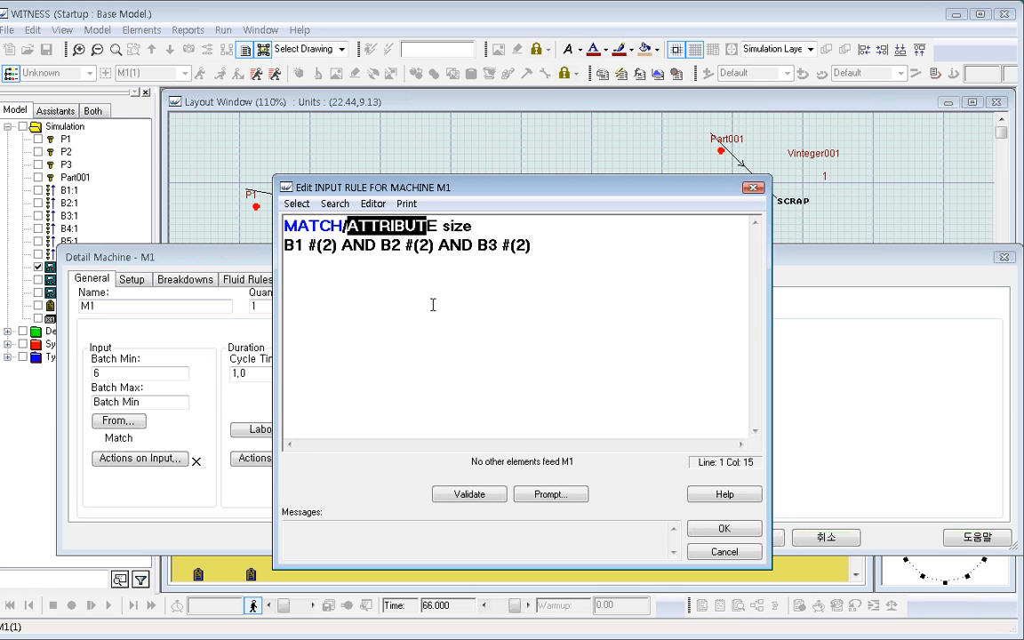
double_click(457, 227)
click(345, 263)
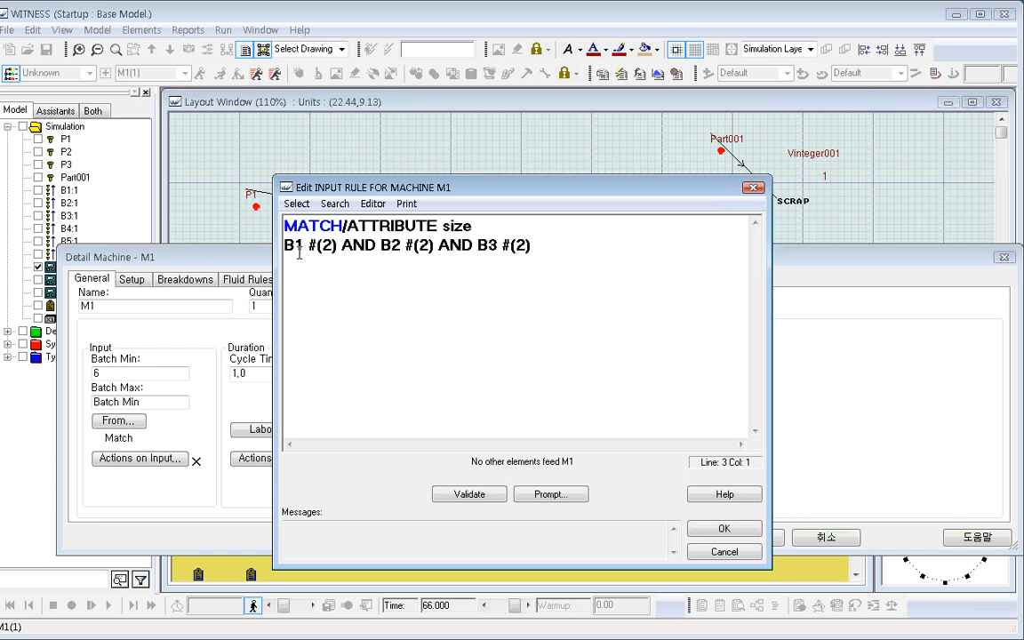
Step: Replace both AND operators joining B1, B2 and B3 in M1's input rule with "or"
click(346, 245)
drag(345, 245, 372, 245)
text(o)
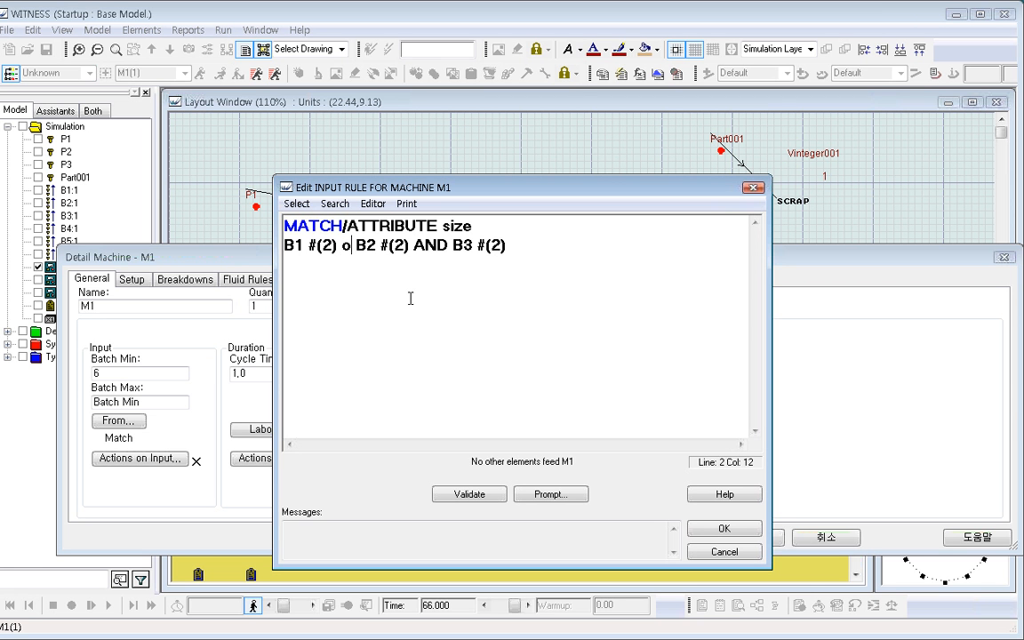
text(r)
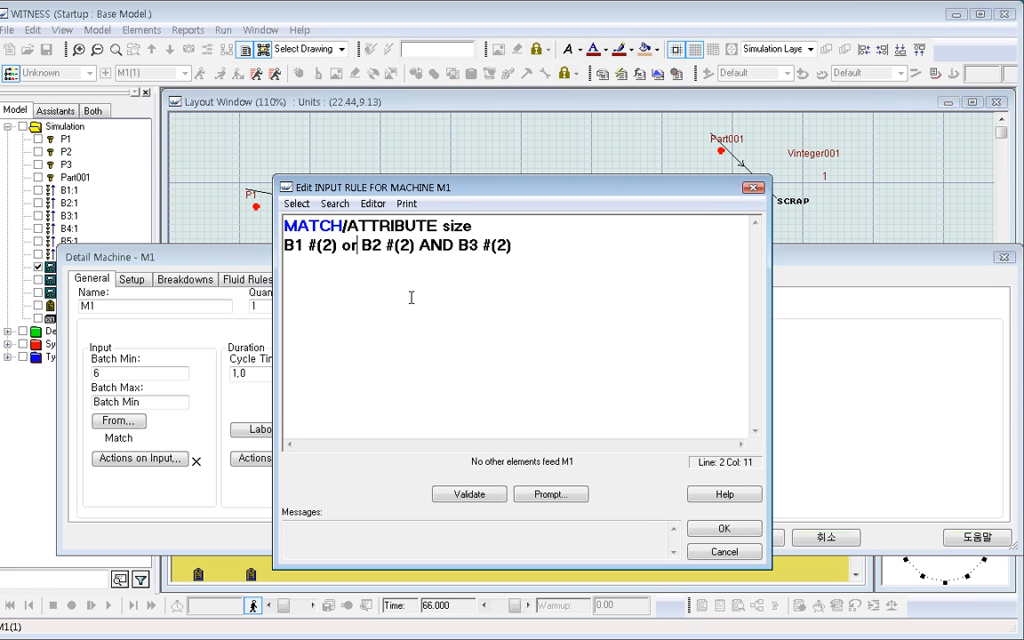
double_click(439, 246)
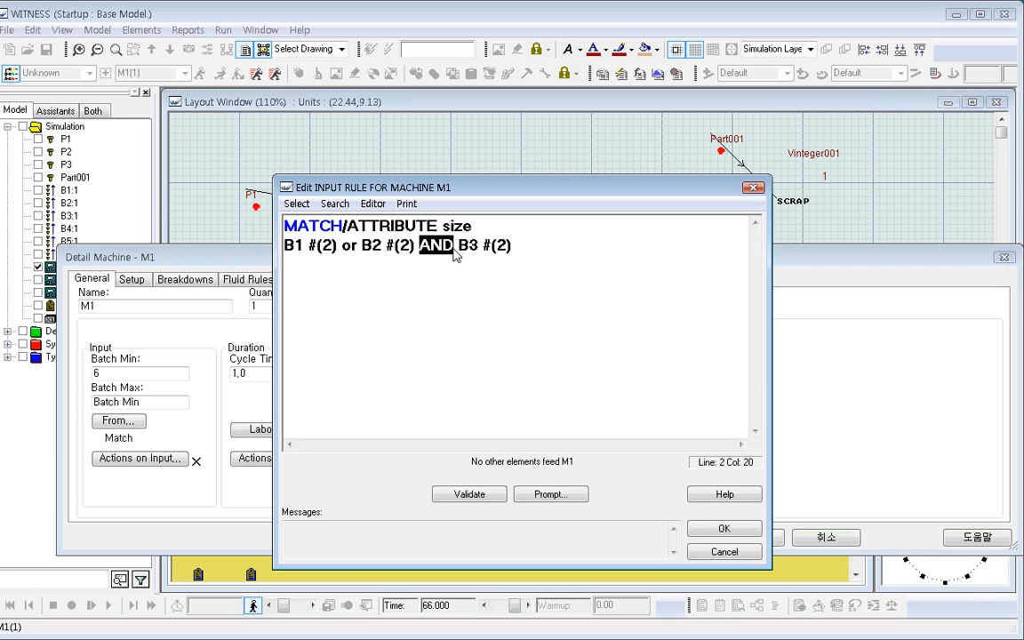
text(or)
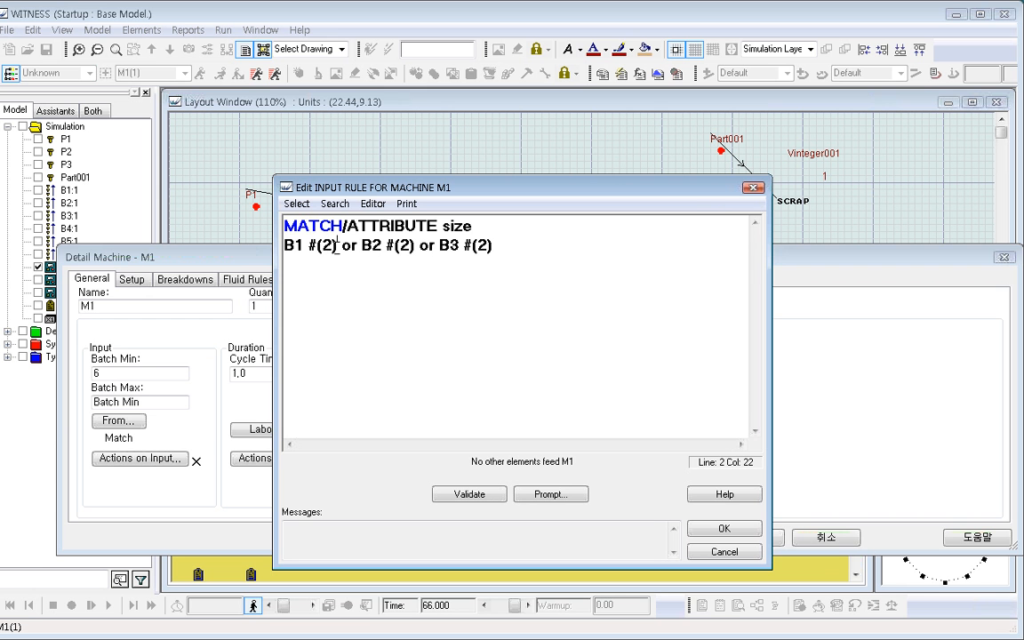
drag(339, 245, 285, 246)
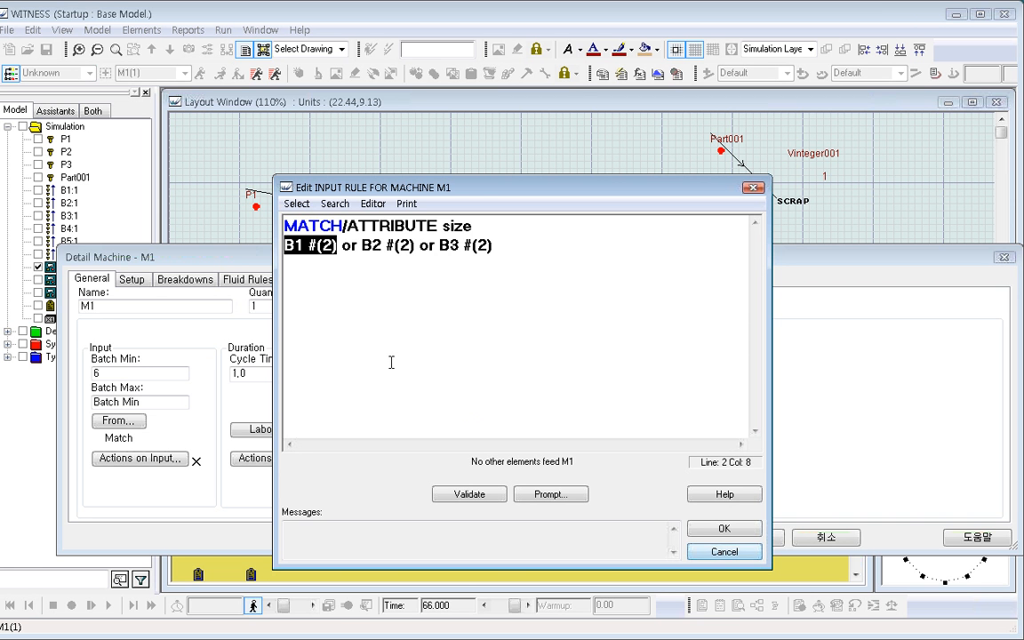
Step: Replace everything after MATCH/ in M1's input rule with "condition on (size>=2 and size<=3)"
click(347, 226)
drag(347, 226, 646, 367)
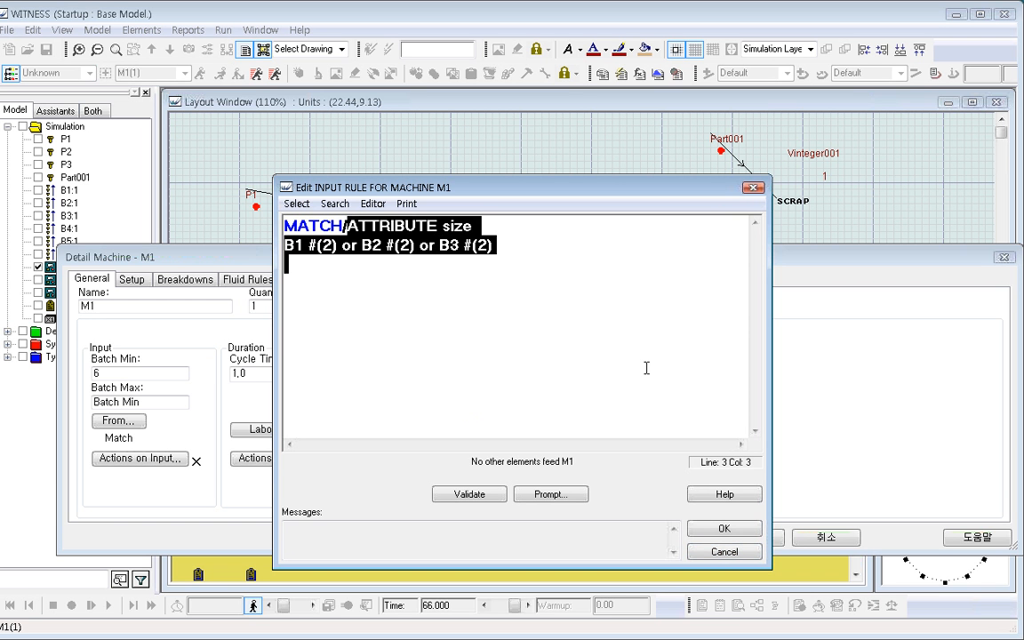
key(BackSpace)
text(cond)
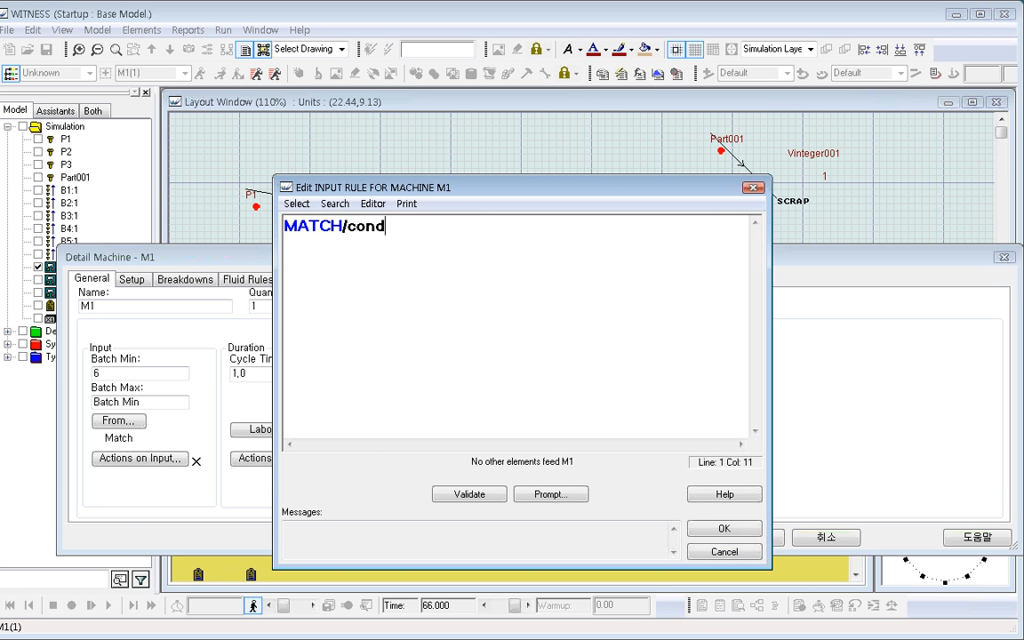
text(ition)
key(Return)
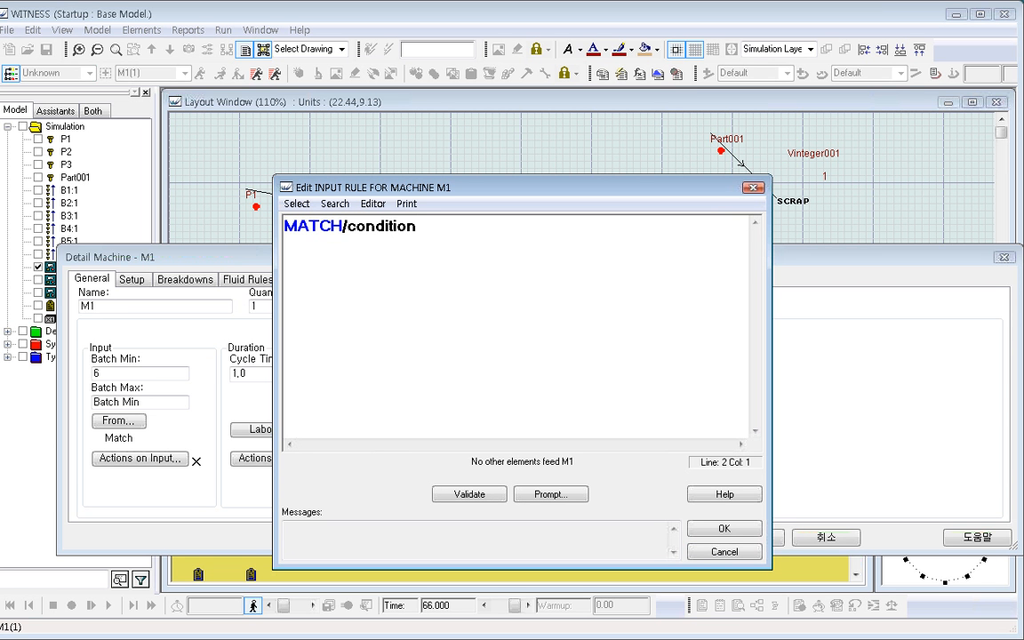
click(441, 225)
text(on (size)
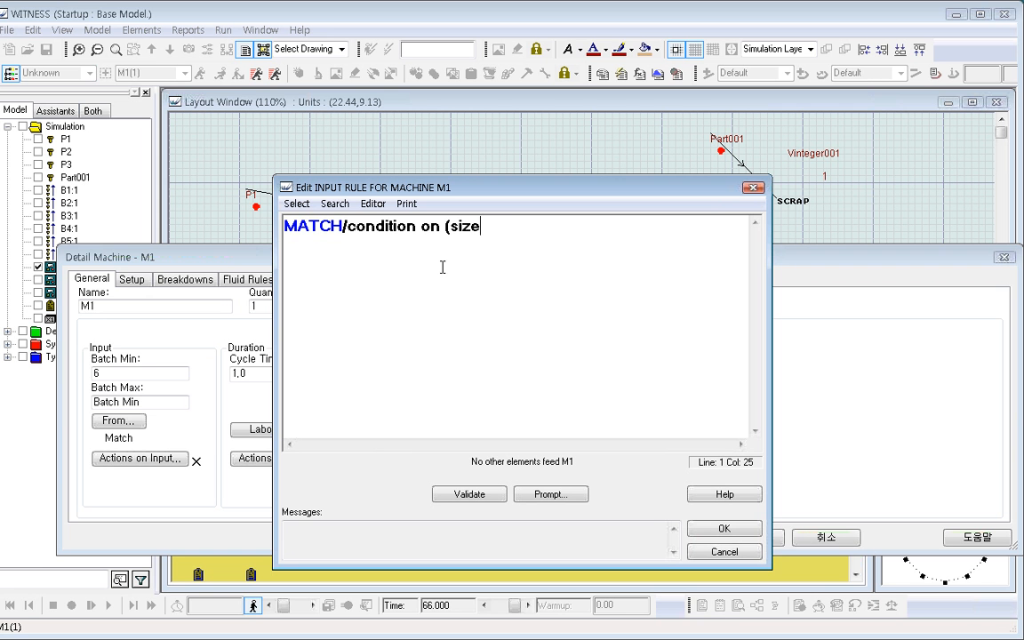
text(>=2 and size)
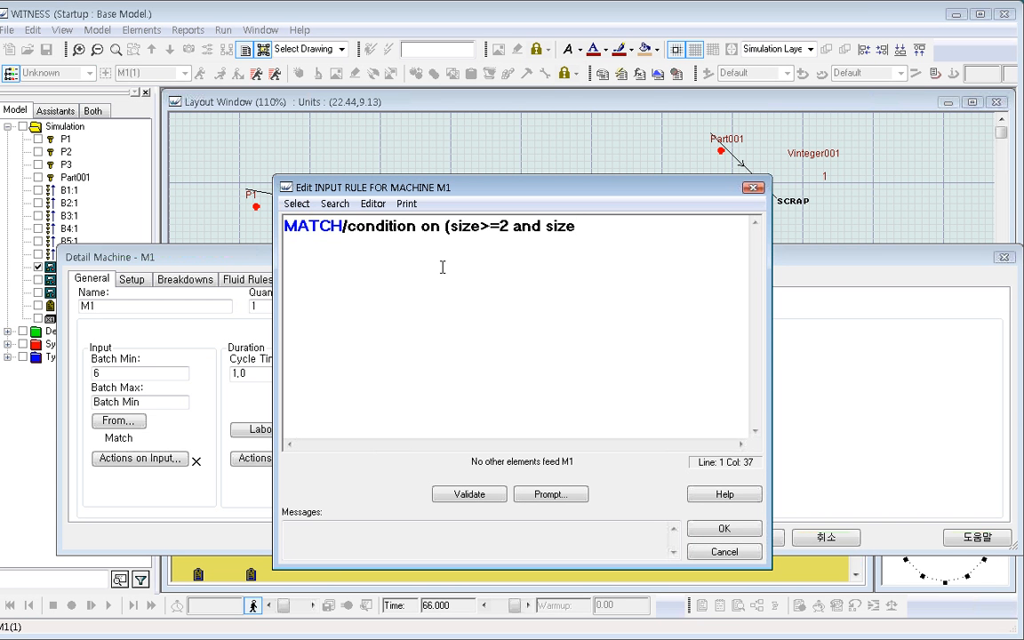
text(<=3))
Step: Append "b1#2 and b2#2 and B3#2" to the MATCH/condition rule and submit it
text(b1#2)
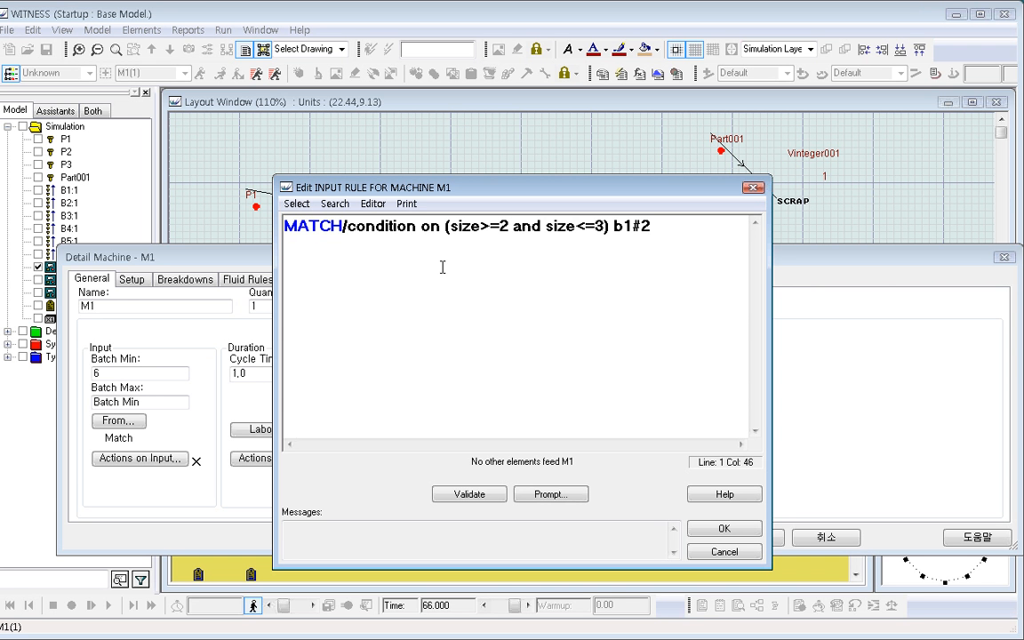
text( and b2#2)
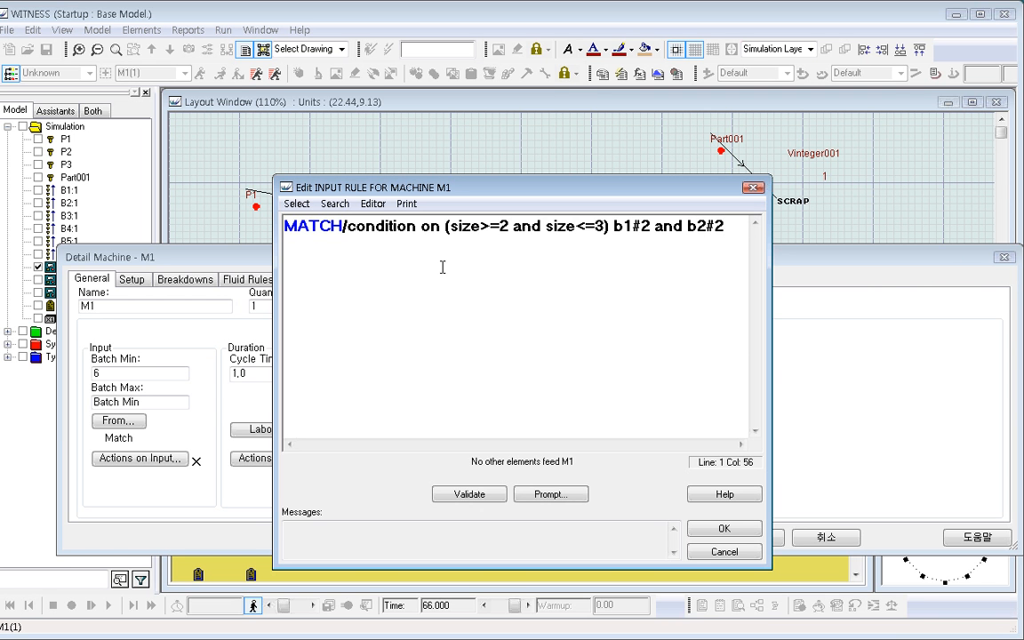
text( and )
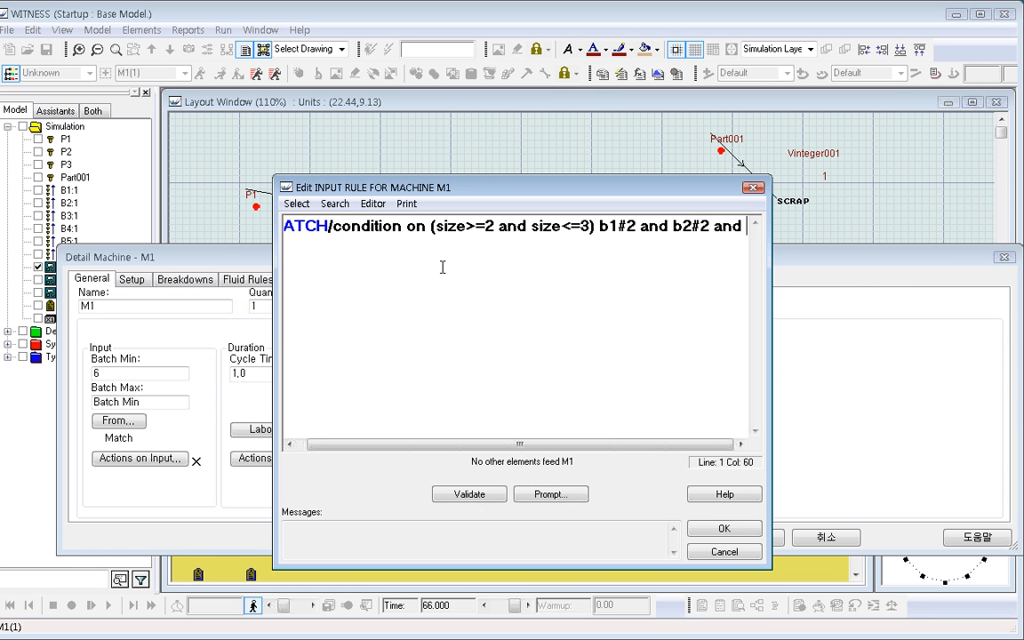
text(B3)
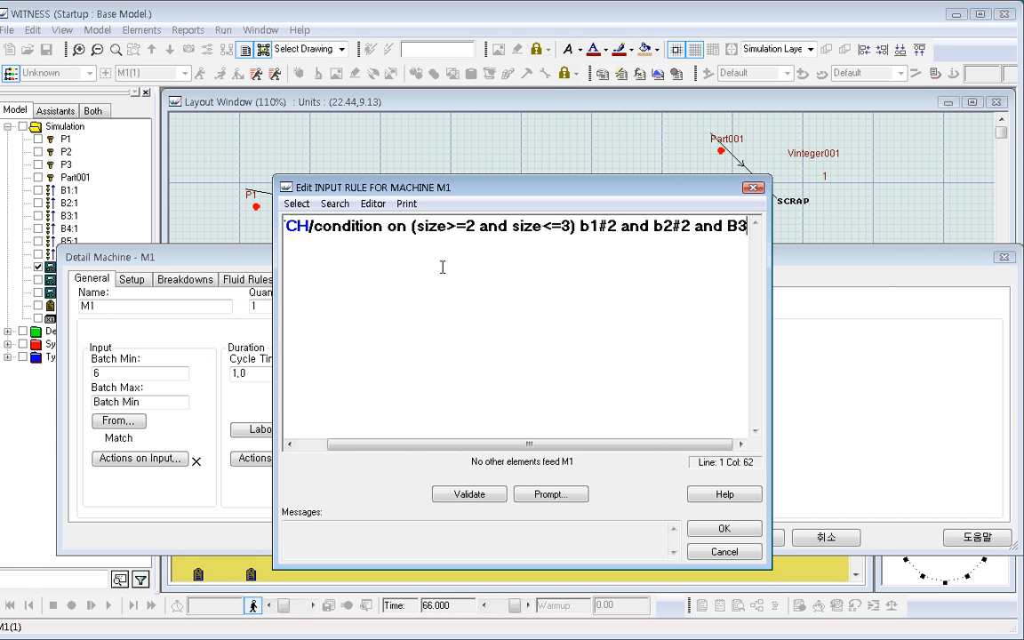
text(#2)
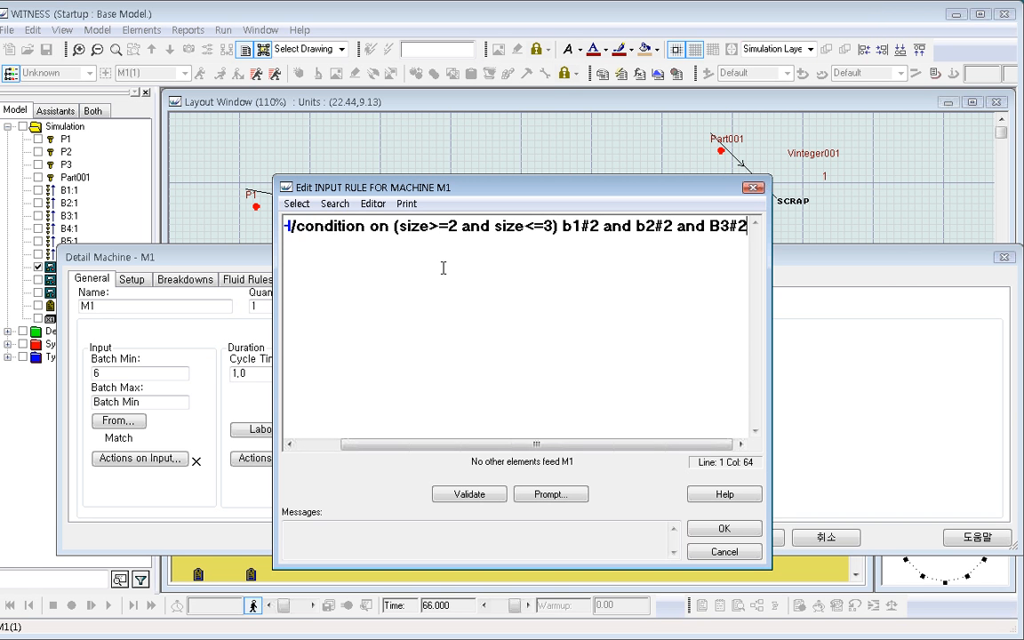
click(698, 528)
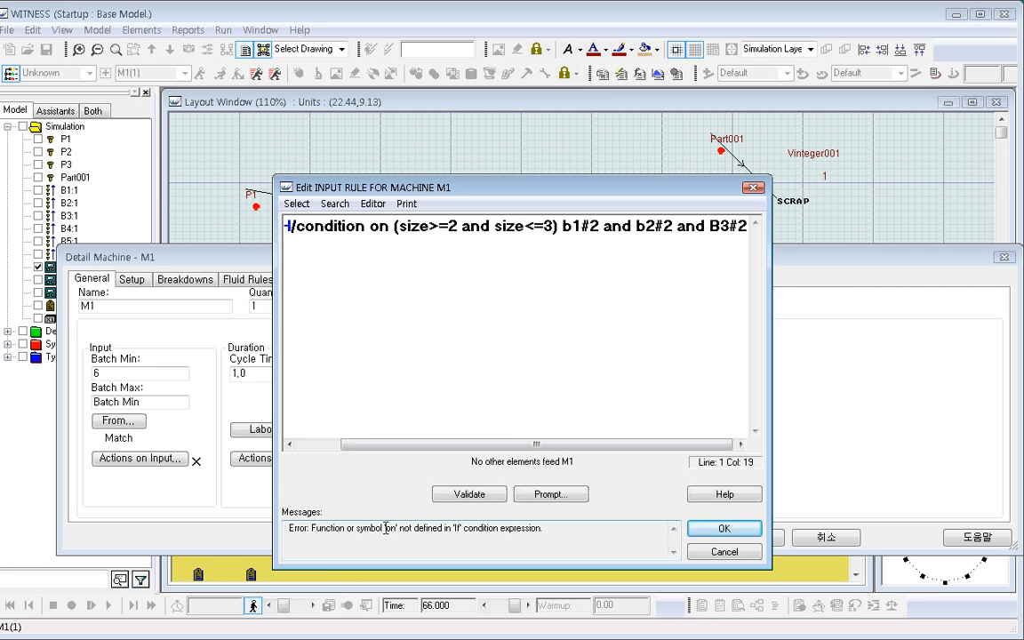
Step: Remove the word "on" before the size condition in M1's input rule and validate the rule
drag(388, 528, 366, 445)
drag(421, 226, 442, 228)
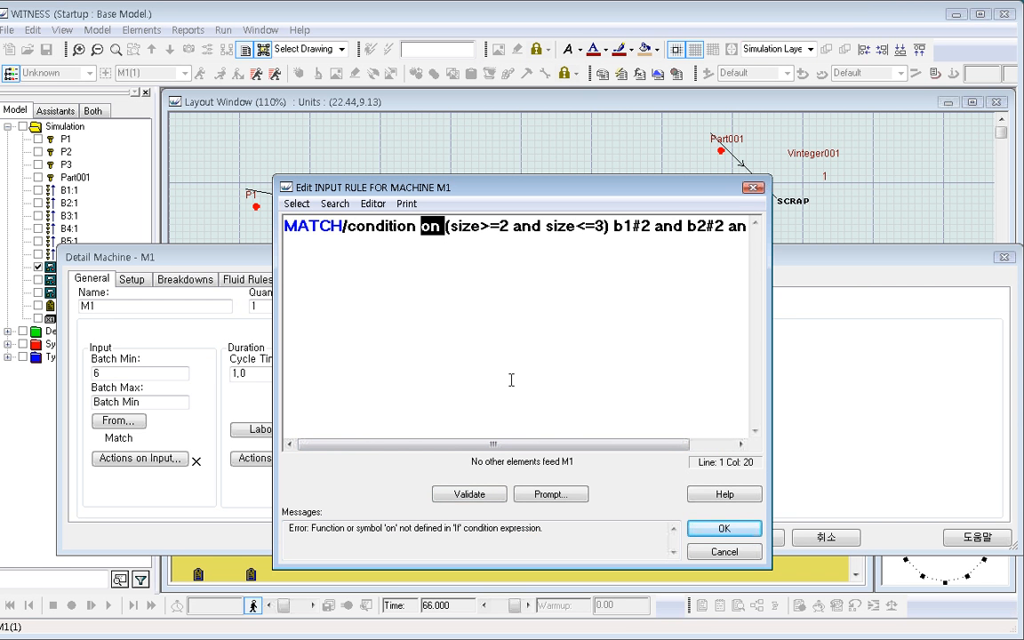
key(Delete)
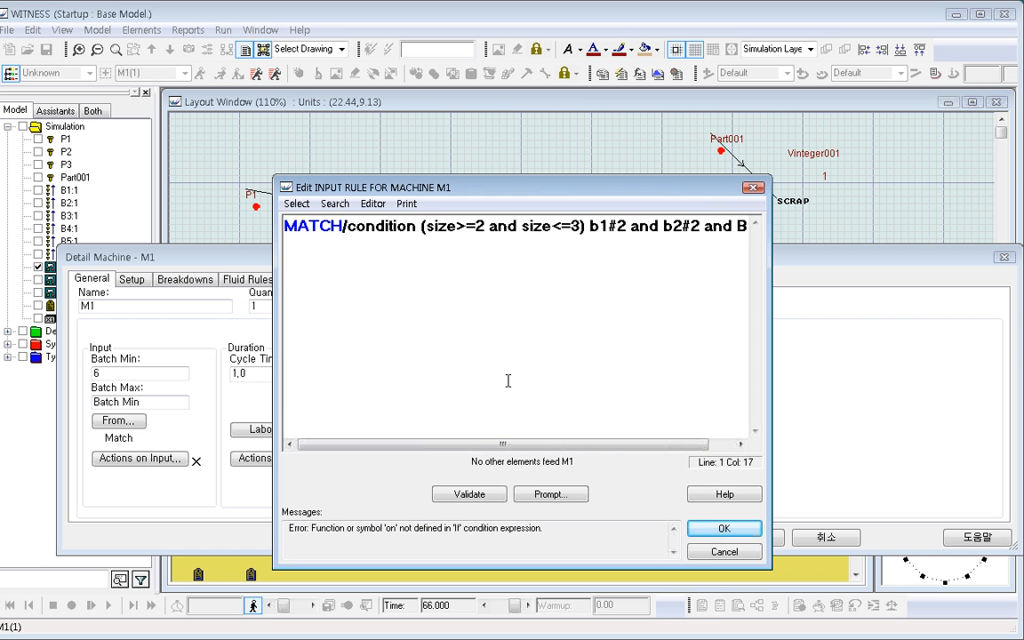
click(469, 494)
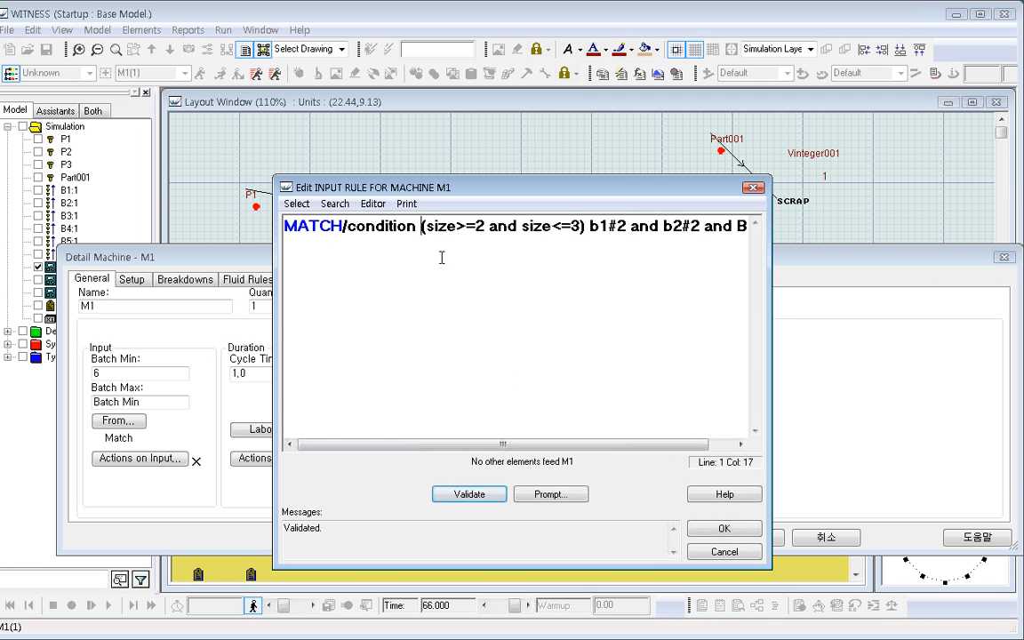
Step: Review the size condition and the quantities taken from B1, B2 and B3 in the MATCH/condition rule
click(418, 226)
drag(418, 226, 602, 226)
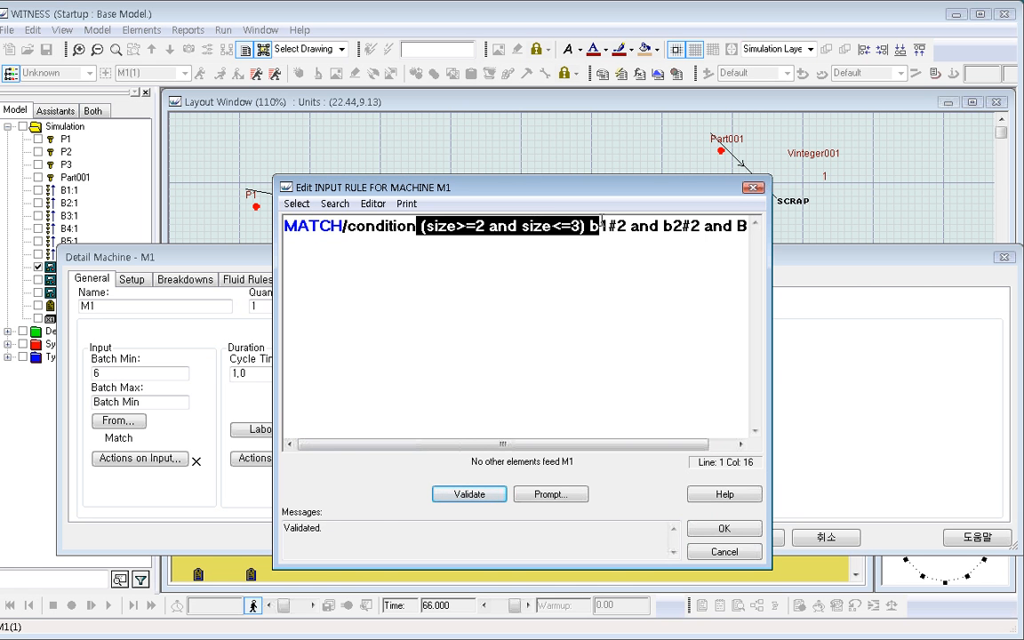
click(692, 247)
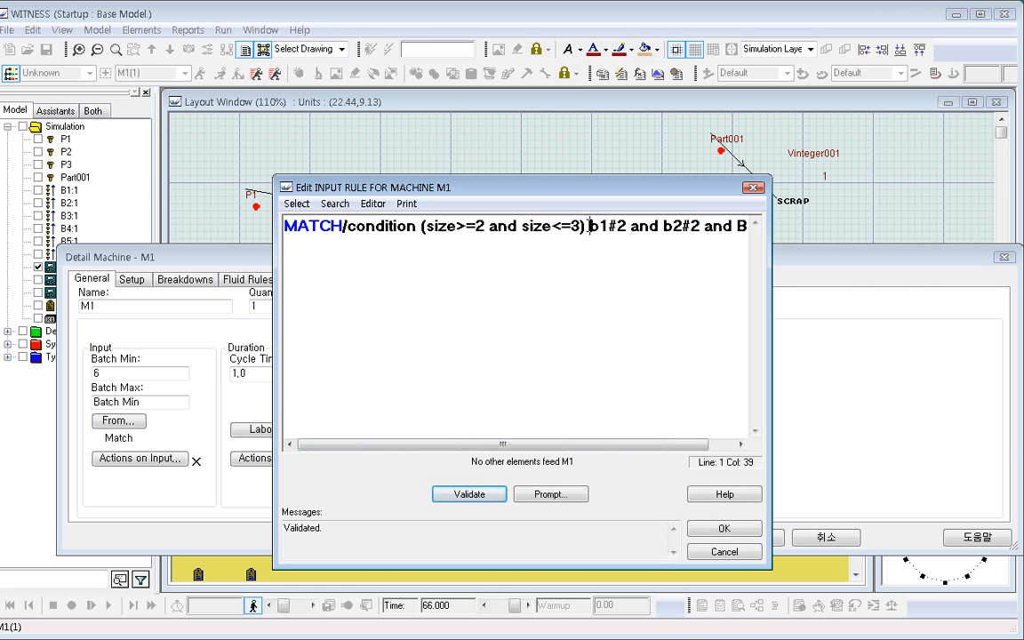
drag(589, 226, 736, 544)
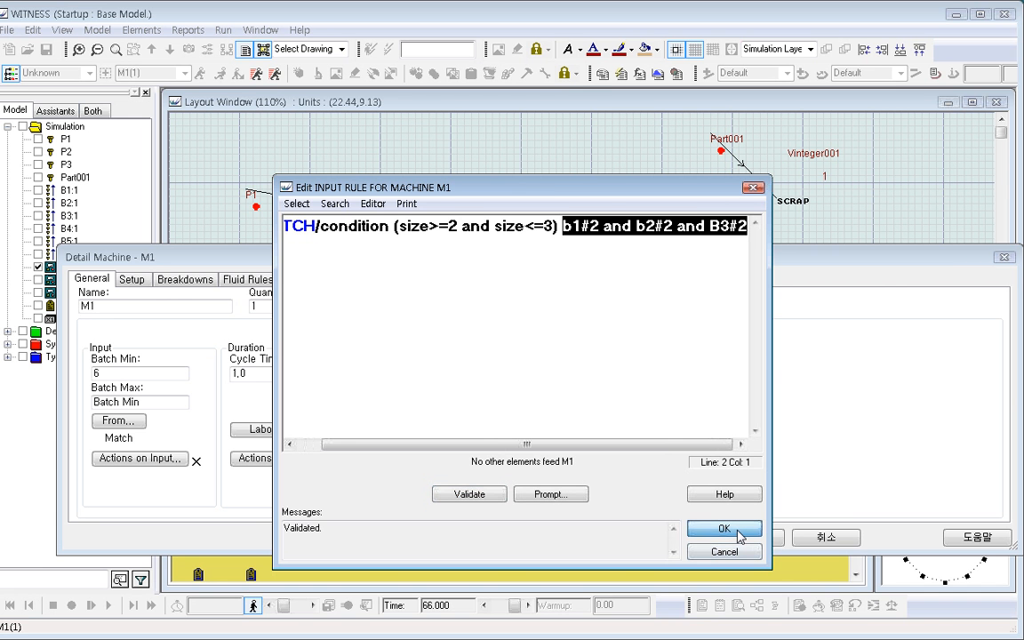
Step: Accept M1's MATCH/CONDITION input rule and machine details, then reset the model and run it with display
click(724, 530)
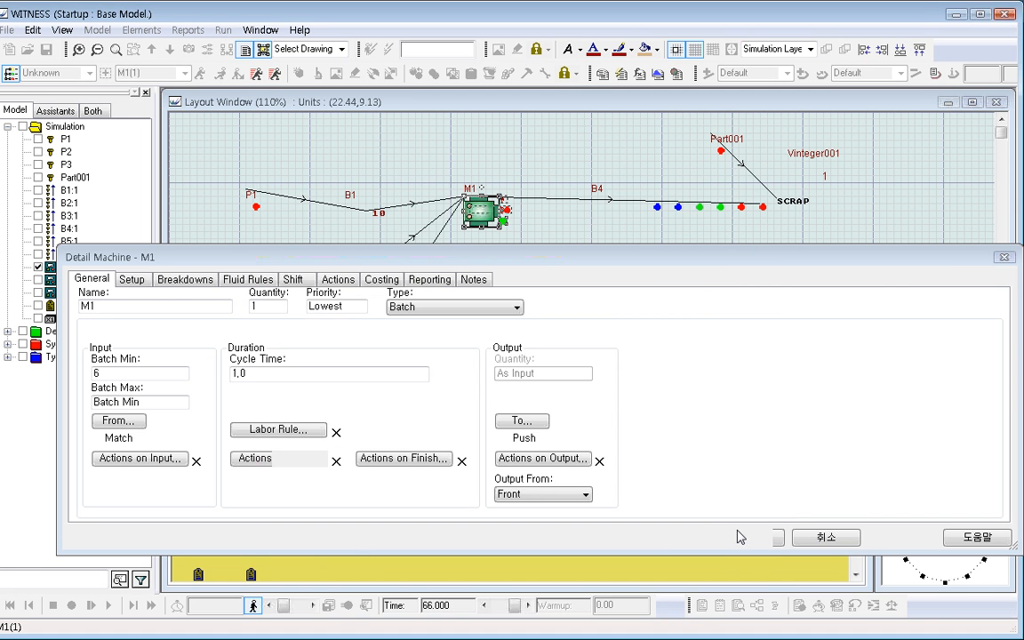
click(747, 539)
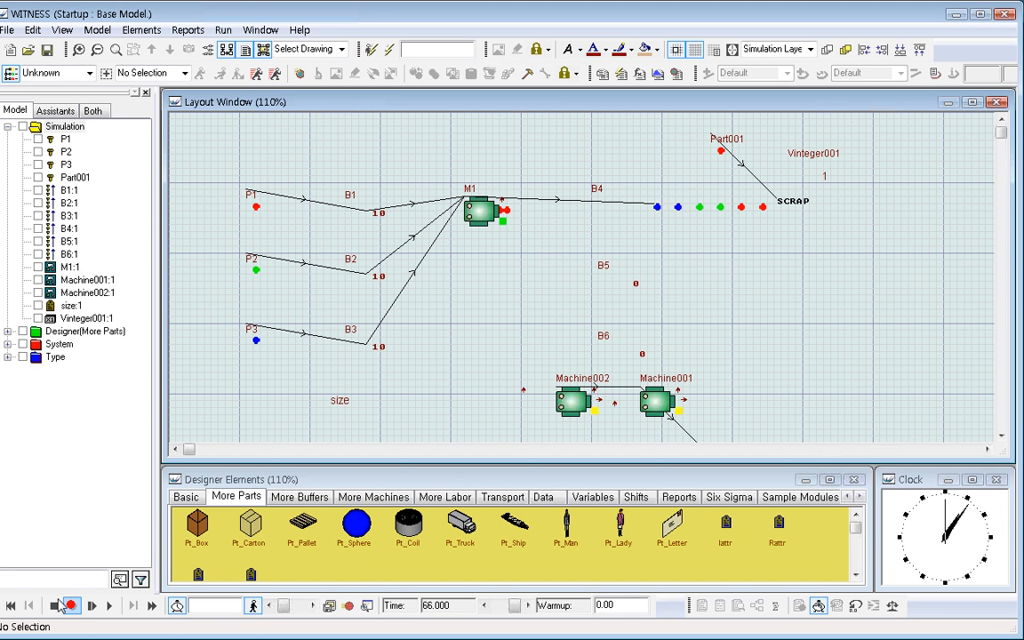
click(9, 605)
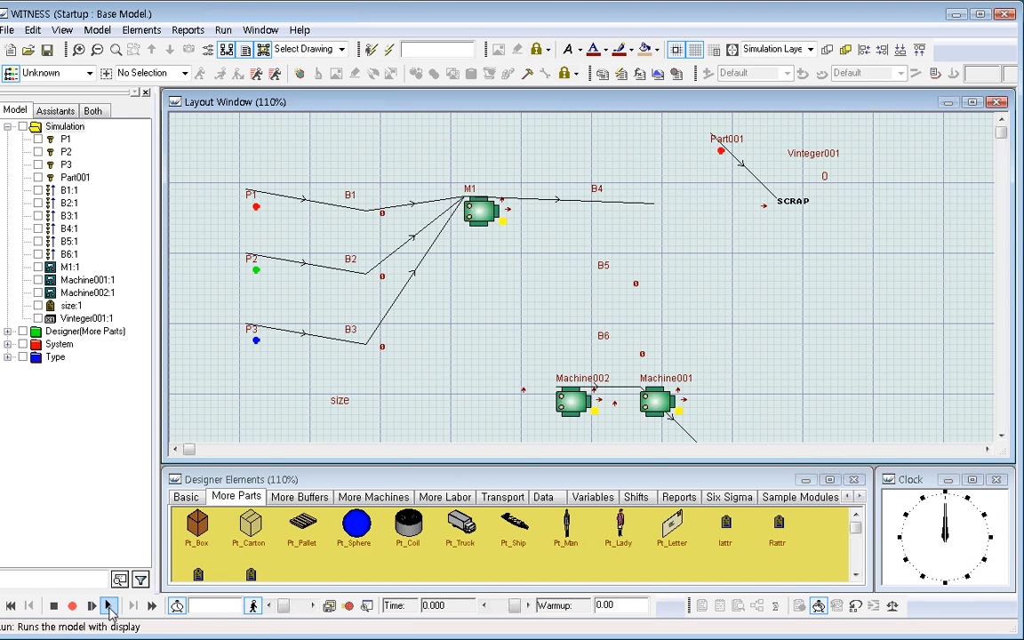
click(109, 606)
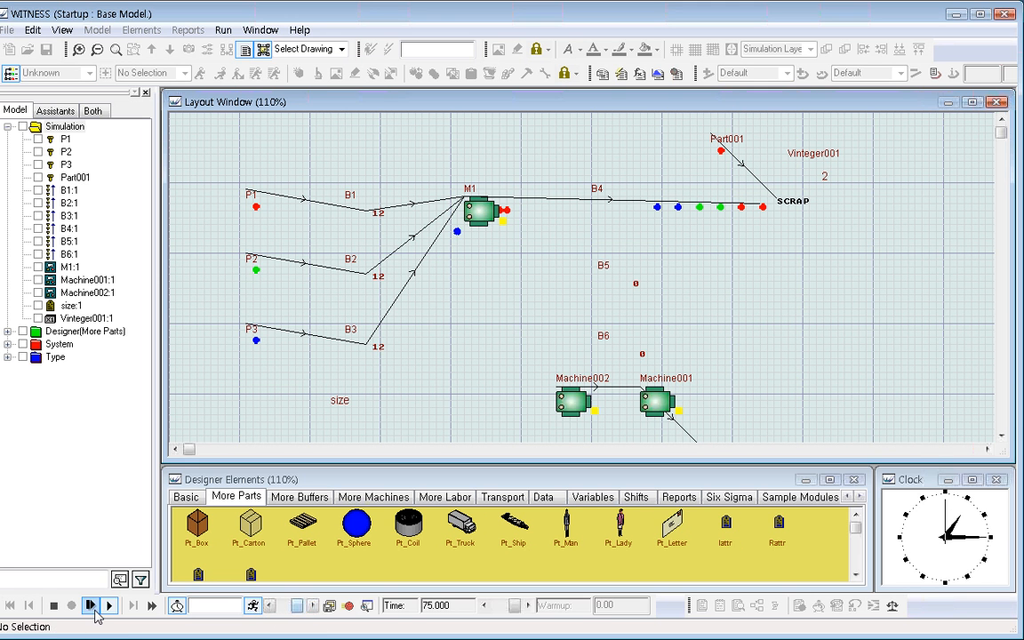
Step: Examine the size attribute values of all parts held in buffer B4 in its exploded status report
right_click(709, 217)
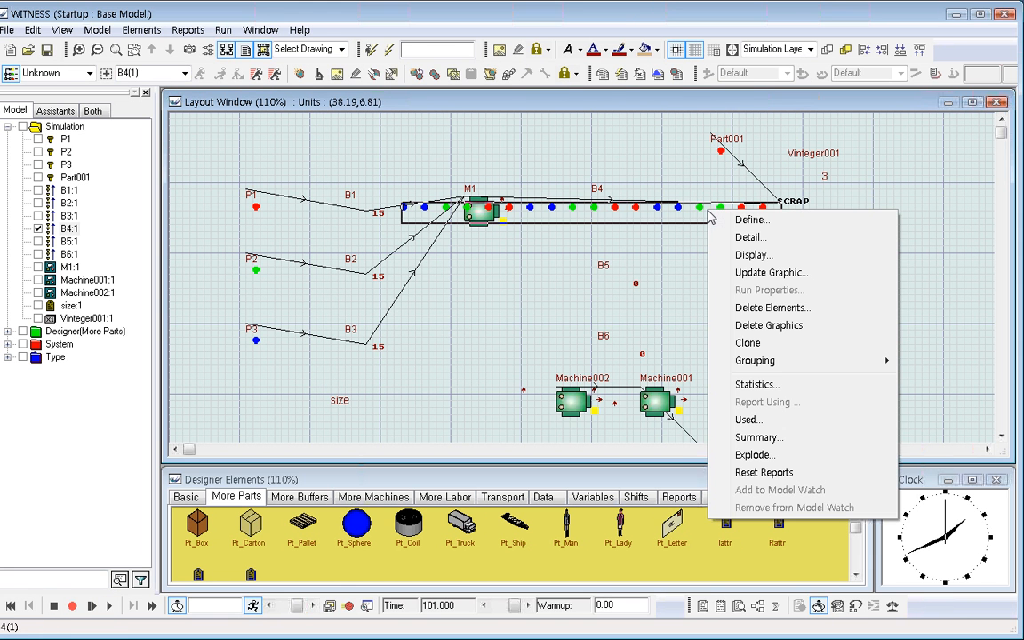
click(783, 454)
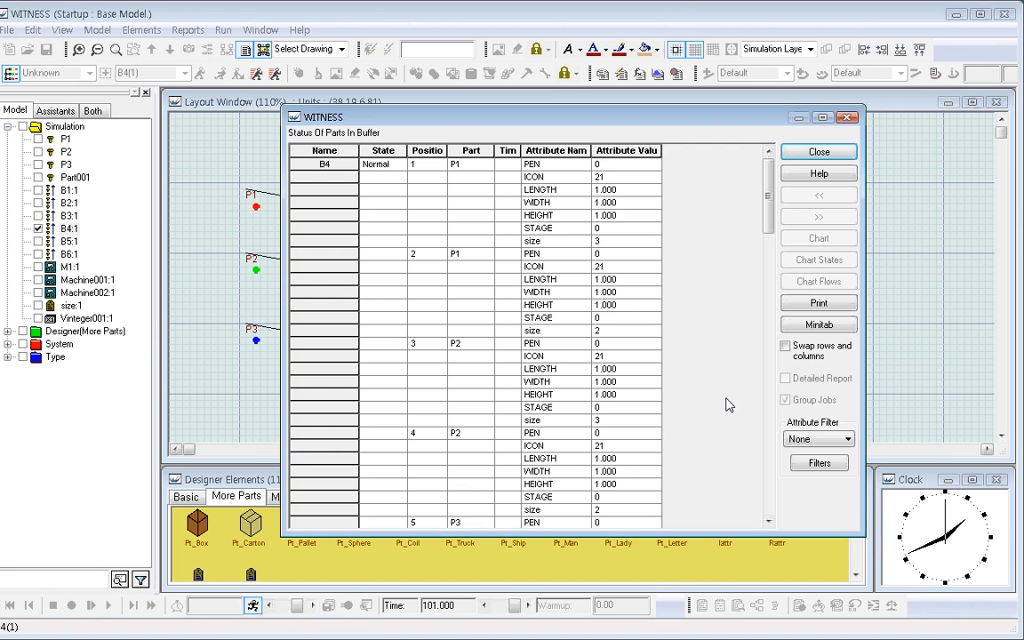
click(599, 242)
drag(770, 204, 769, 292)
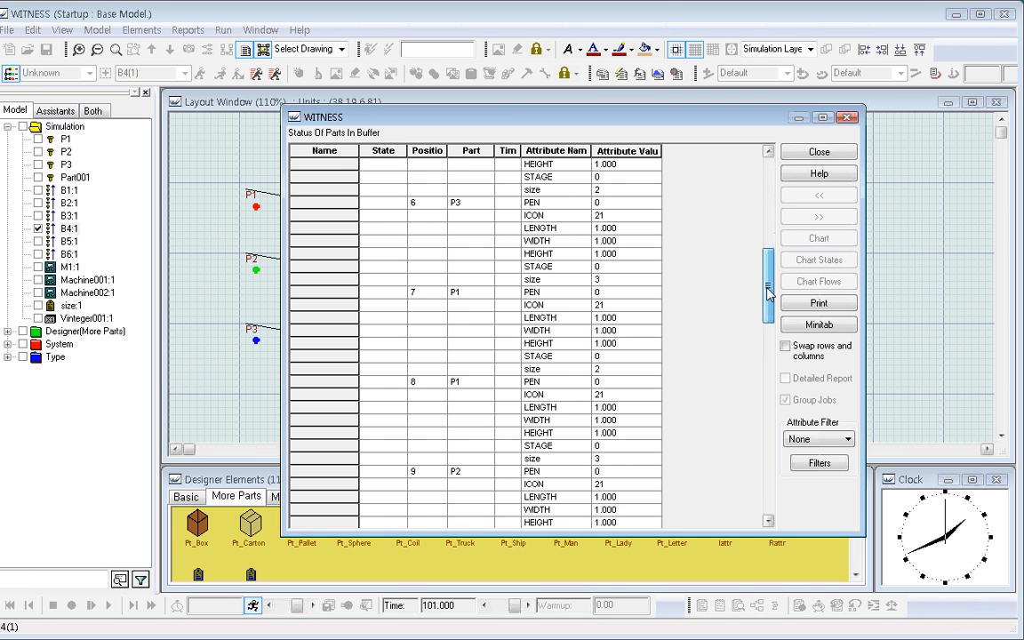
click(627, 283)
scroll(616, 302, down, 8)
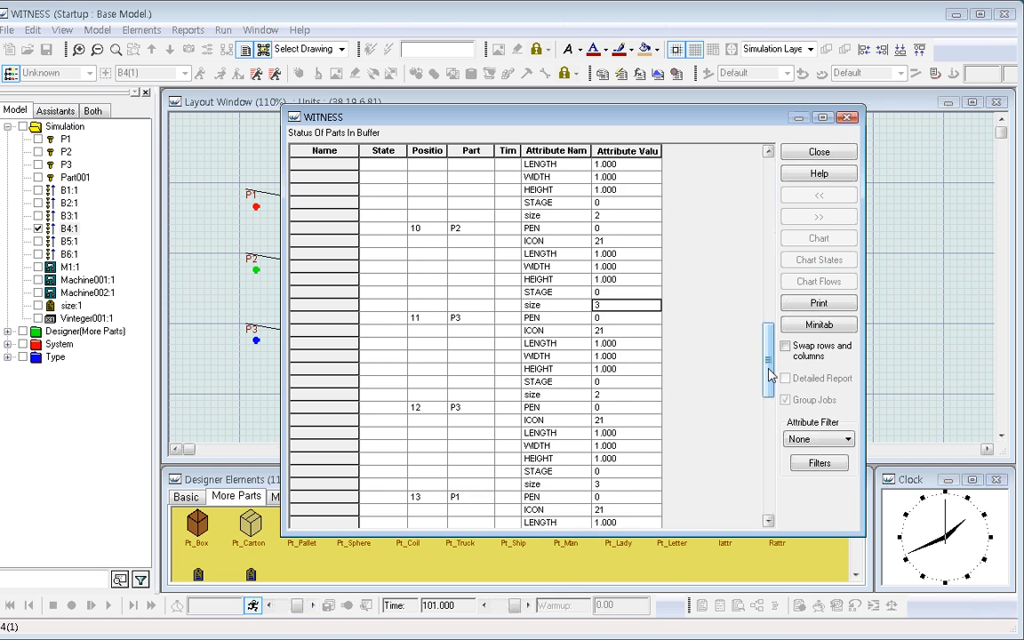
drag(768, 373, 768, 482)
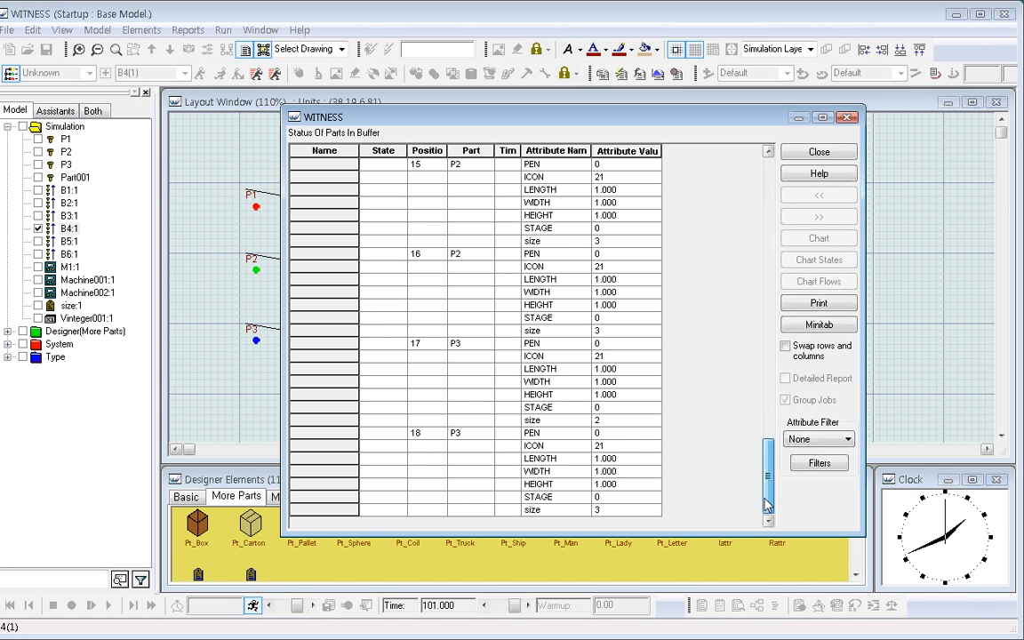
click(614, 419)
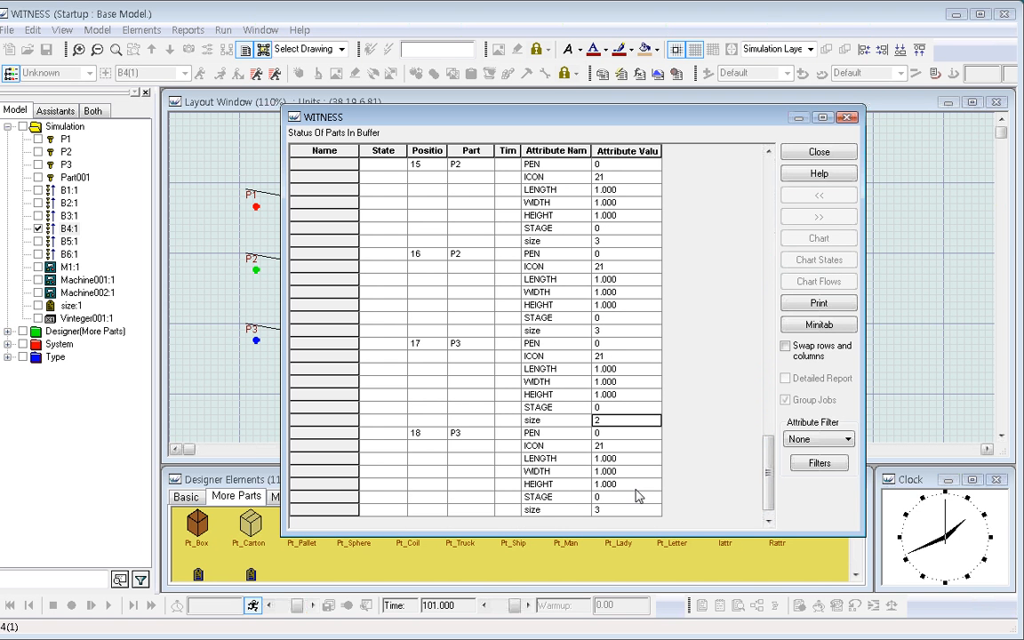
click(818, 153)
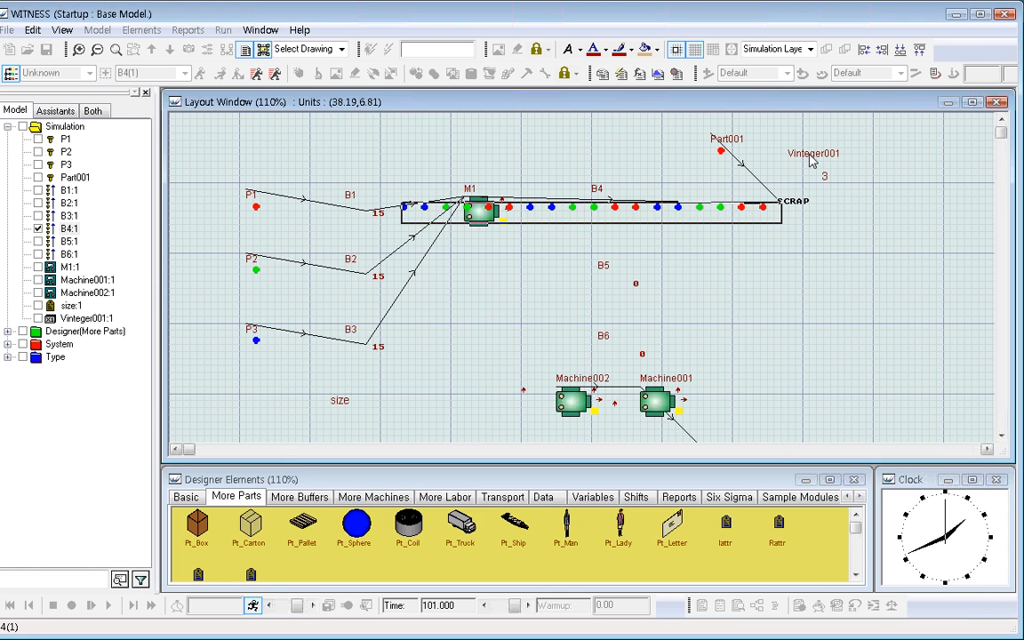
Step: Move buffer B4's part queue graphic down and to the right so it sits clear of machine M1
double_click(533, 204)
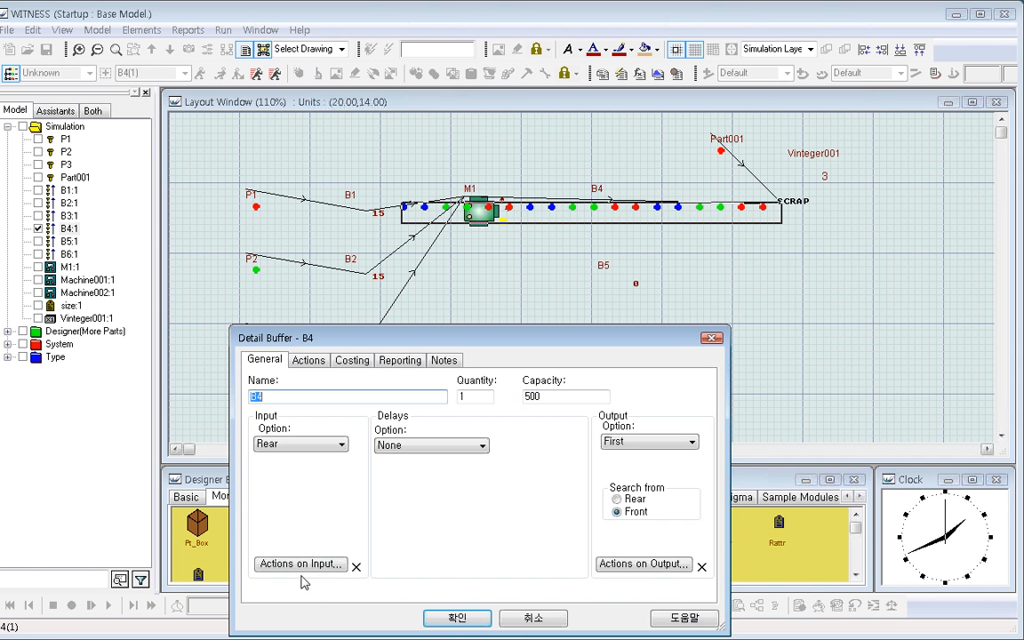
click(457, 617)
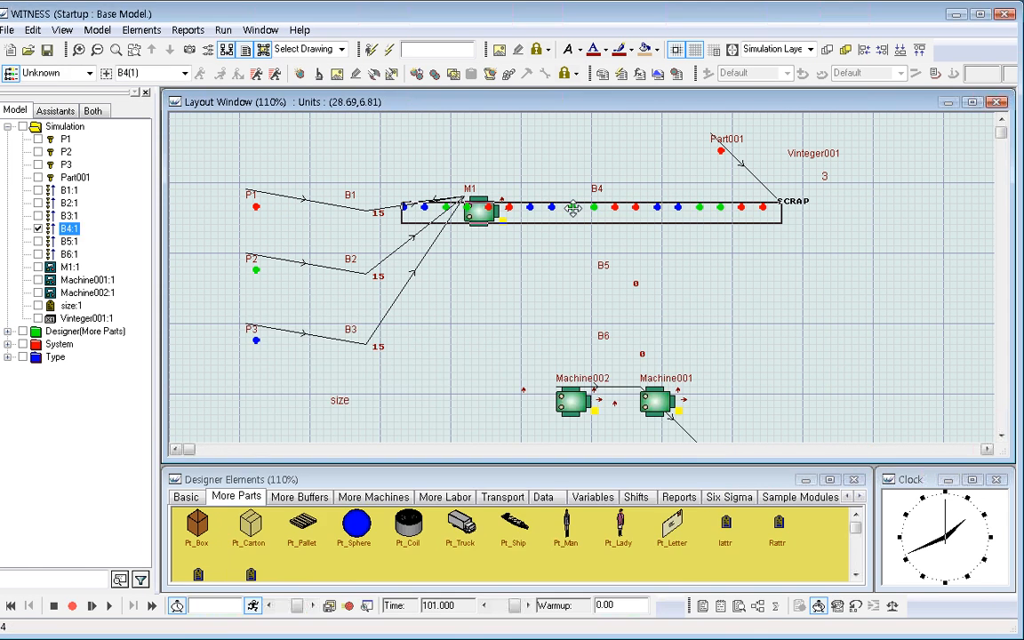
drag(579, 215, 670, 236)
Step: Review the CONDITION keyword and the size range condition in M1's MATCH input rule, leaving the rule unchanged
double_click(478, 210)
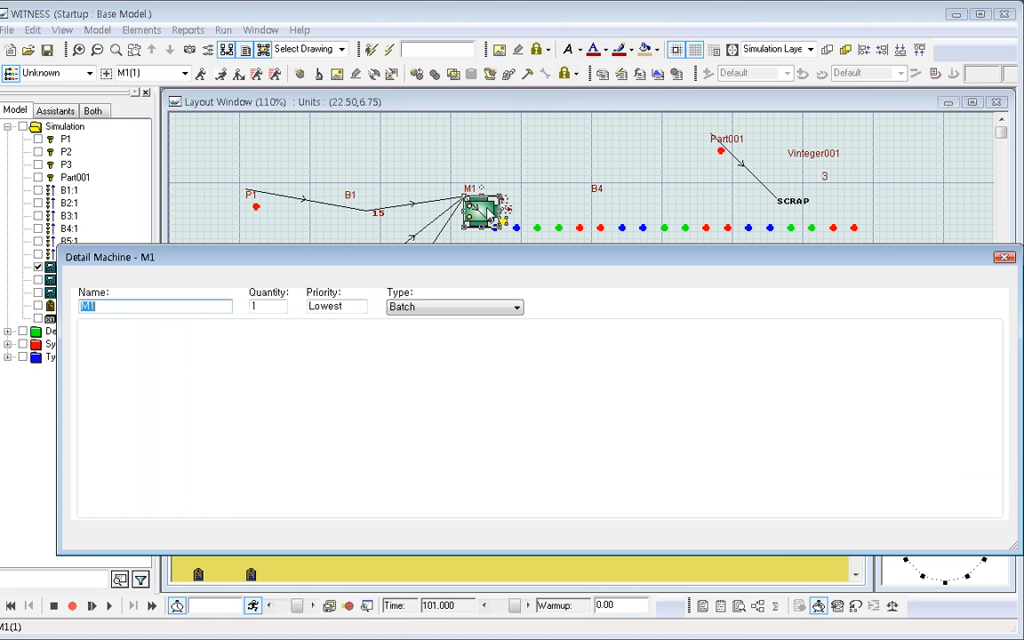
click(118, 421)
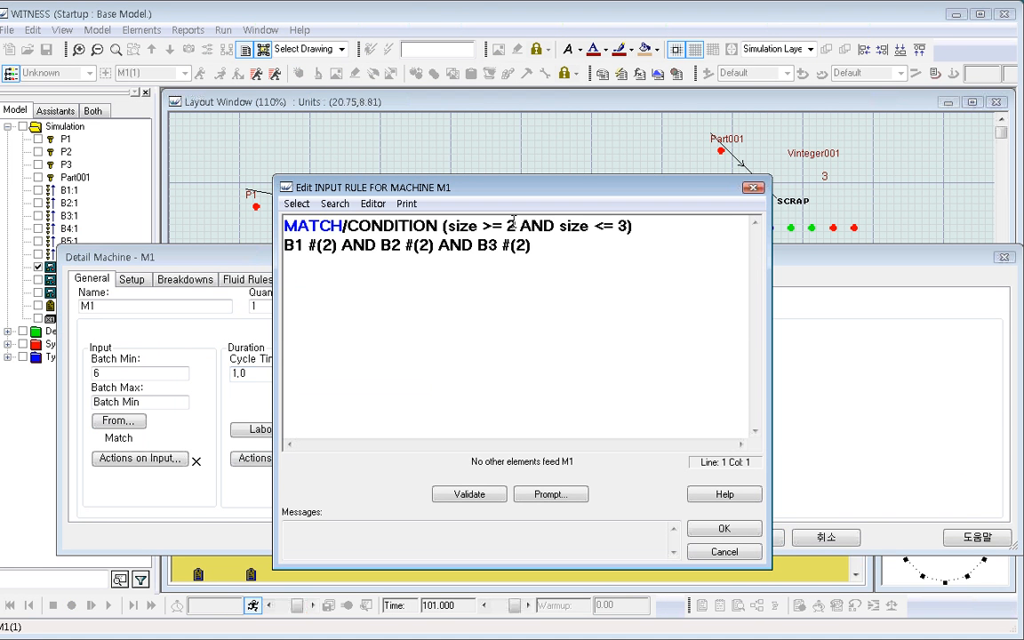
click(454, 226)
drag(454, 226, 628, 226)
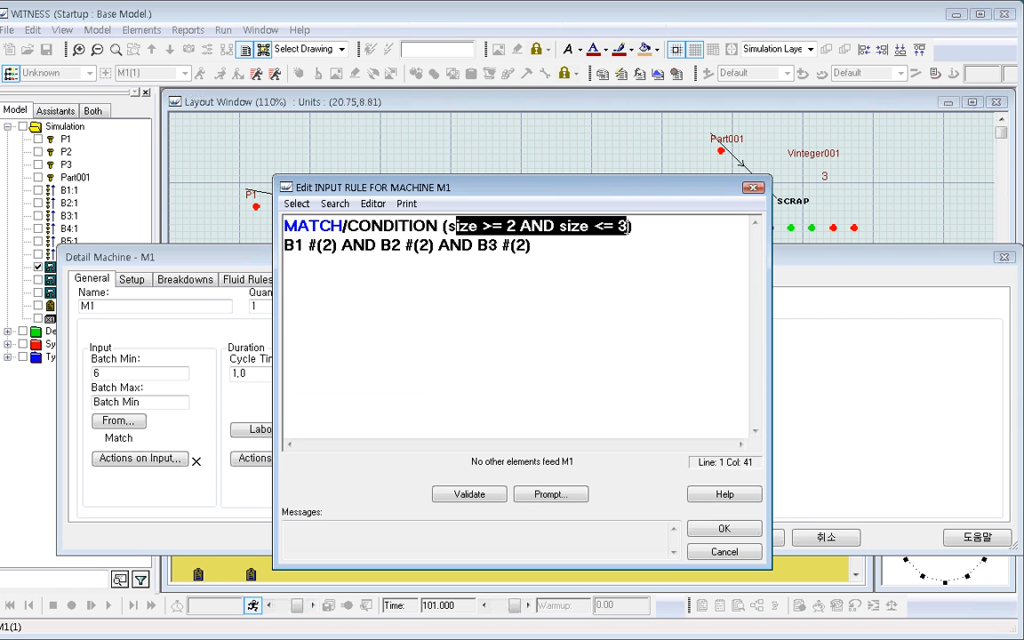
click(541, 393)
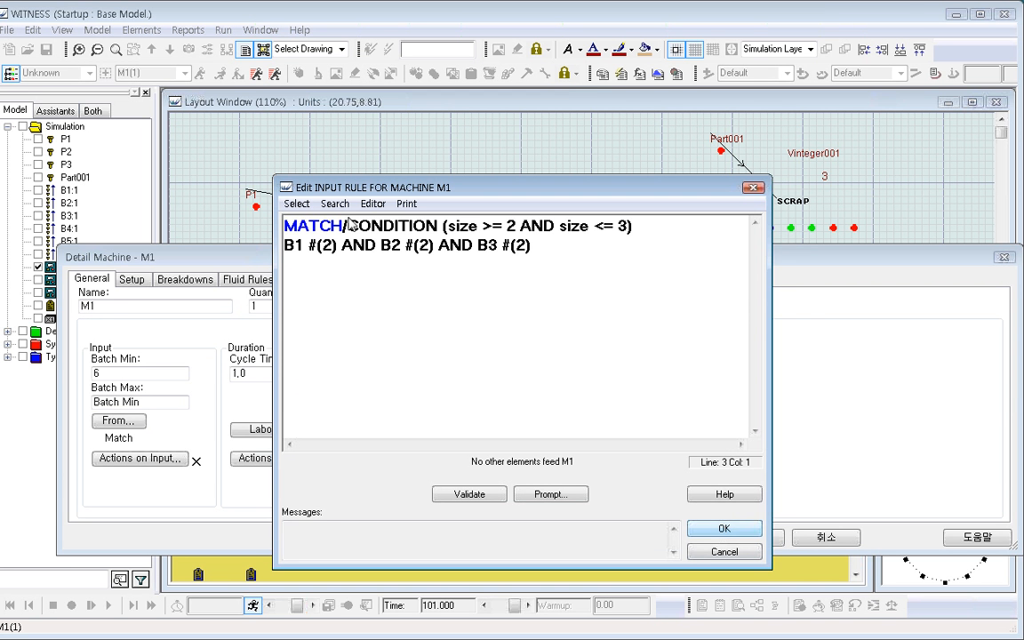
drag(346, 227, 430, 227)
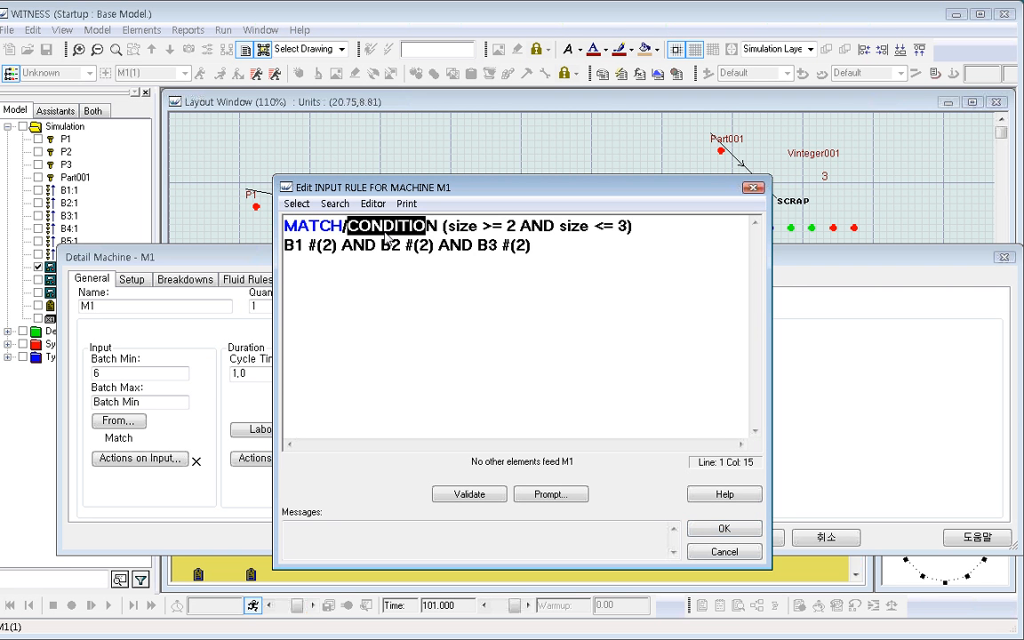
click(431, 227)
click(347, 226)
drag(346, 226, 431, 227)
click(722, 528)
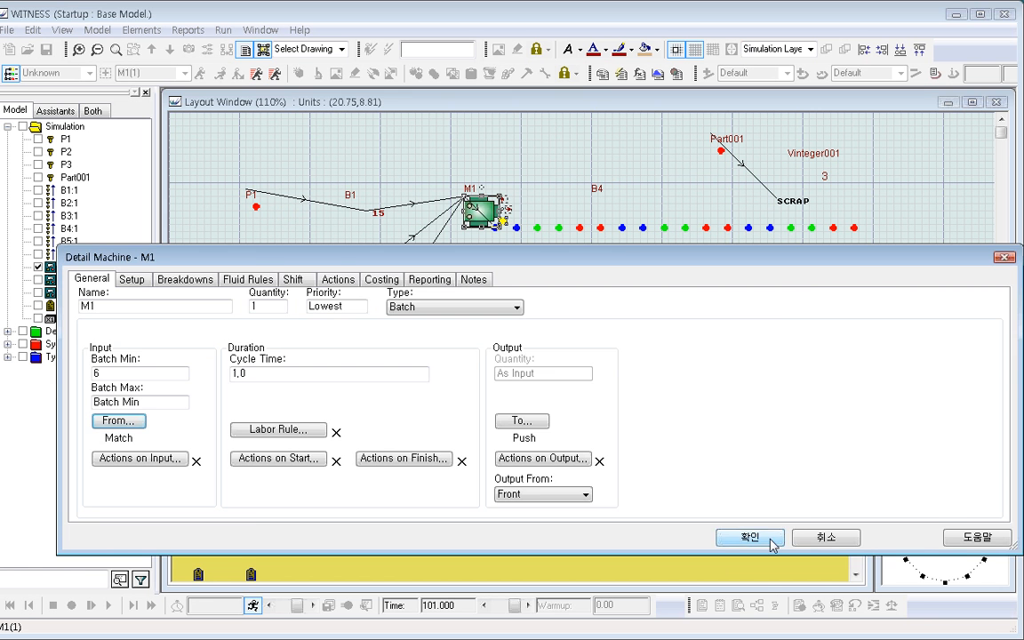
click(751, 539)
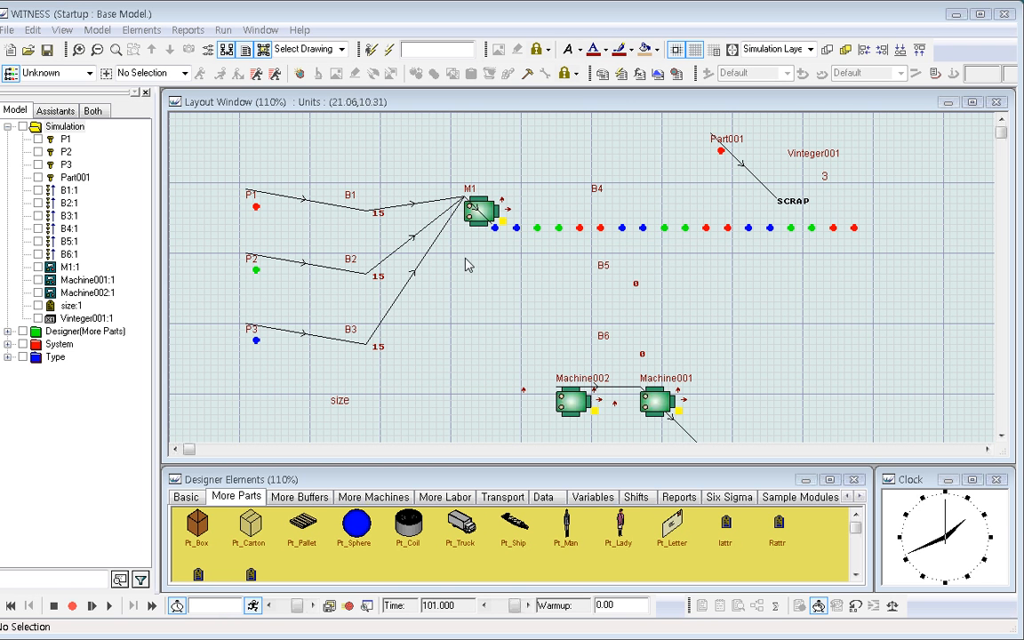
Step: Move B5, B6, Machine001, Machine002, Part001 and Vinteger001 to below the main model area in the layout
drag(458, 246, 711, 422)
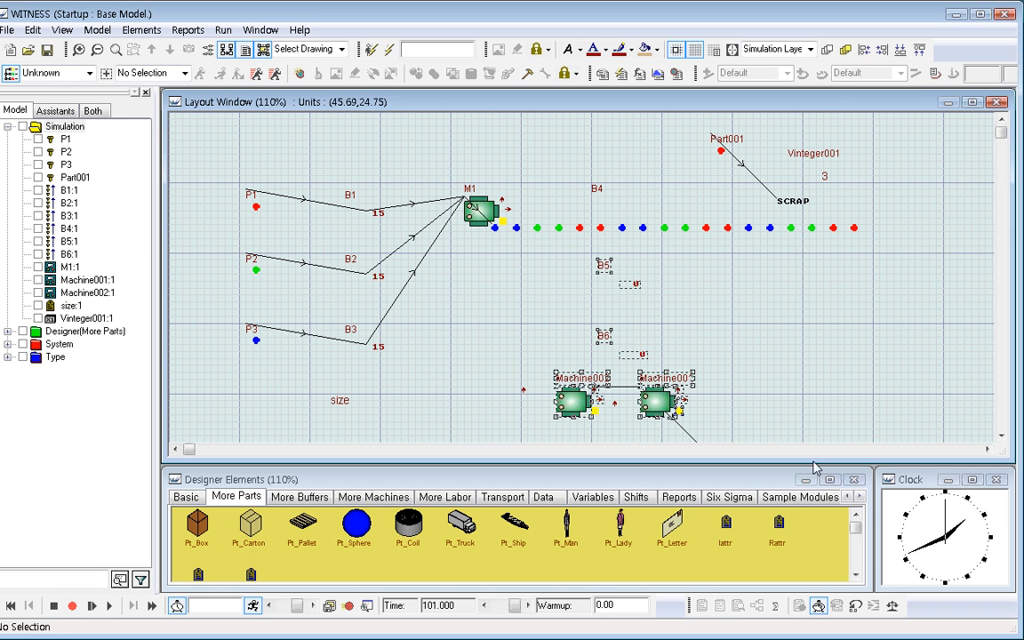
drag(604, 266, 605, 431)
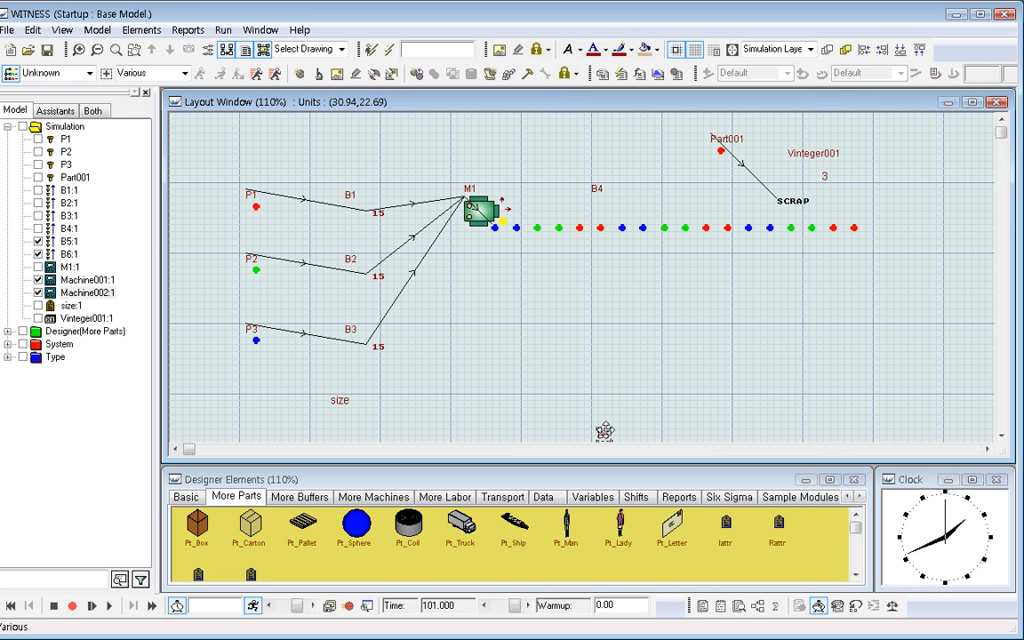
drag(669, 119, 914, 218)
drag(850, 189, 925, 471)
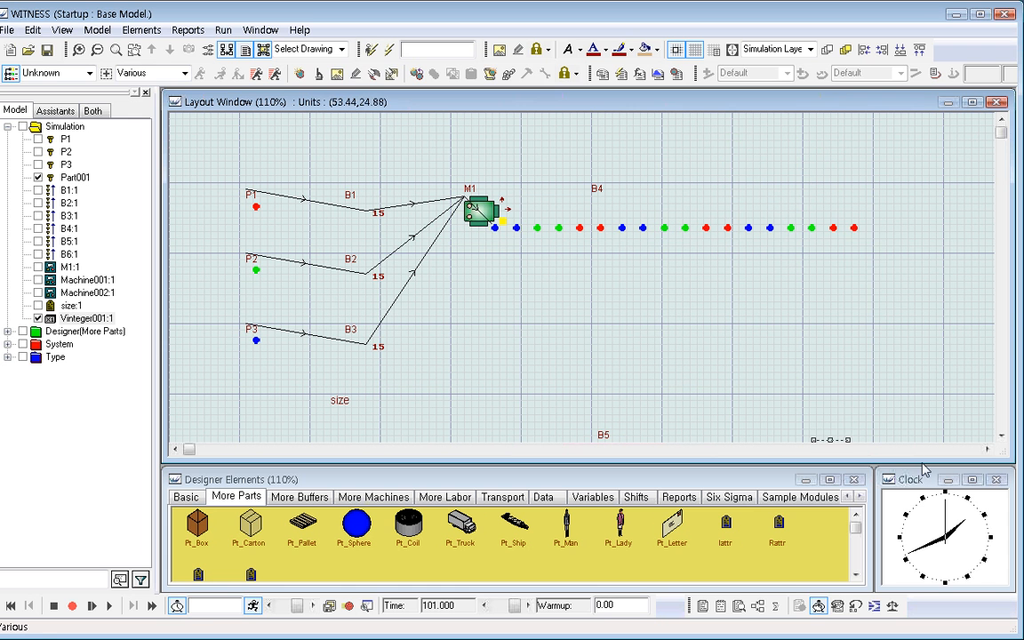
click(579, 339)
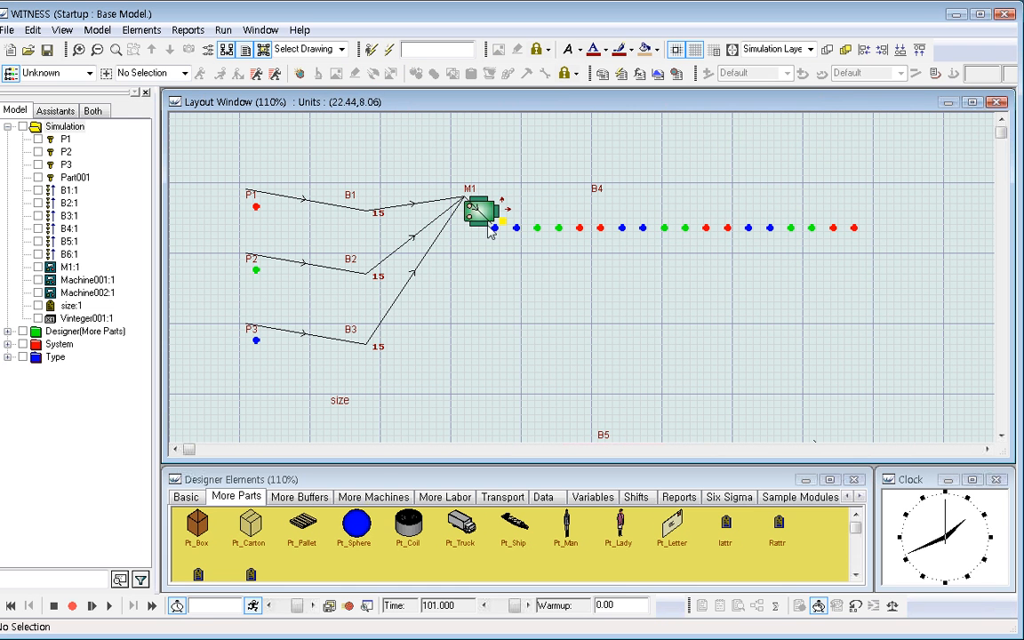
Step: Reset the model and set machine M1's quantity to 3
click(10, 605)
double_click(494, 229)
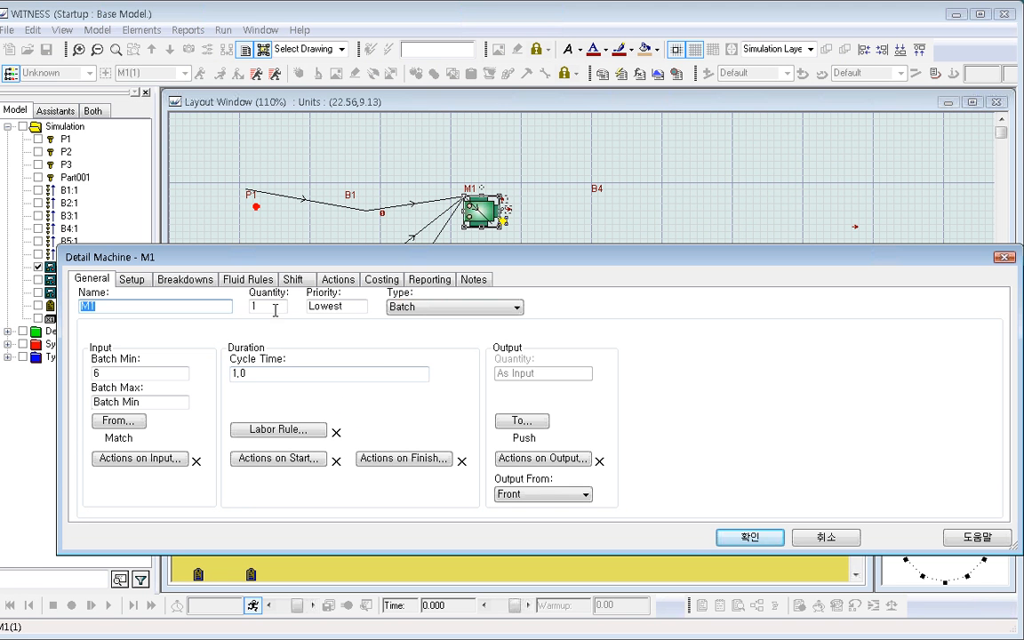
drag(273, 308, 249, 306)
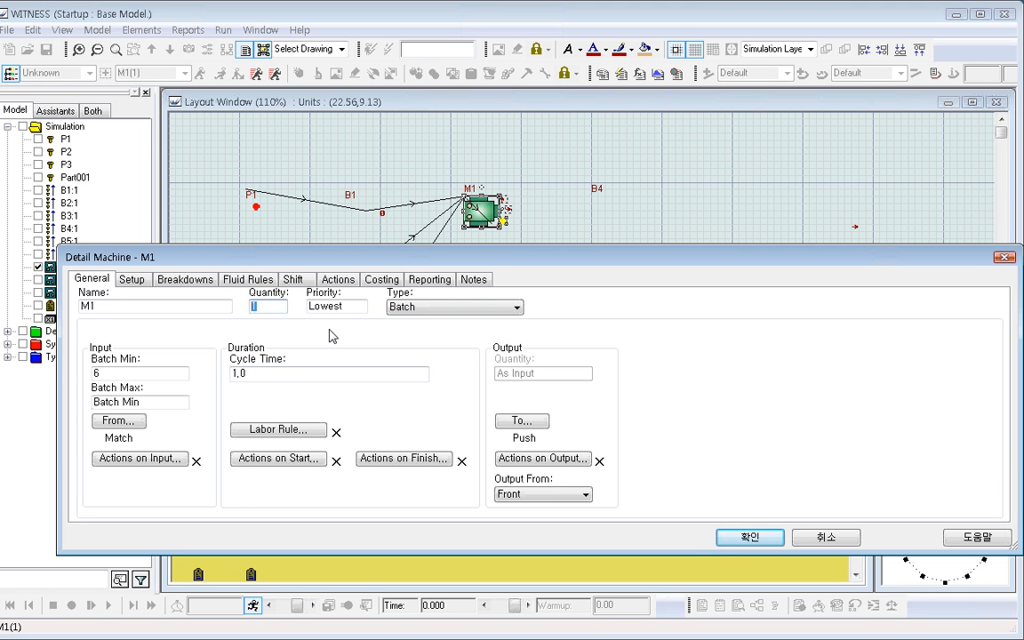
text(3)
click(750, 538)
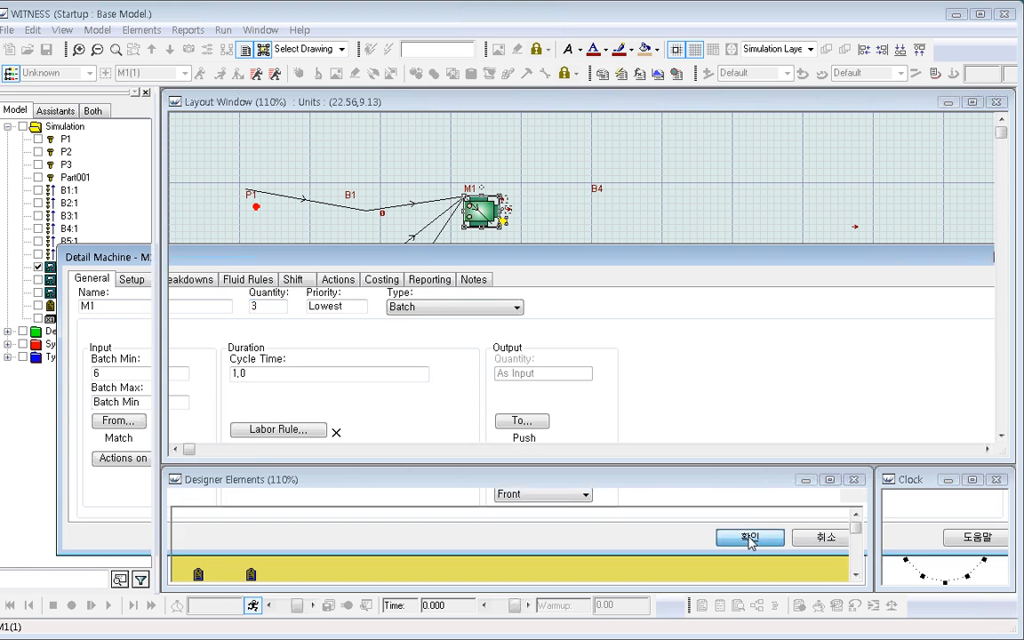
Step: Hide the flow arrows between elements in the layout and set the element lock to Individual Lock
click(70, 31)
click(55, 224)
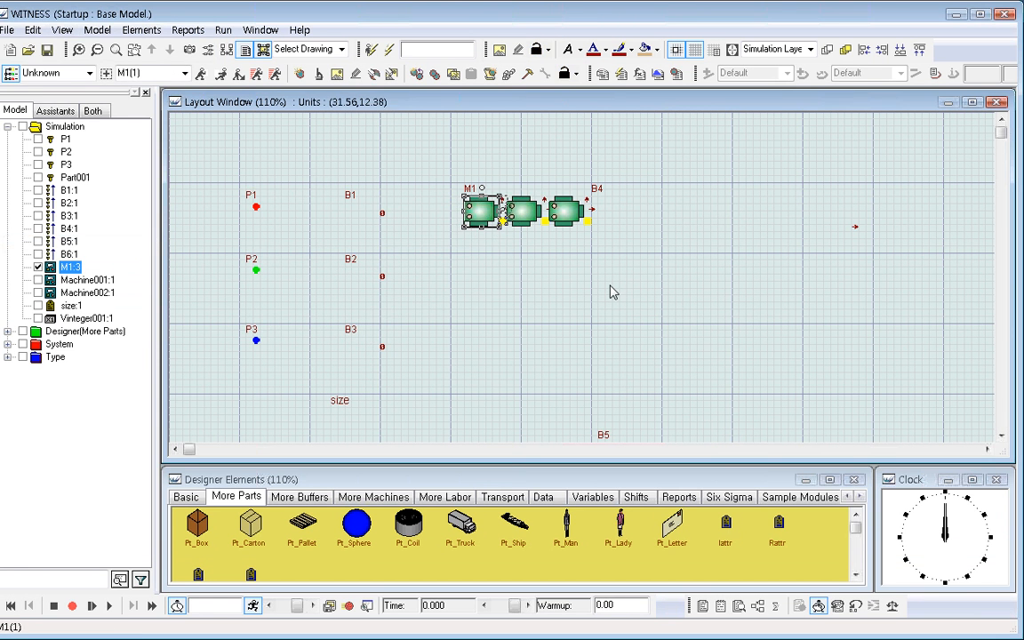
click(609, 293)
click(577, 75)
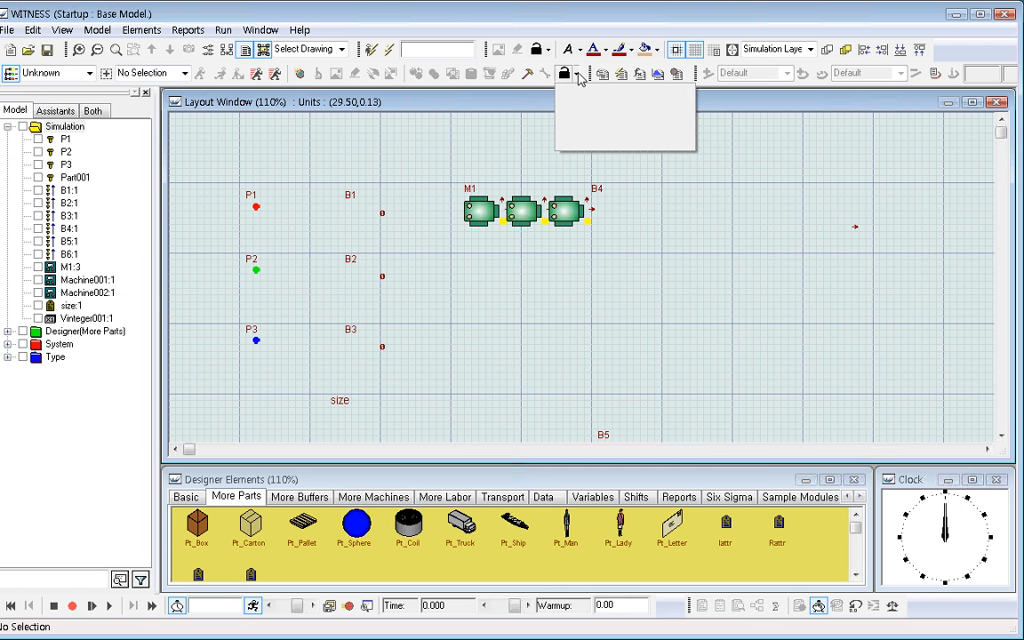
click(580, 108)
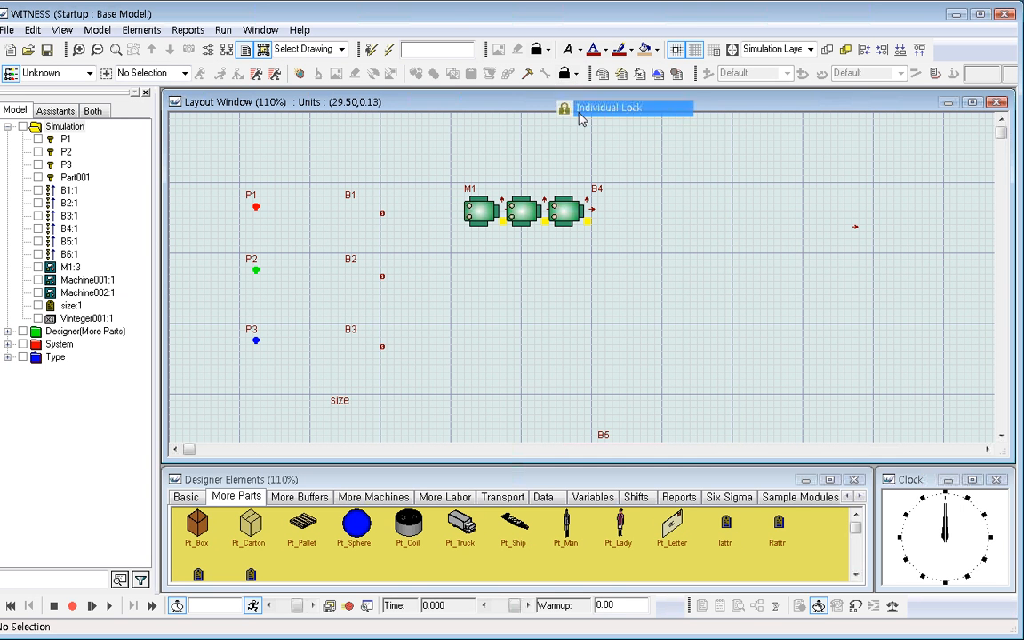
Step: Arrange the second and third M1 machines in a vertical column beneath the first one
drag(522, 211, 475, 304)
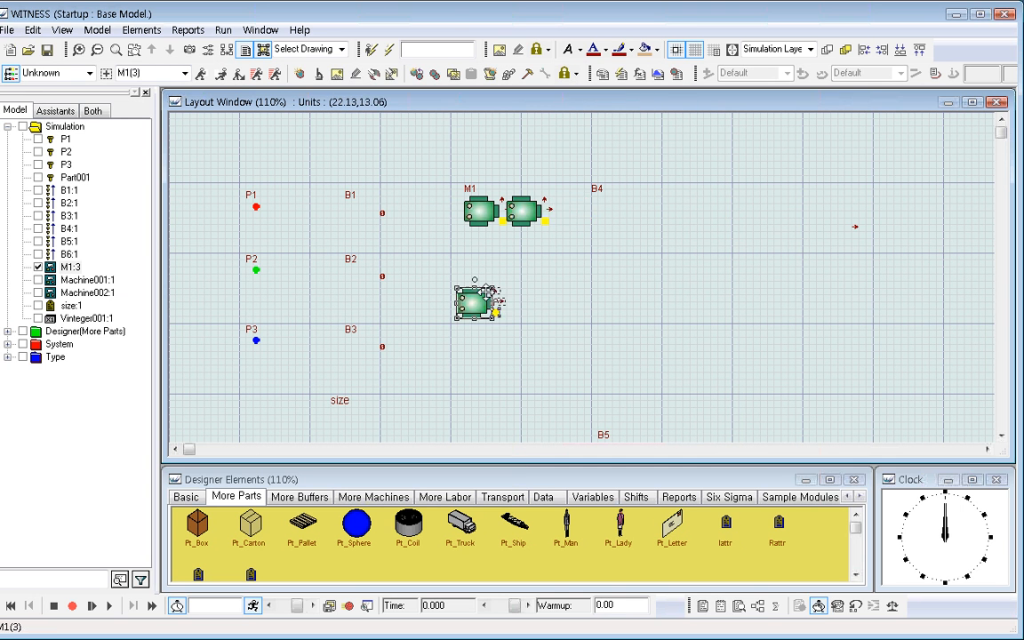
drag(523, 211, 484, 255)
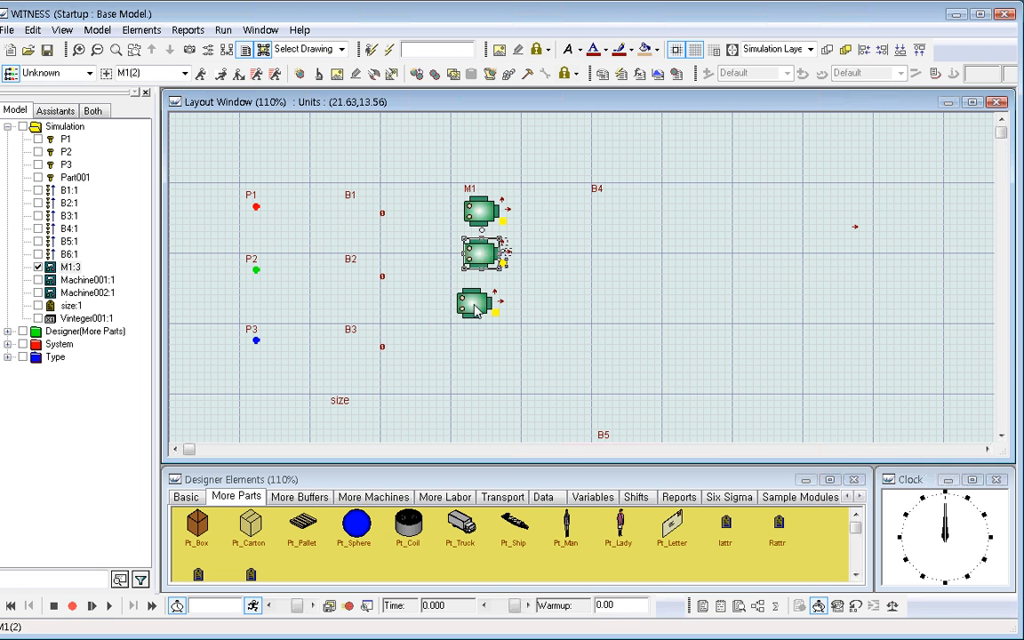
drag(476, 306, 487, 307)
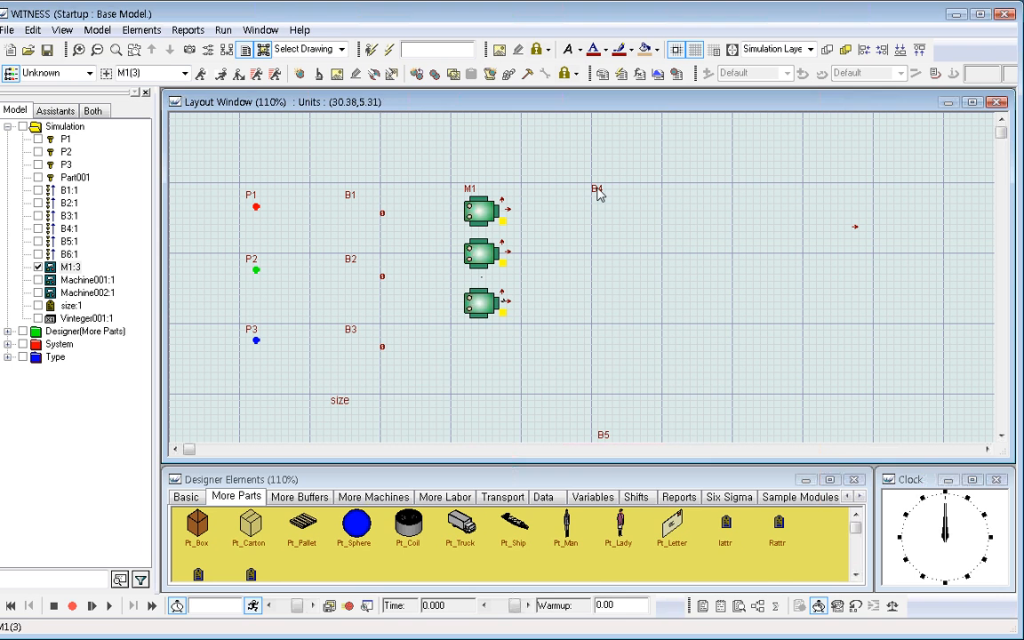
Step: Set buffer B4's quantity to 3 and move its first two queue icons beneath the B4 label in the layout
click(597, 190)
double_click(596, 190)
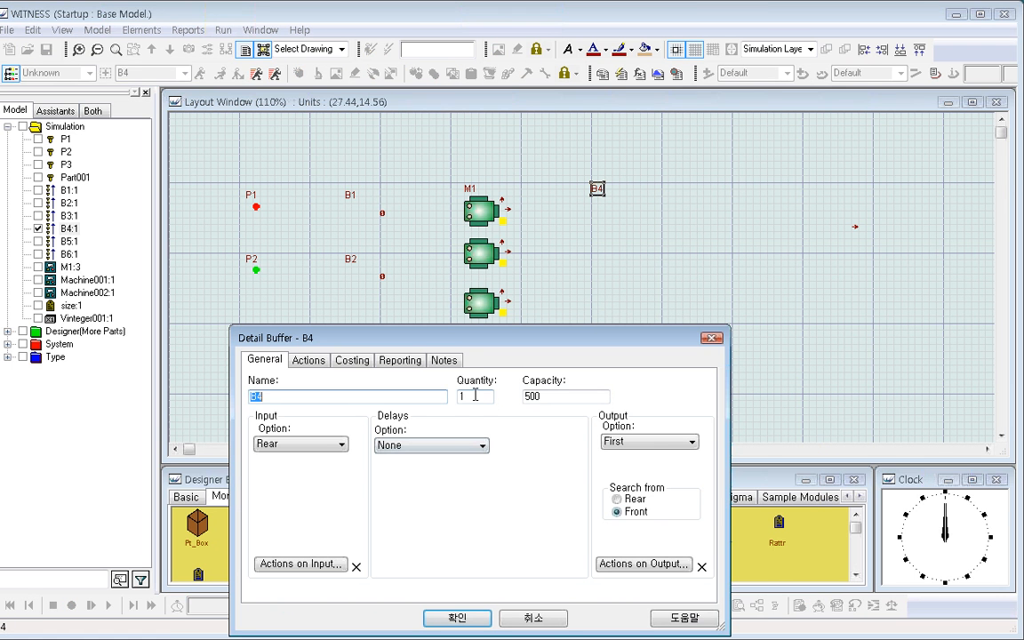
key(Tab)
text(3)
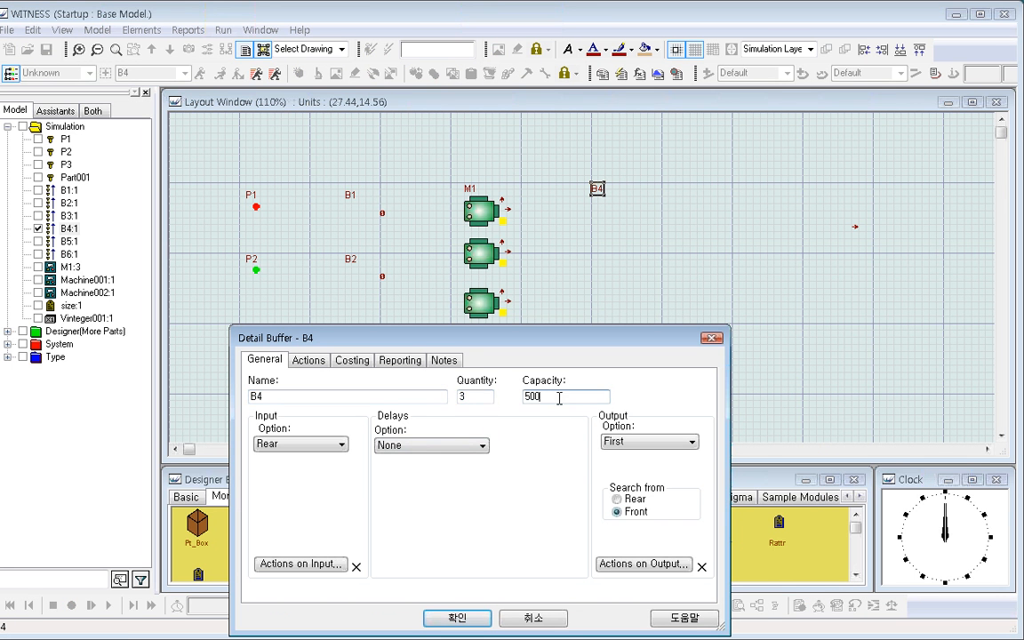
double_click(557, 396)
drag(476, 398, 461, 398)
click(464, 625)
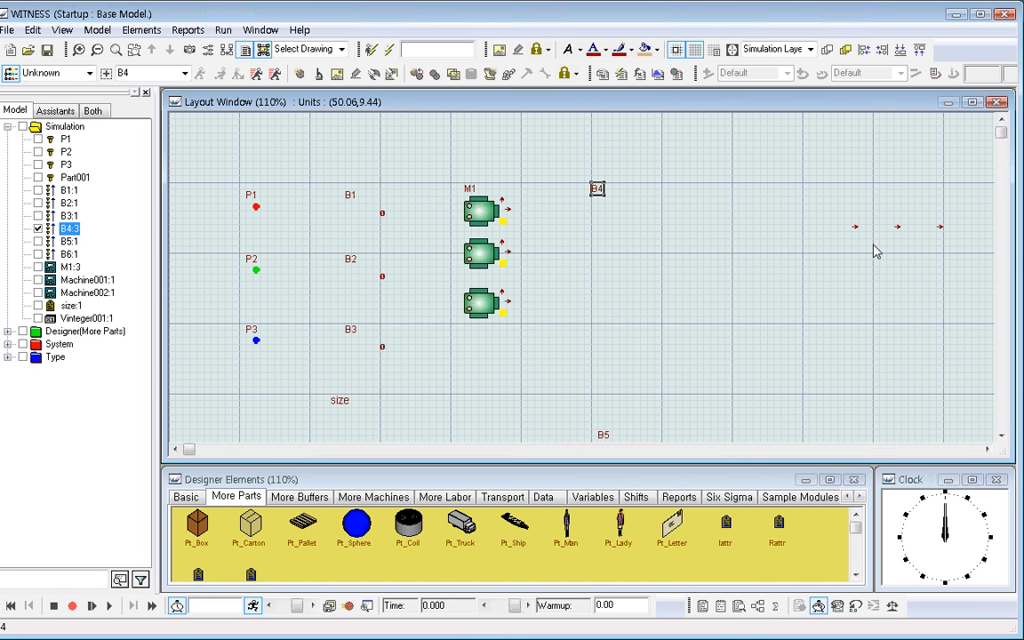
drag(854, 230, 594, 210)
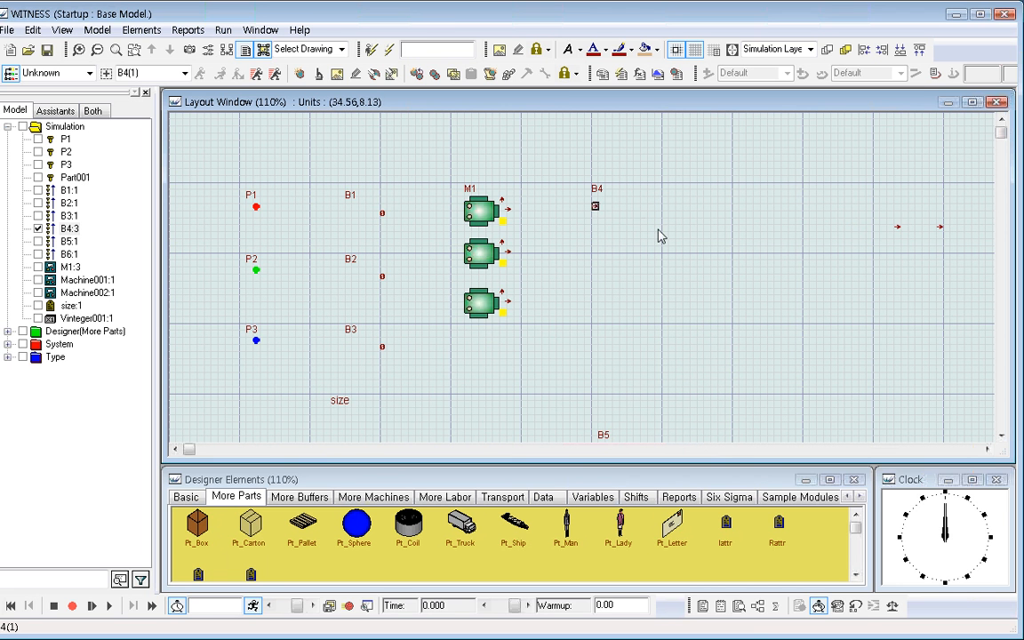
drag(897, 228, 594, 227)
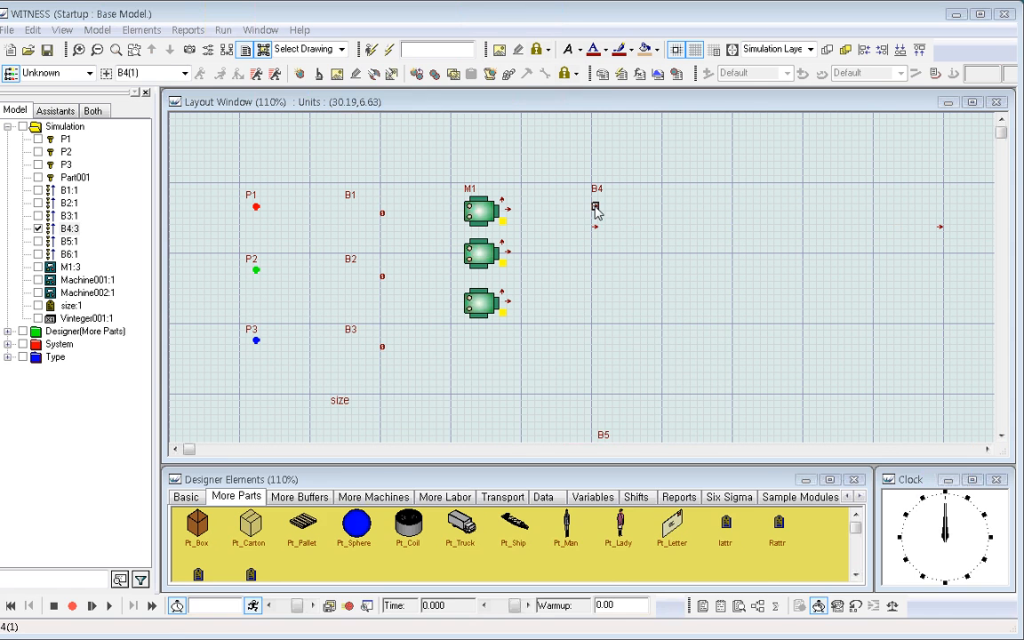
Step: Set buffer B4's quantity to 2 and back to 3 to regenerate its third queue icon near the other two
double_click(595, 208)
double_click(468, 395)
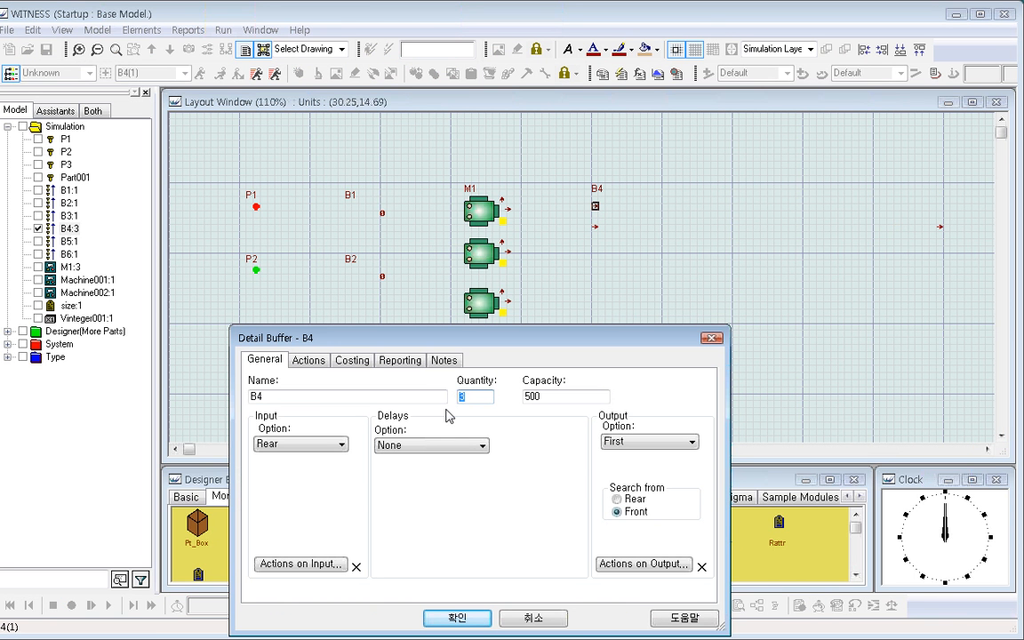
text(1)
key(BackSpace)
text(2)
click(457, 618)
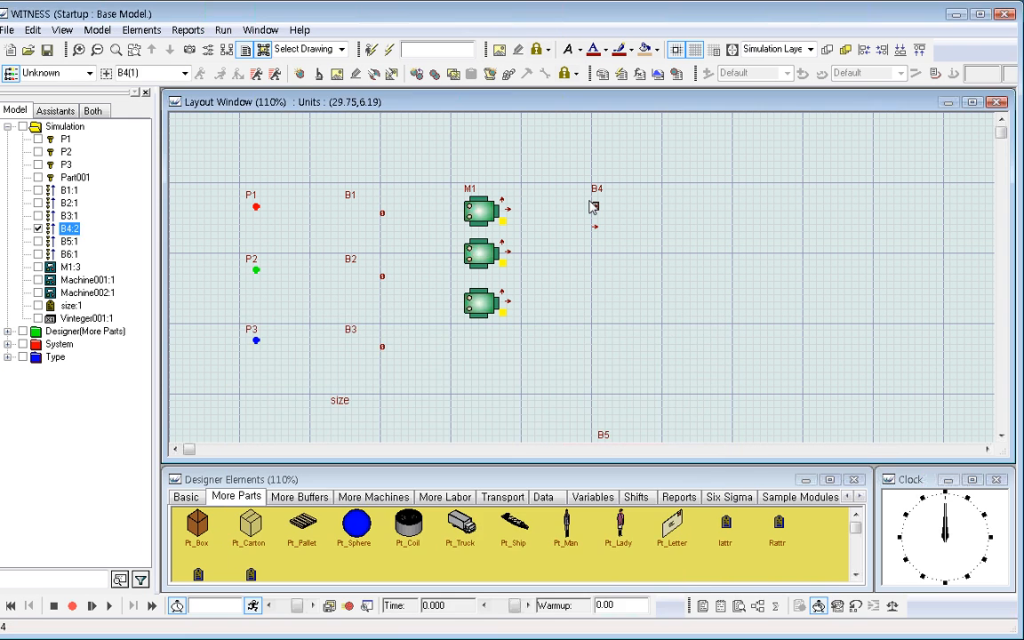
double_click(595, 207)
click(466, 396)
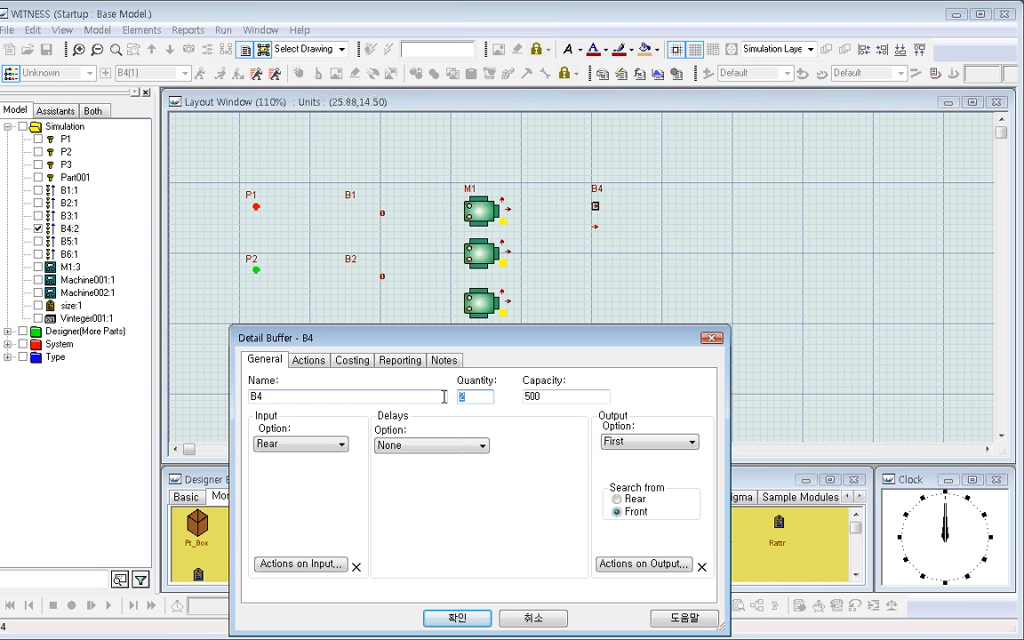
key(BackSpace)
text(3)
click(457, 616)
Step: Arrange the second and third B4 queue icons in a vertical column, roughly level with the second and third M1 machines
drag(577, 218, 596, 292)
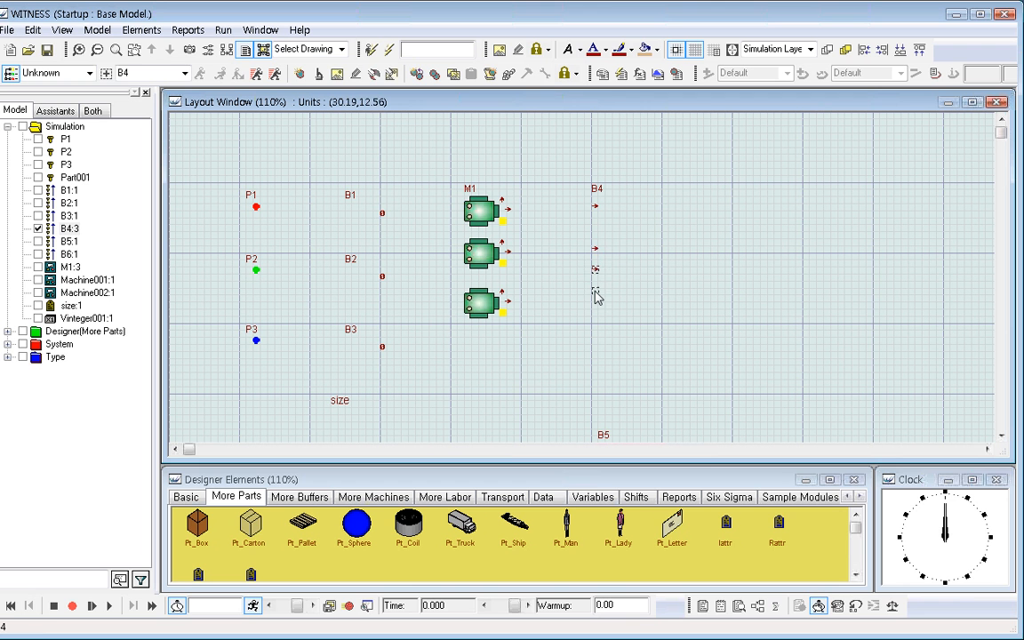
click(644, 297)
click(595, 270)
drag(597, 270, 595, 241)
click(673, 258)
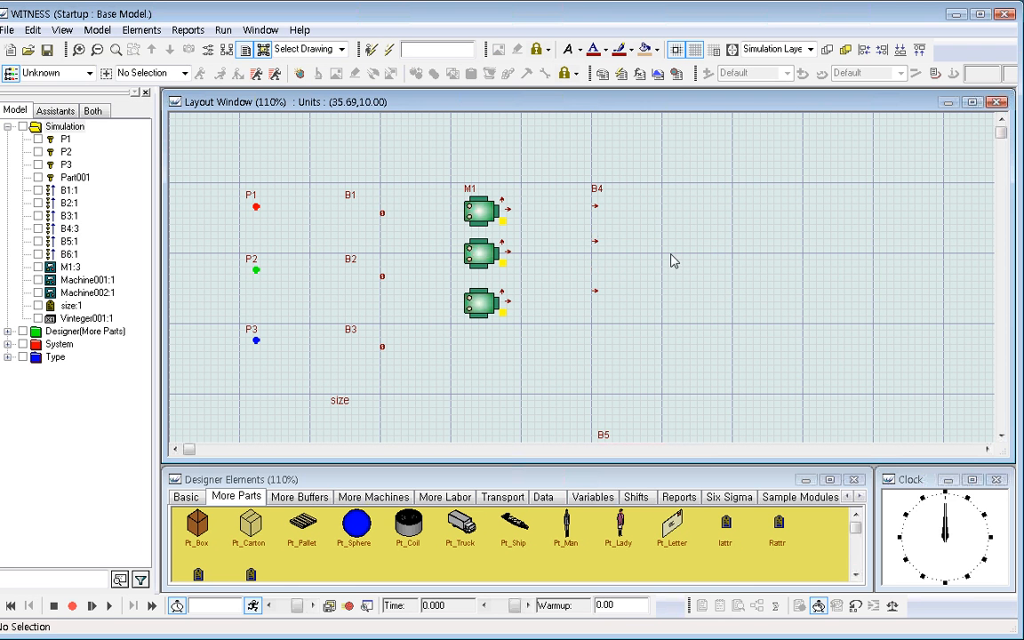
click(596, 242)
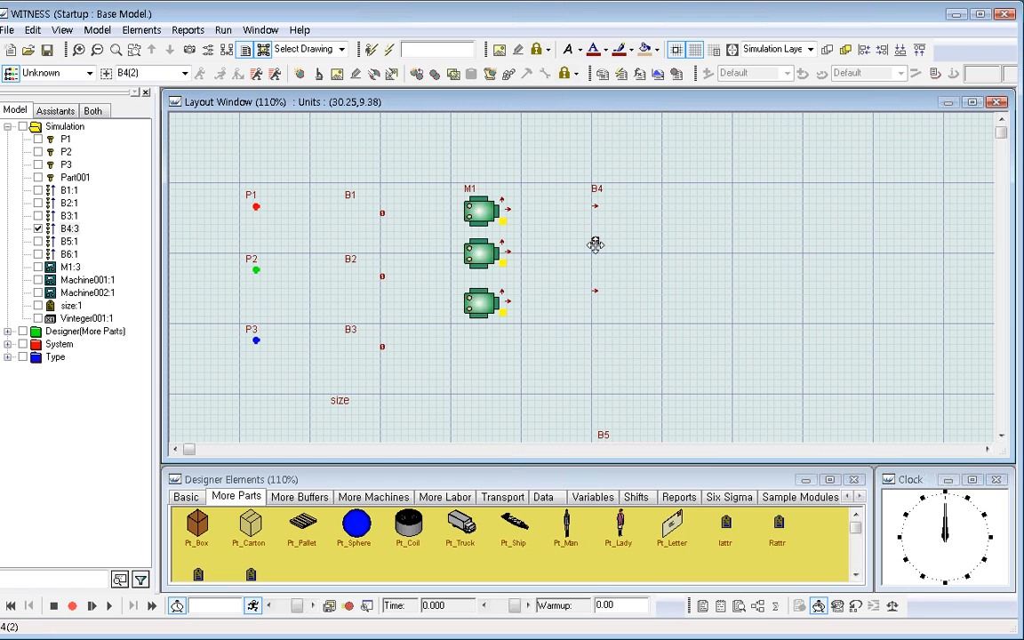
click(683, 253)
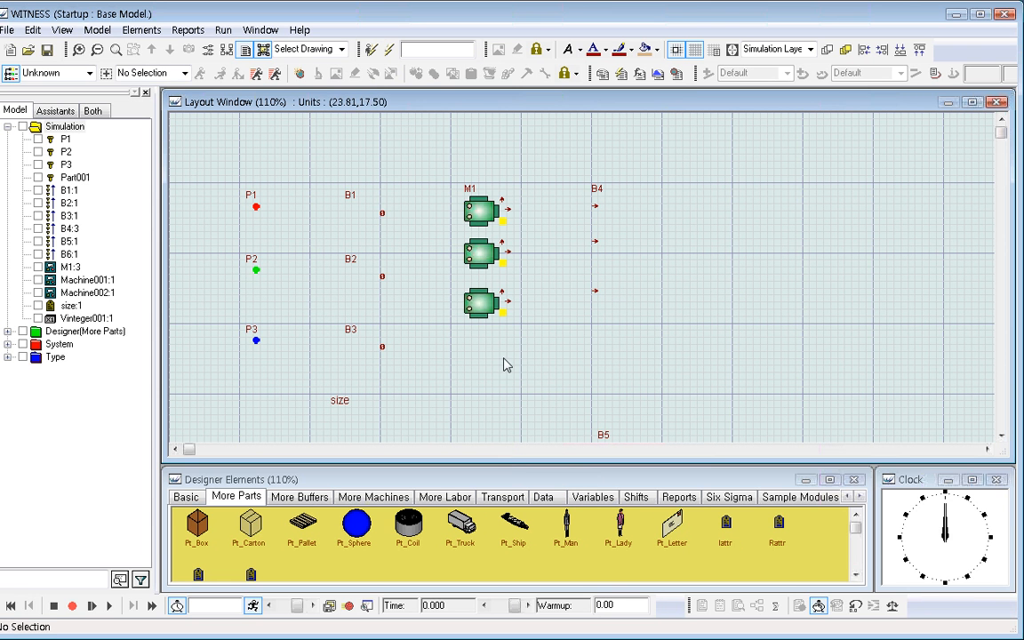
Step: Open machine M1's details, re-enter quantity 3 and review its MATCH/CONDITION input rule without editing it
double_click(481, 214)
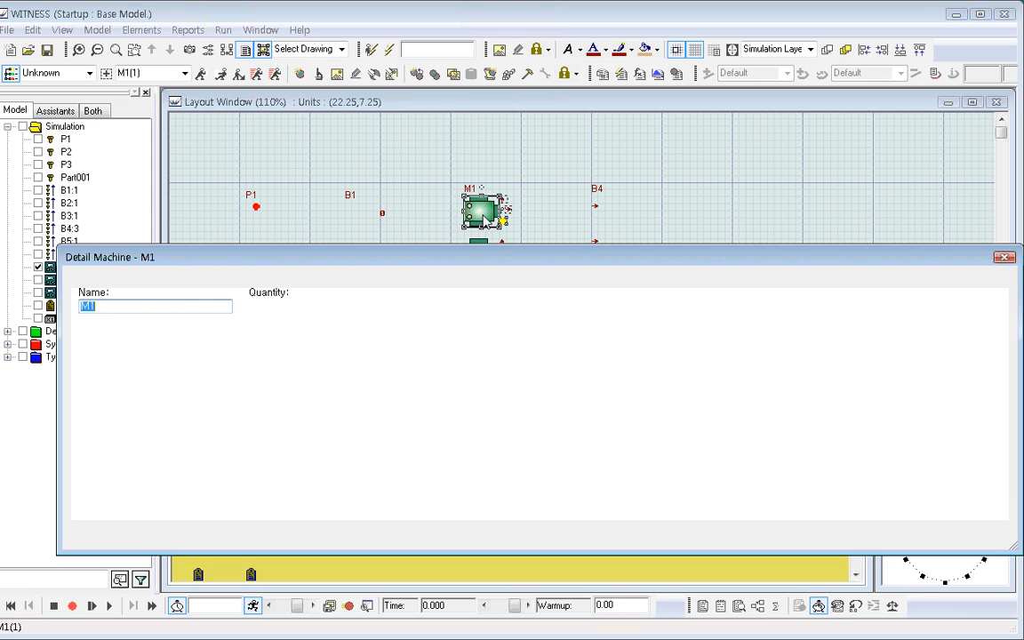
double_click(271, 305)
text(3)
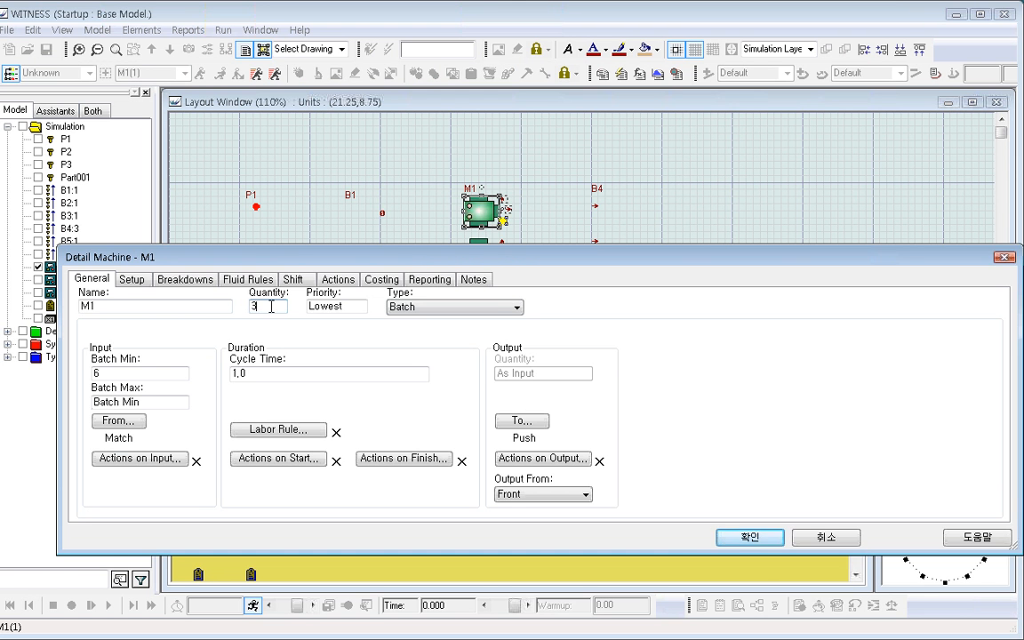
click(176, 459)
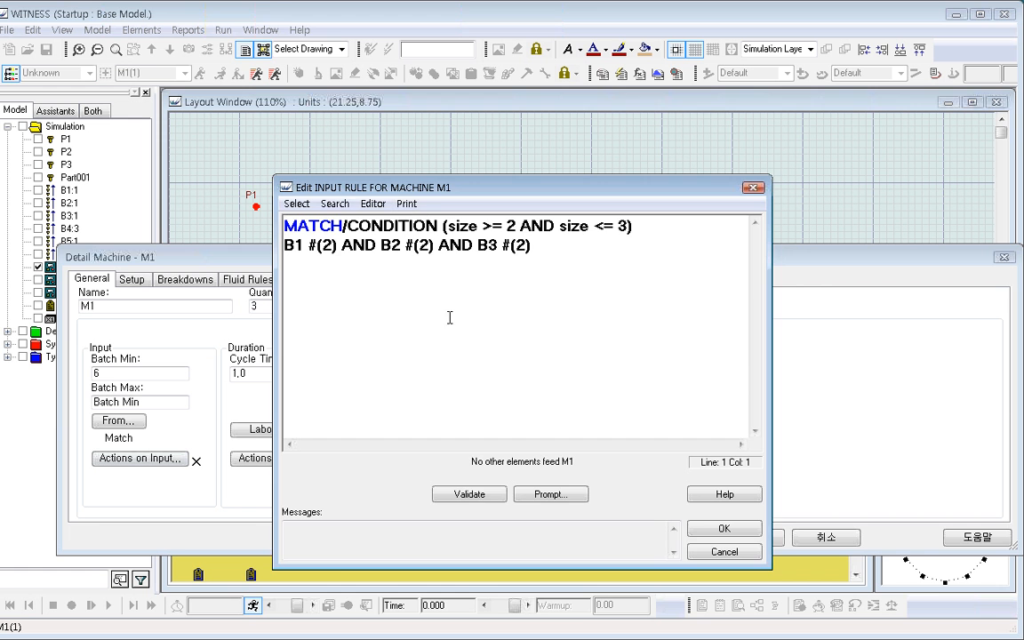
click(720, 530)
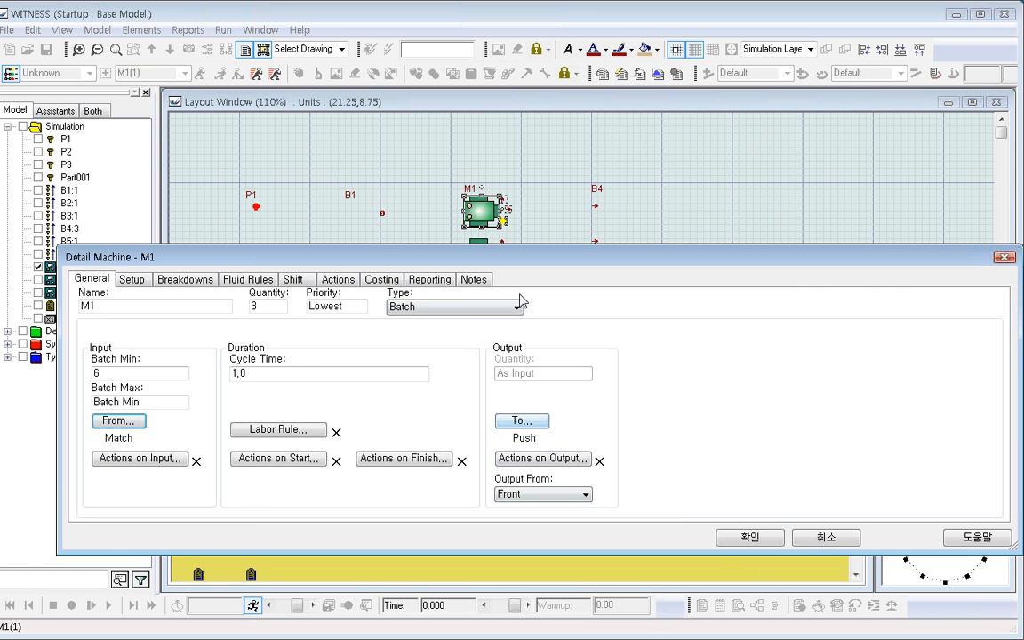
Step: Open machine M1's output rule and clear the existing PUSH to B4 statement
drag(569, 260, 574, 370)
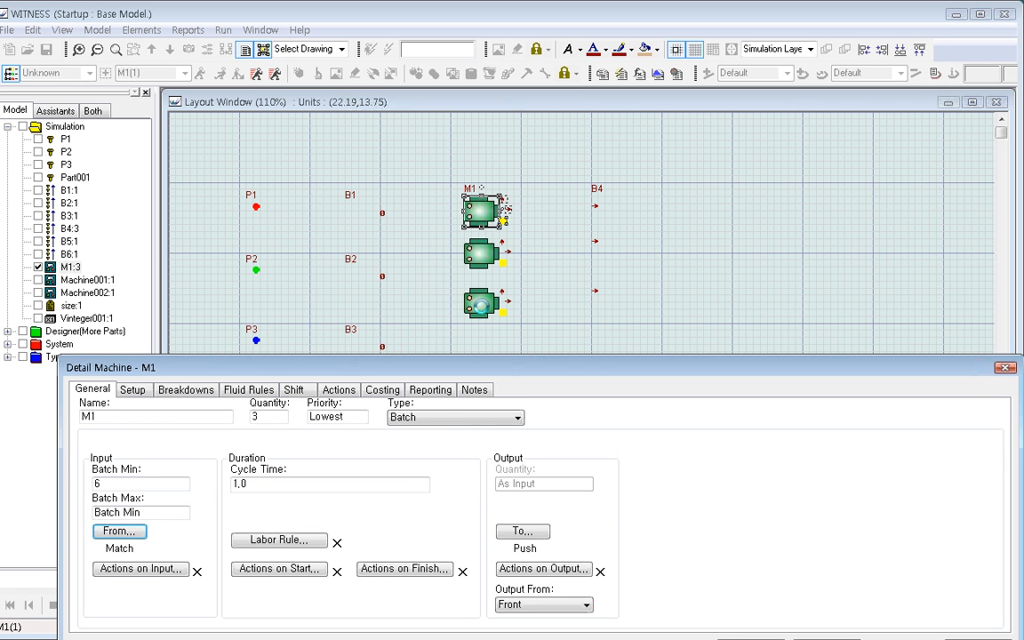
click(522, 533)
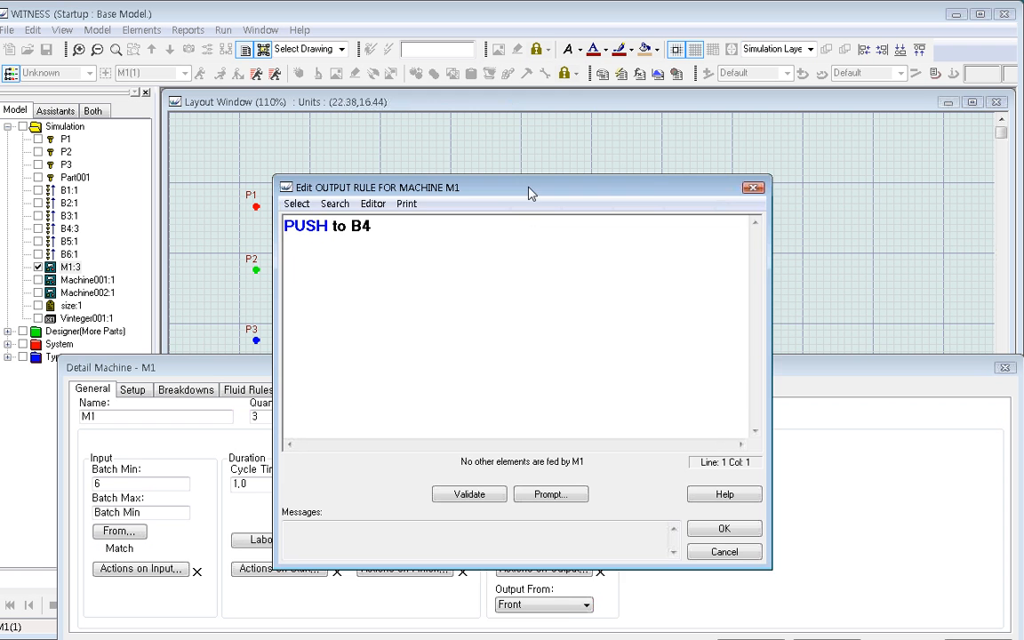
drag(529, 193, 530, 333)
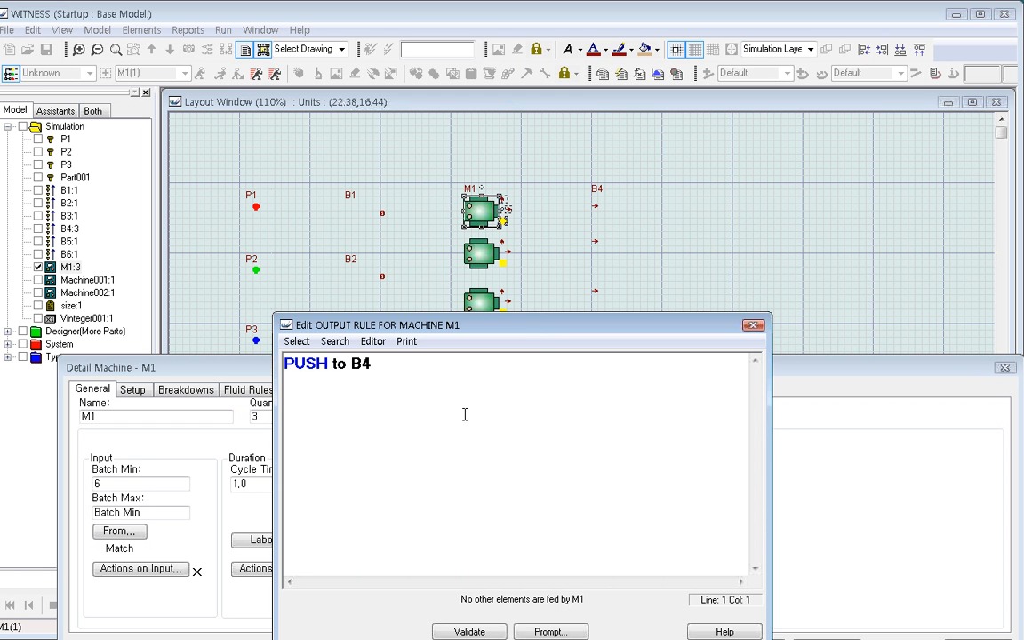
click(425, 362)
key(shift+Left)
key(shift+Left)
key(shift+Left)
key(shift+Left)
key(shift+Left)
key(shift+Left)
key(shift+Left)
key(shift+Left)
key(shift+Left)
key(shift+Left)
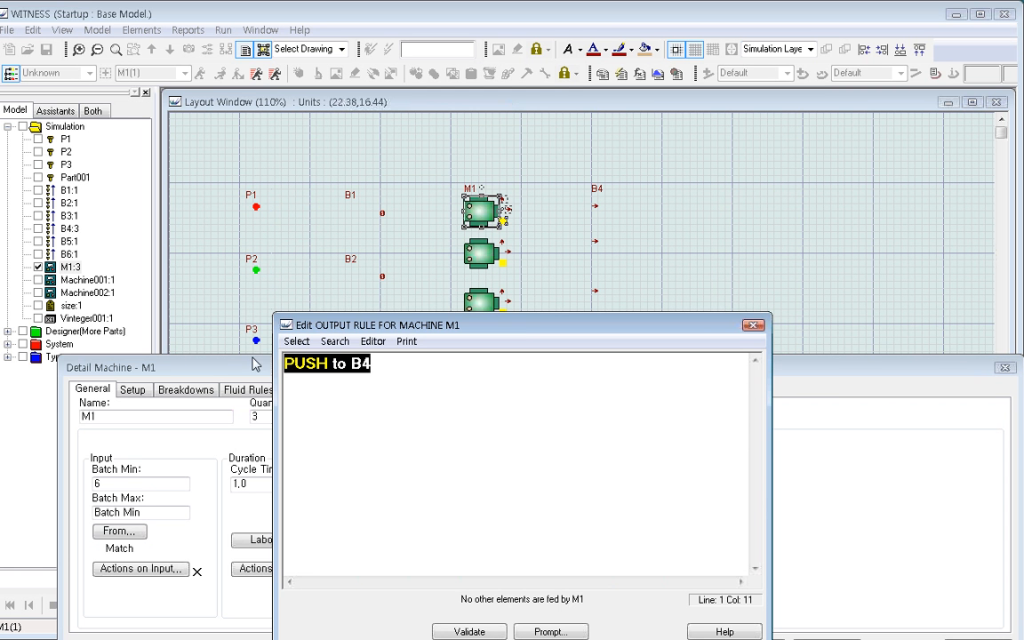
key(BackSpace)
Step: Start M1's output rule with the condition "if n = 1" followed by "push to b4(1)" on the second line
text(if n)
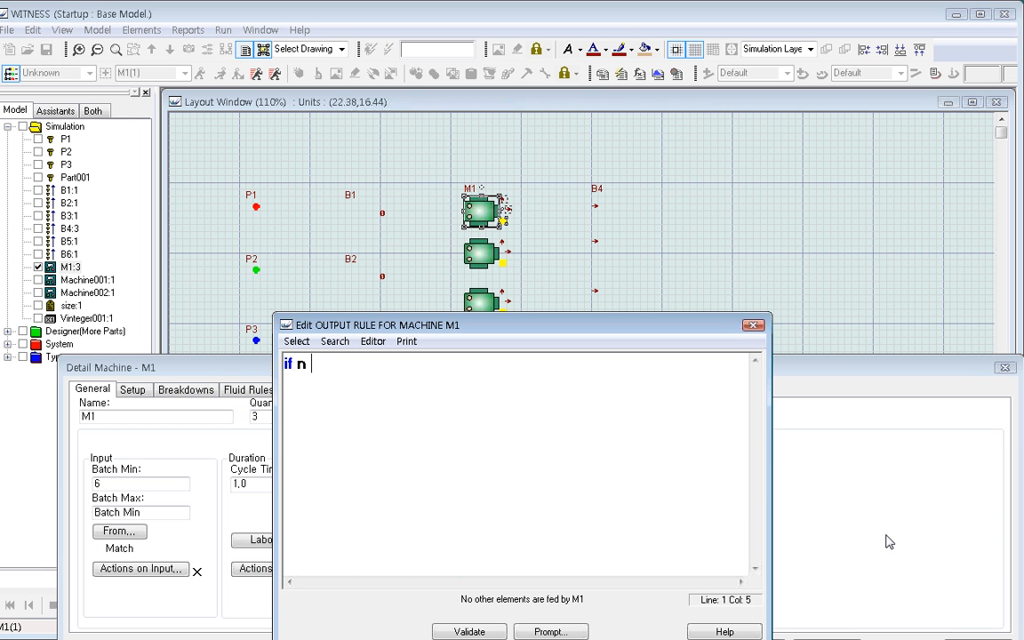
text( = 1)
key(Return)
text(b4(1))
key(Home)
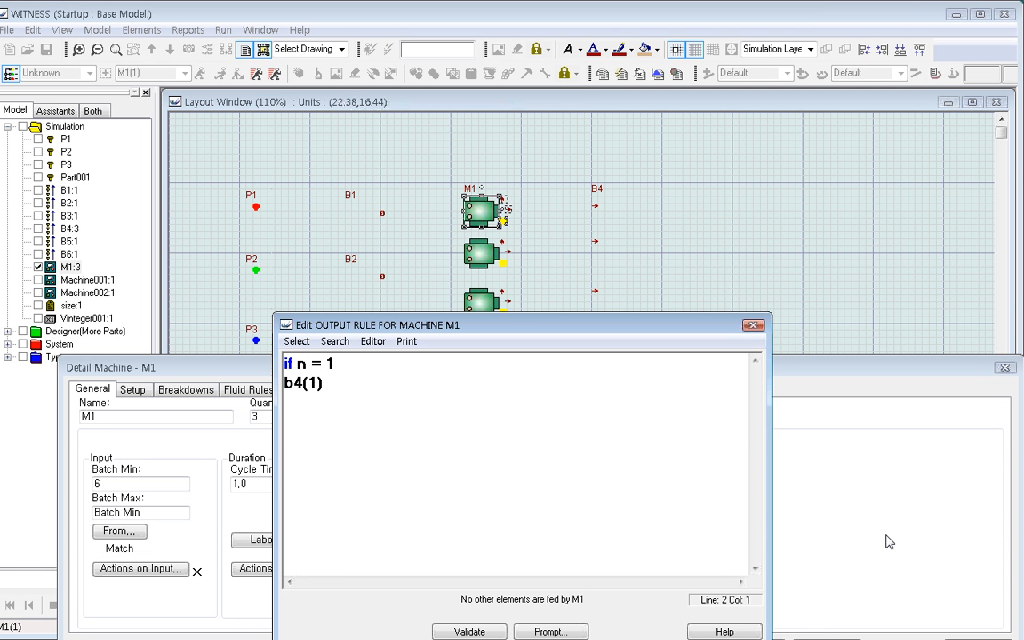
text(push to)
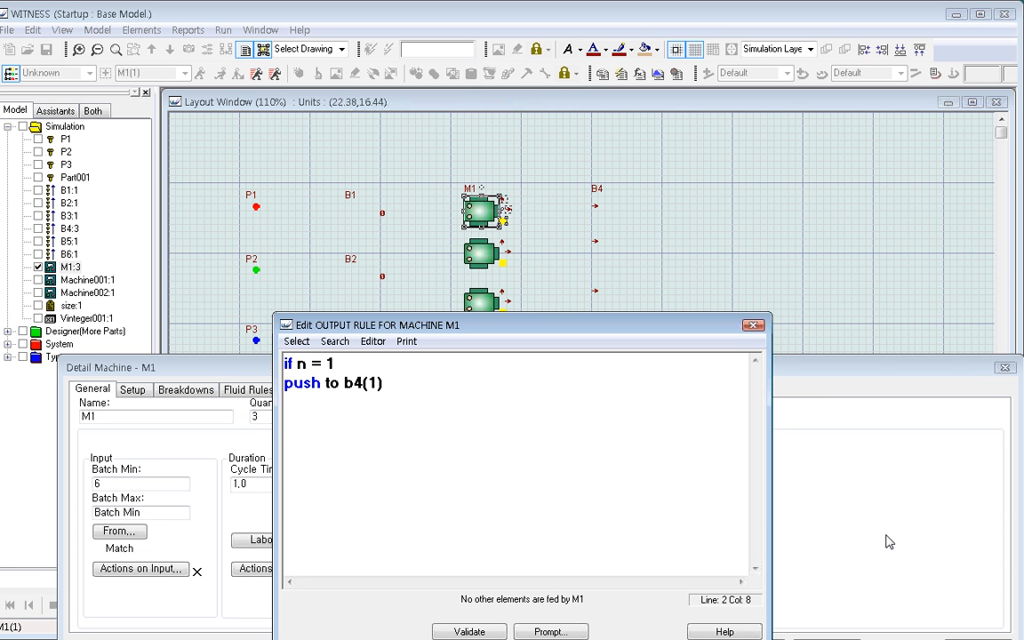
Step: Add the branch "elseif n= 2" with "push to b4(2)" on the following line of M1's output rule
click(430, 392)
text(else)
key(Return)
text(ne)
key(BackSpace)
key(BackSpace)
key(BackSpace)
key(BackSpace)
click(341, 402)
text(if n)
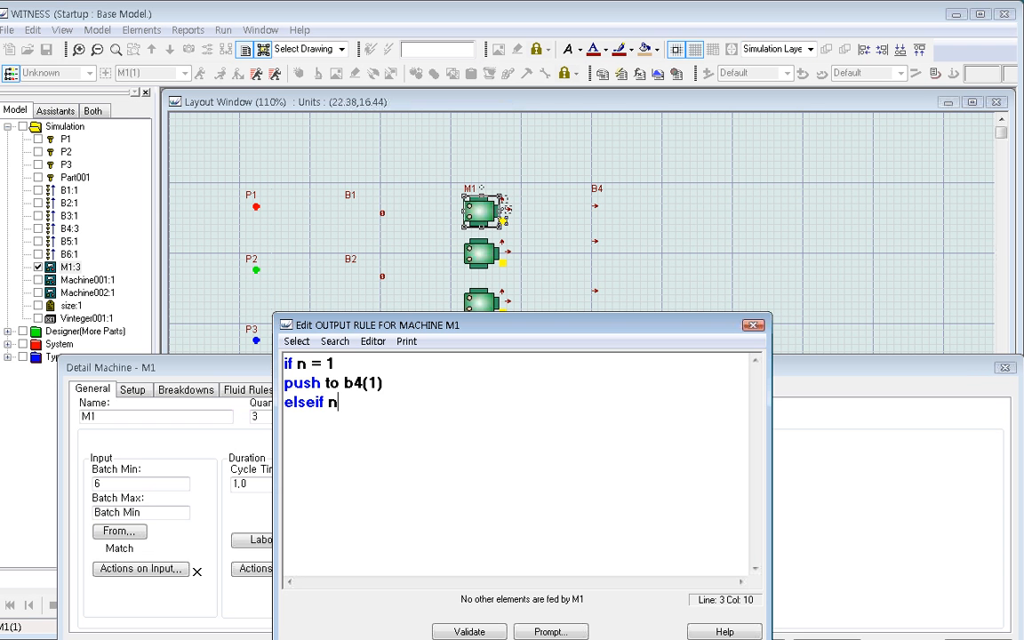
text(= 2)
key(Return)
text(push to b)
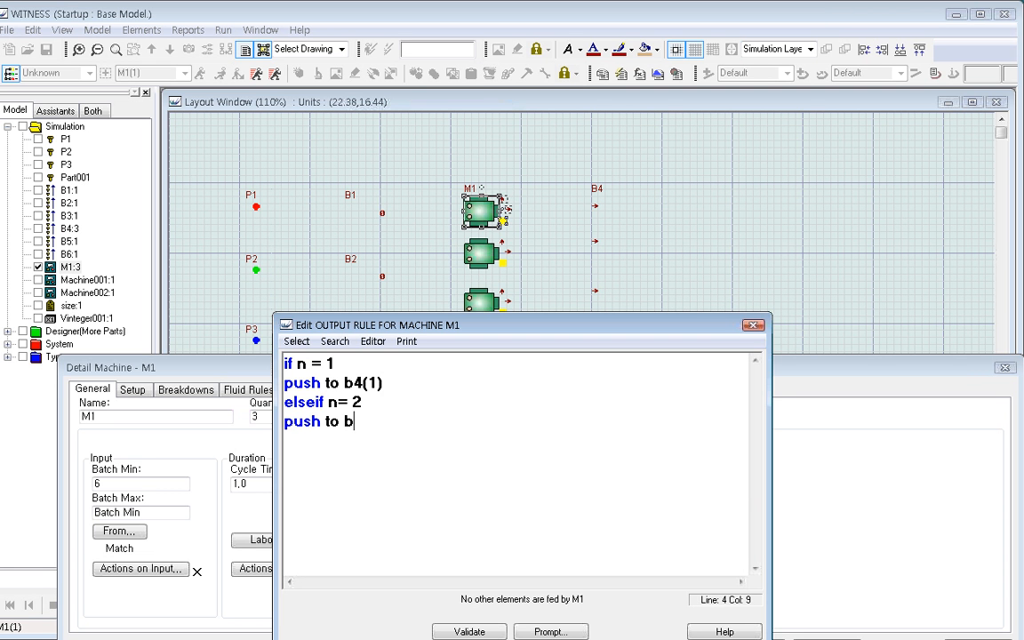
text(4(2))
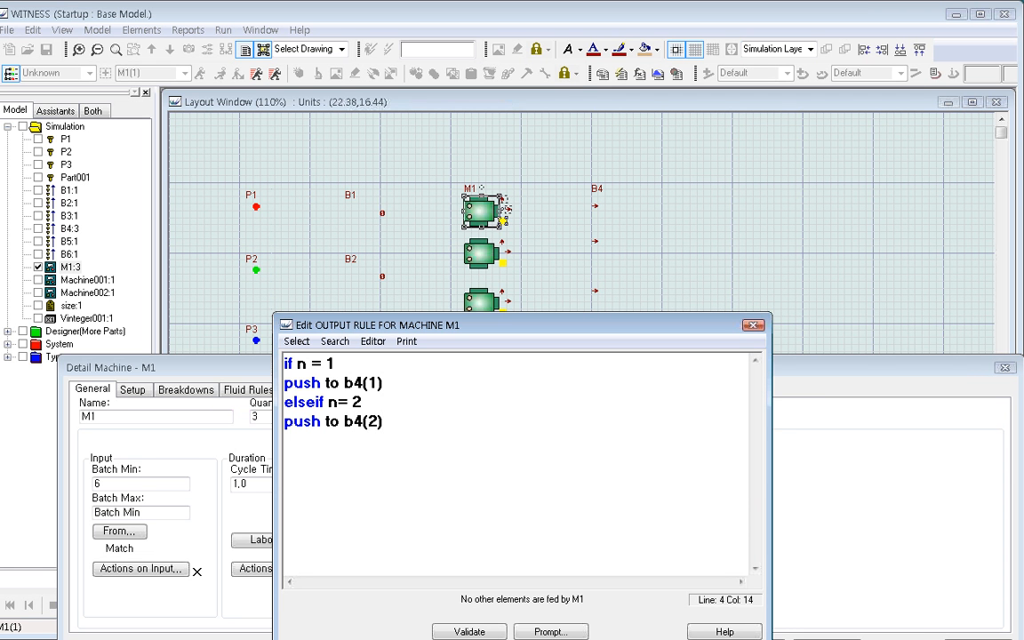
Step: Complete M1's output rule with the lines "else", "push to b4(3)" and "endif", and save the rule and machine details
key(Return)
text(else)
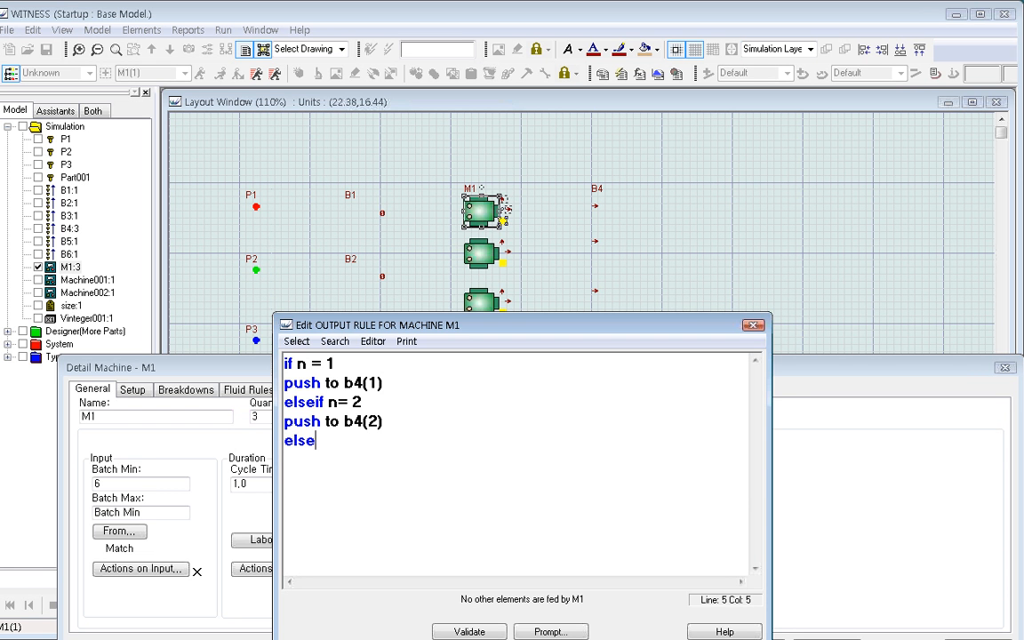
key(Return)
text(push to b4()
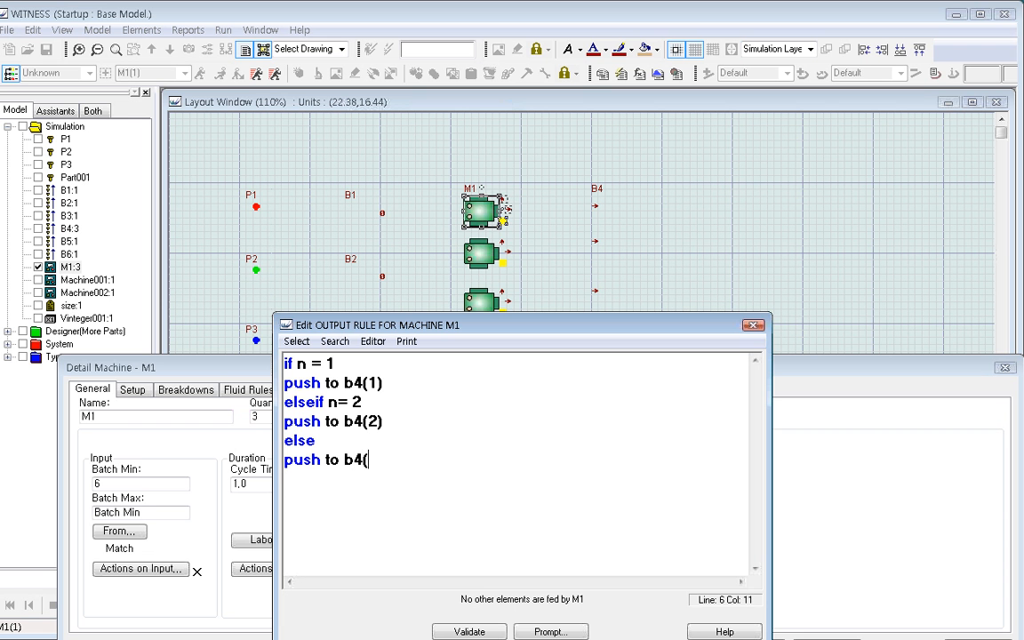
text(3))
key(Return)
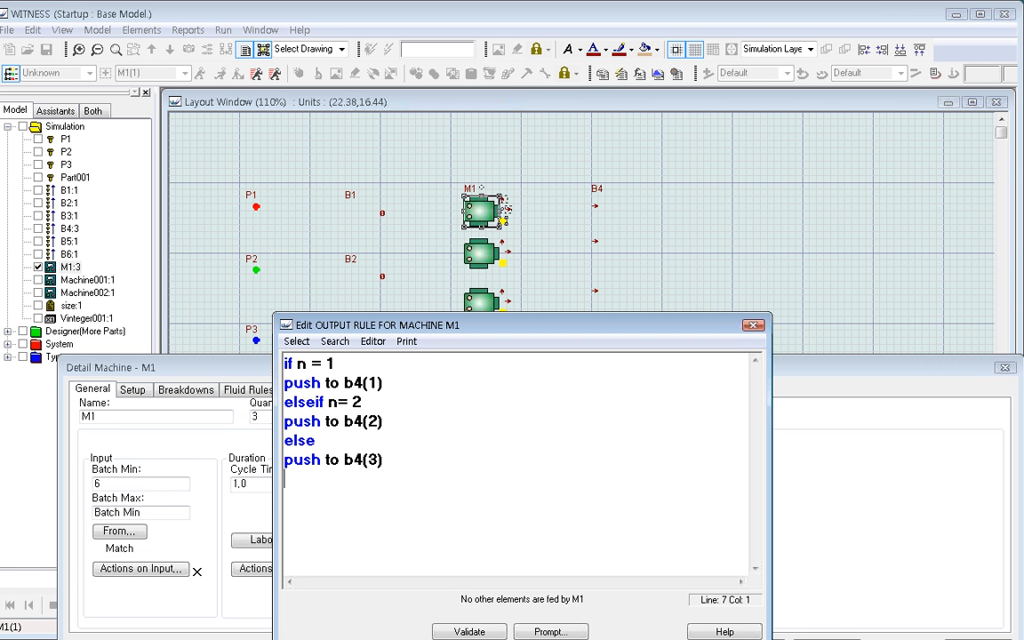
text(endif)
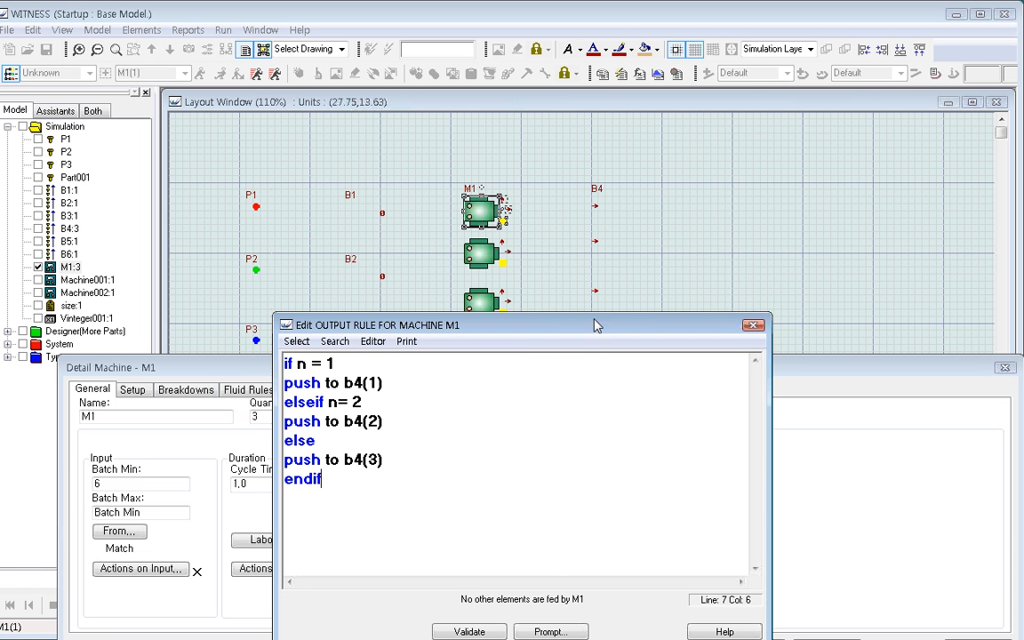
drag(595, 326, 600, 224)
click(722, 562)
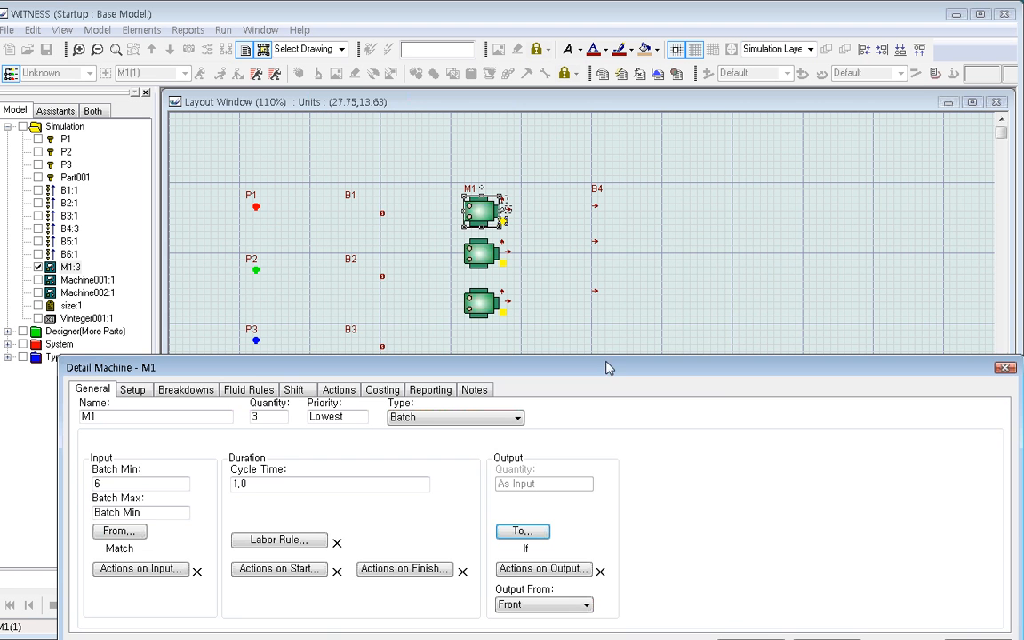
drag(605, 371, 606, 224)
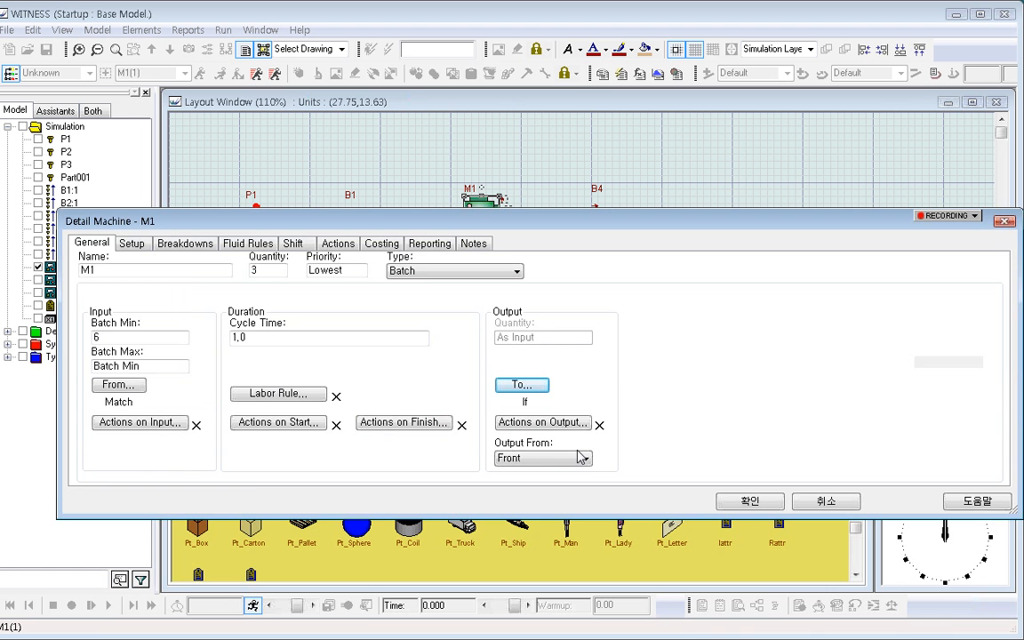
click(750, 503)
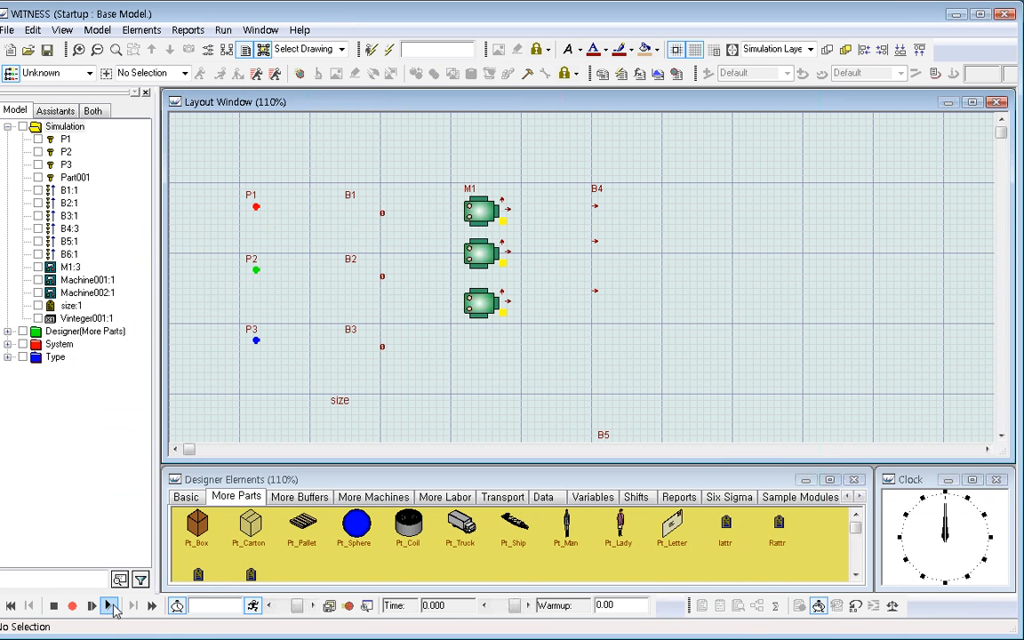
Step: Run the simulation to check how parts flow from the three M1 machines into the B4 buffers, and stop it
click(111, 605)
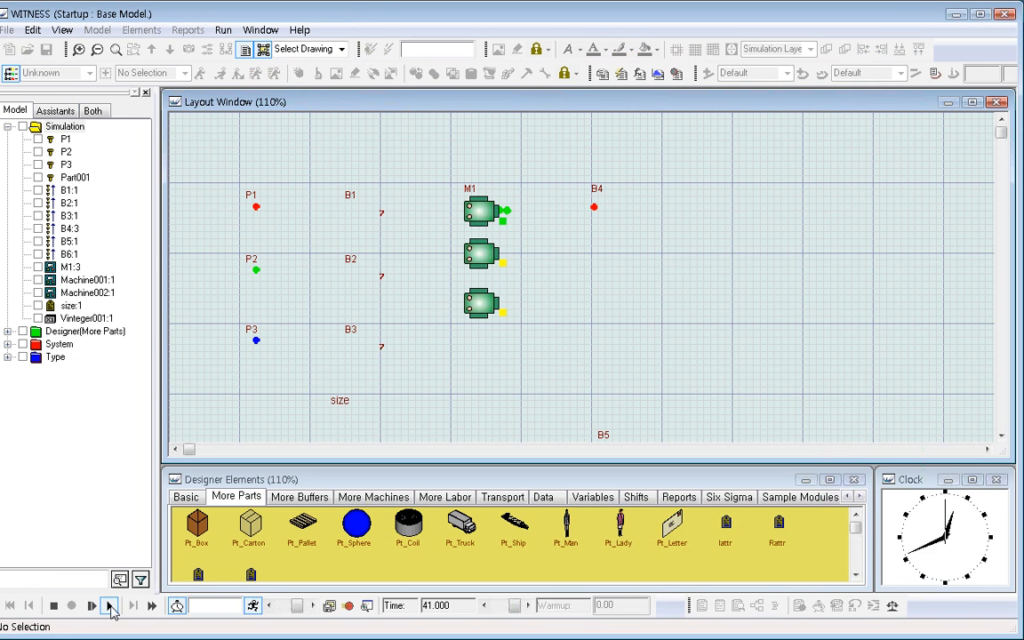
click(56, 606)
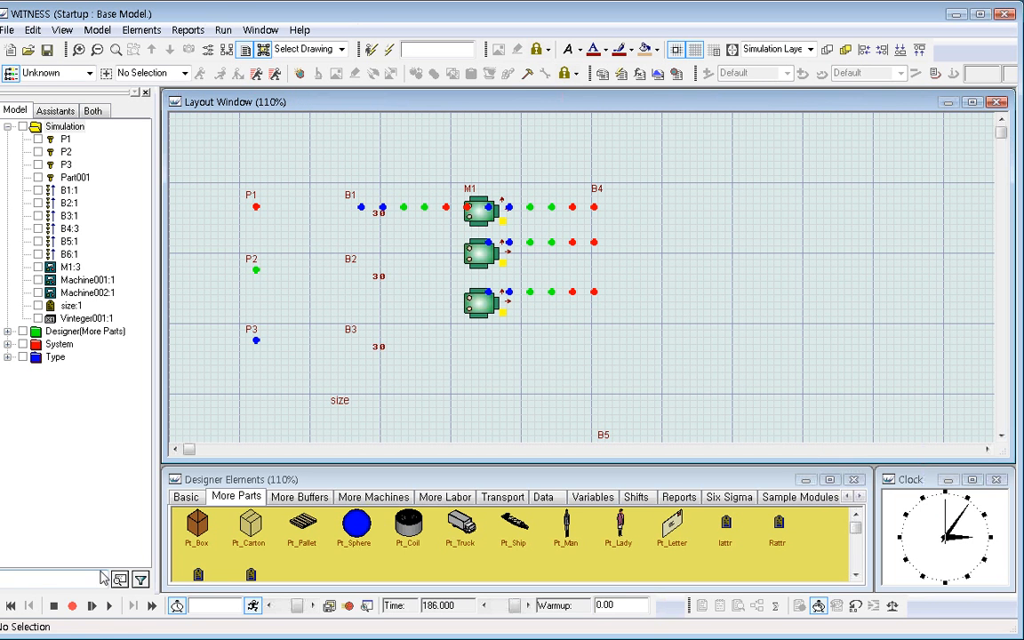
Step: Change the first push destination in M1's output rule to B4(n)
click(488, 259)
double_click(487, 259)
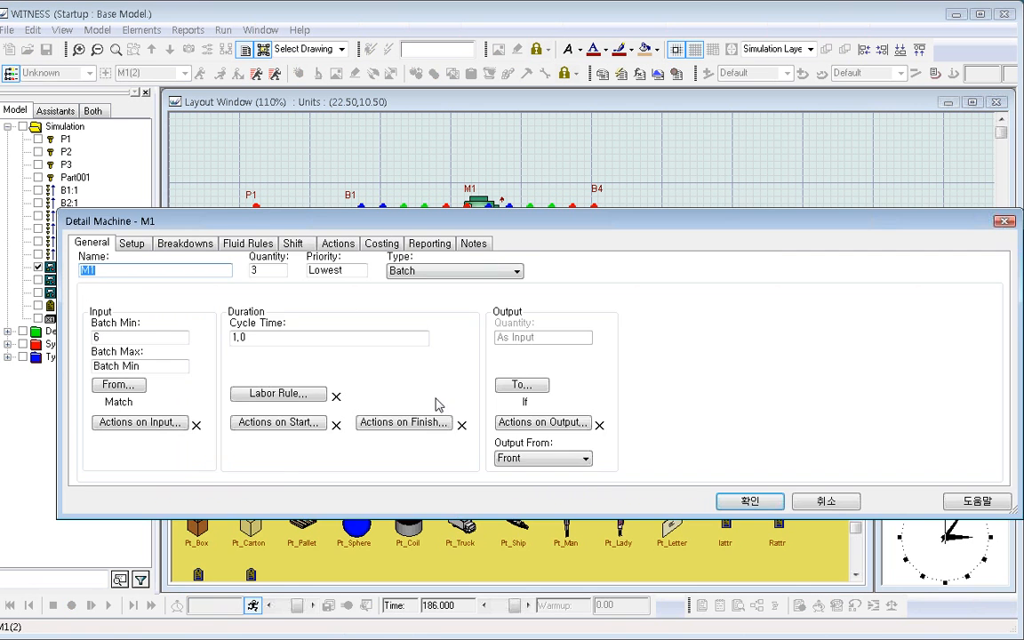
click(522, 385)
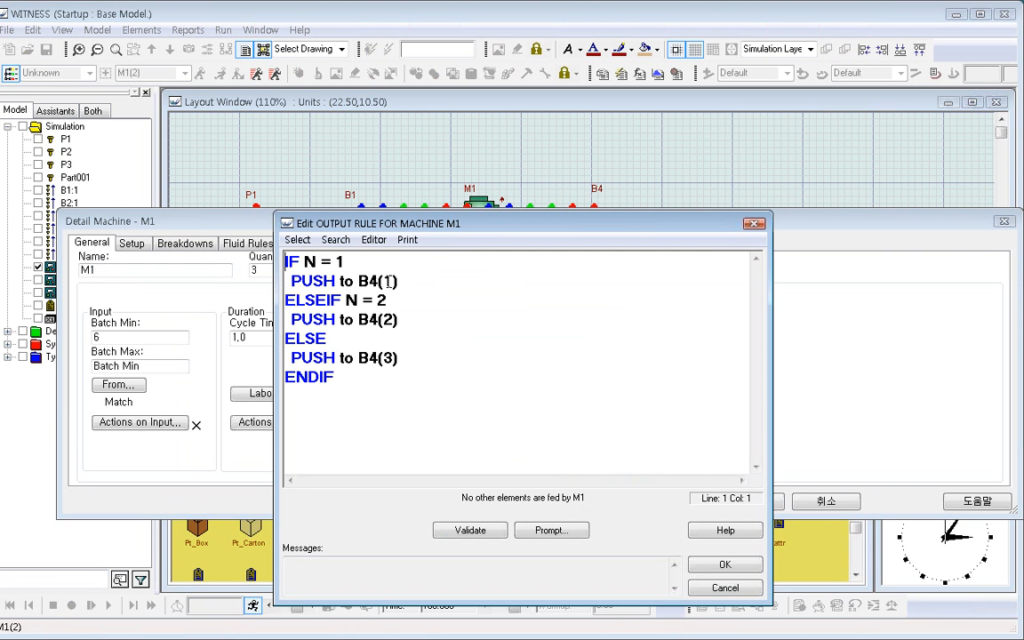
drag(384, 281, 392, 282)
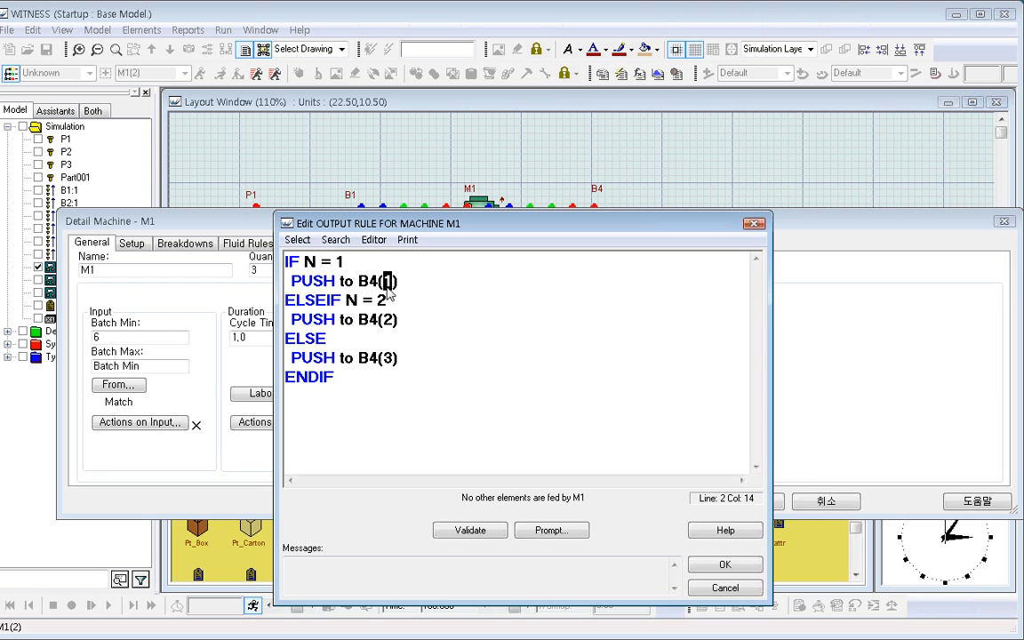
text(n)
Step: Comment out the lines from "ELSEIF N = 2" through "PUSH to B4(3)" in M1's output rule
drag(284, 300, 414, 356)
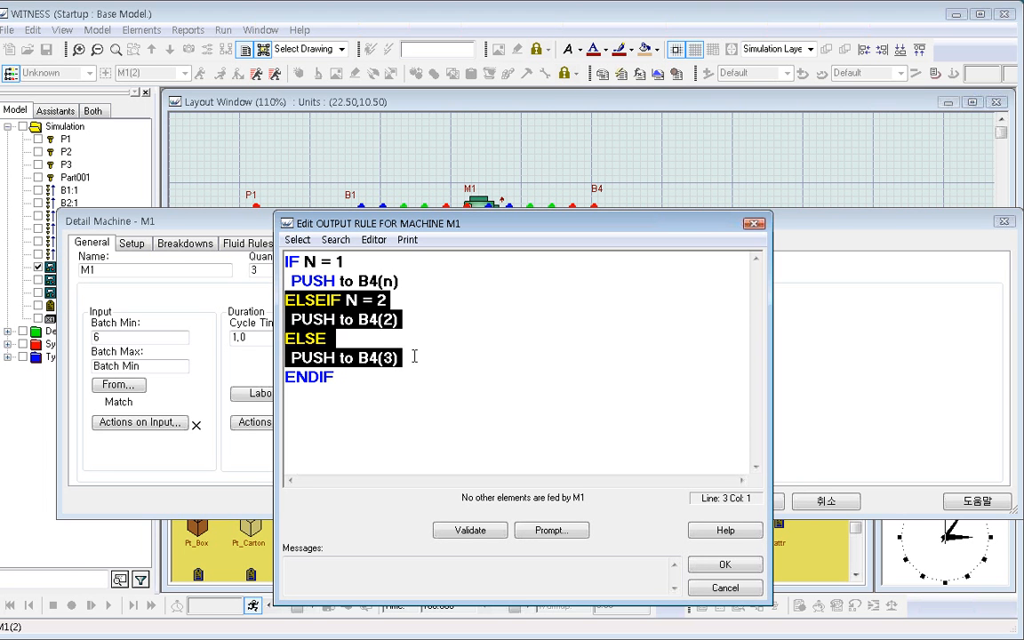
click(306, 245)
click(233, 293)
click(412, 336)
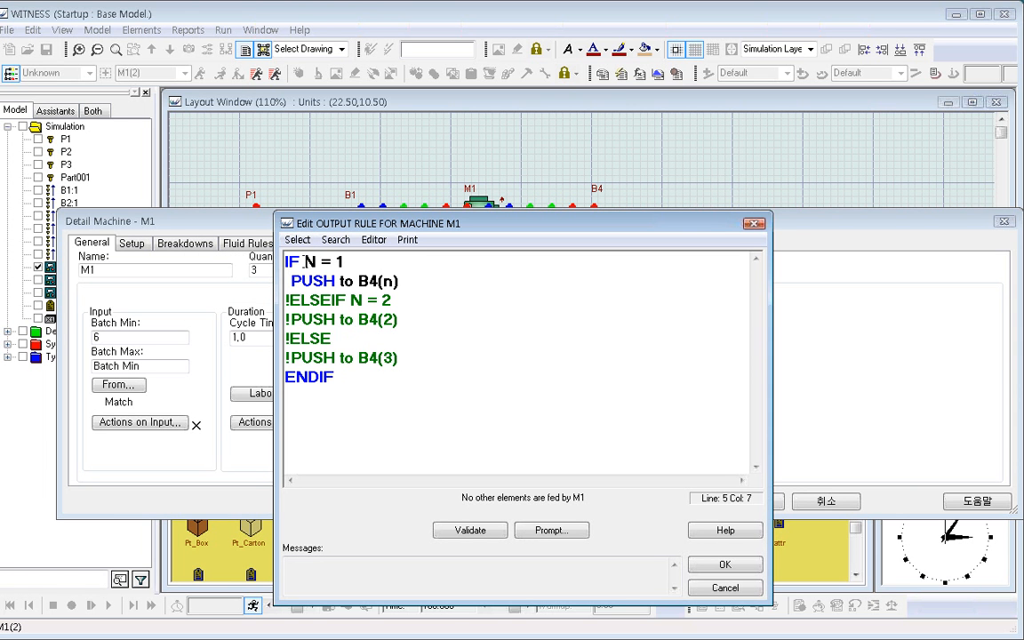
Step: Comment out the "IF N = 1" and "ENDIF" lines as well, leaving only the B4(n) push active
click(304, 262)
drag(356, 263, 285, 262)
click(303, 241)
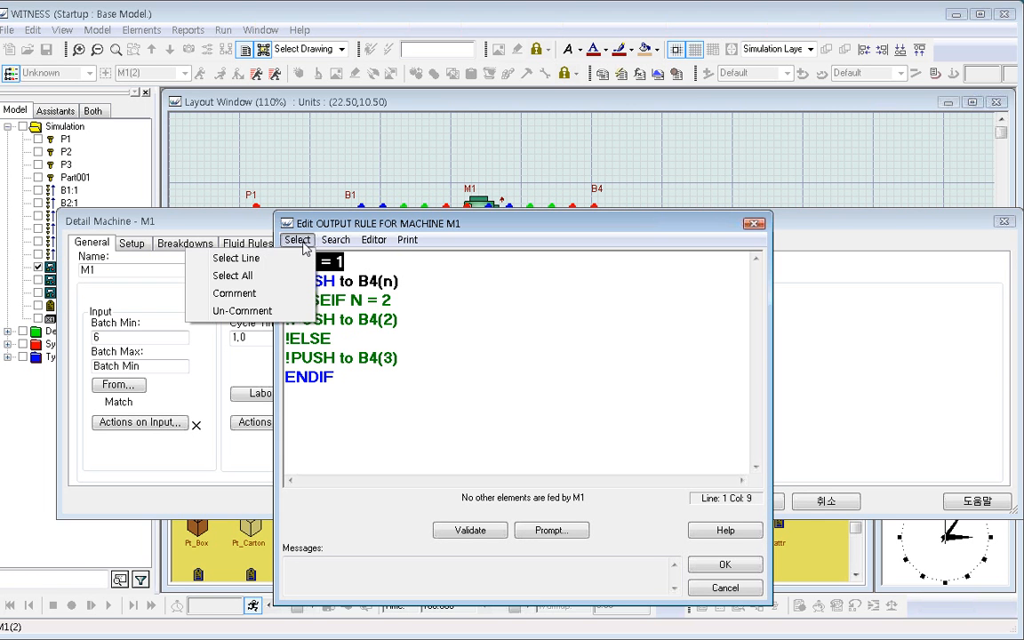
click(269, 293)
double_click(308, 377)
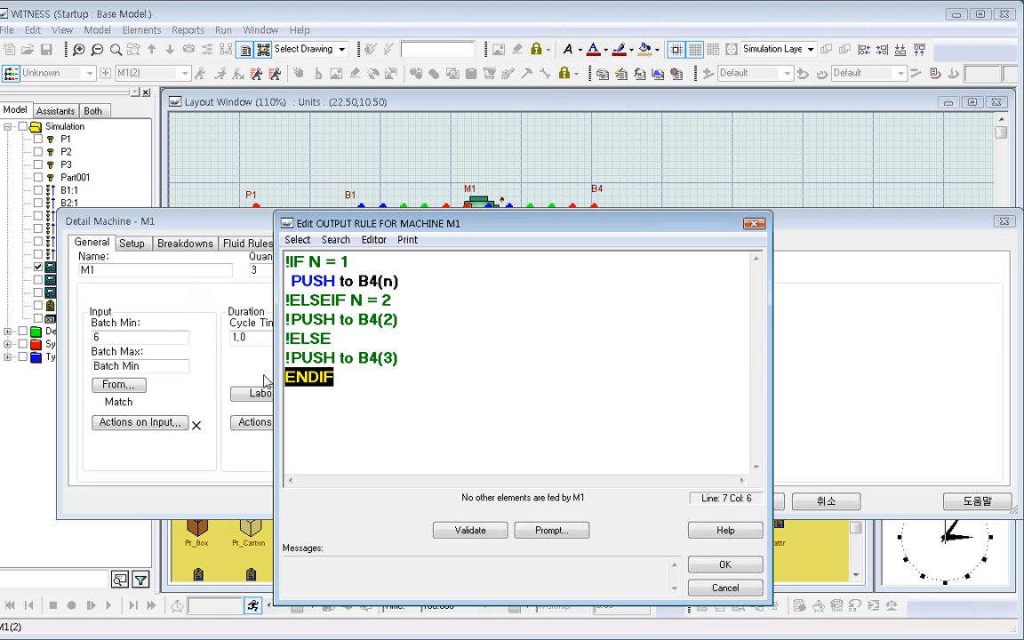
click(298, 240)
click(234, 294)
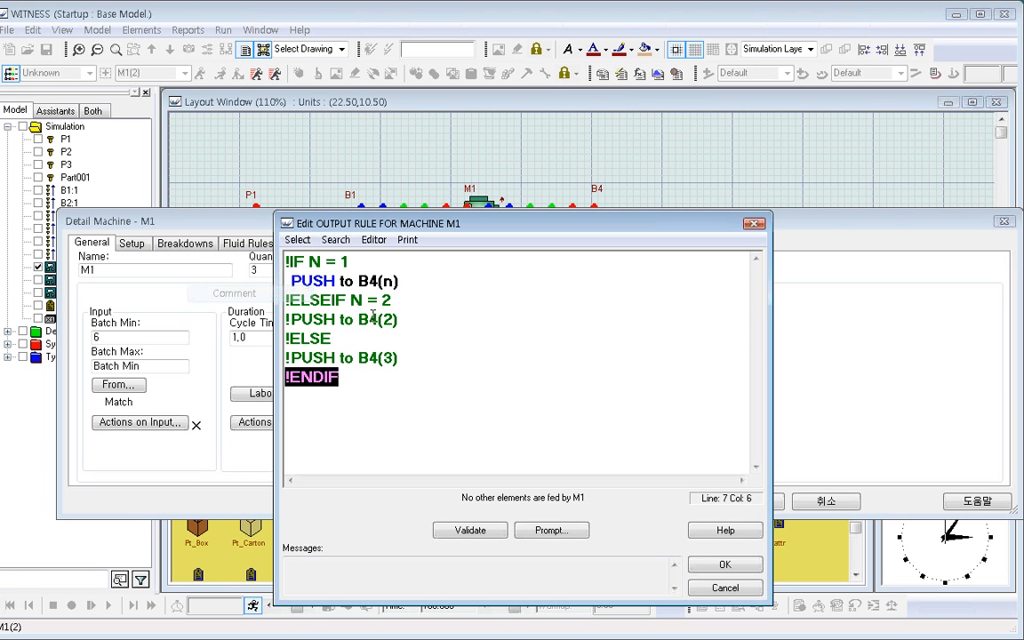
click(395, 339)
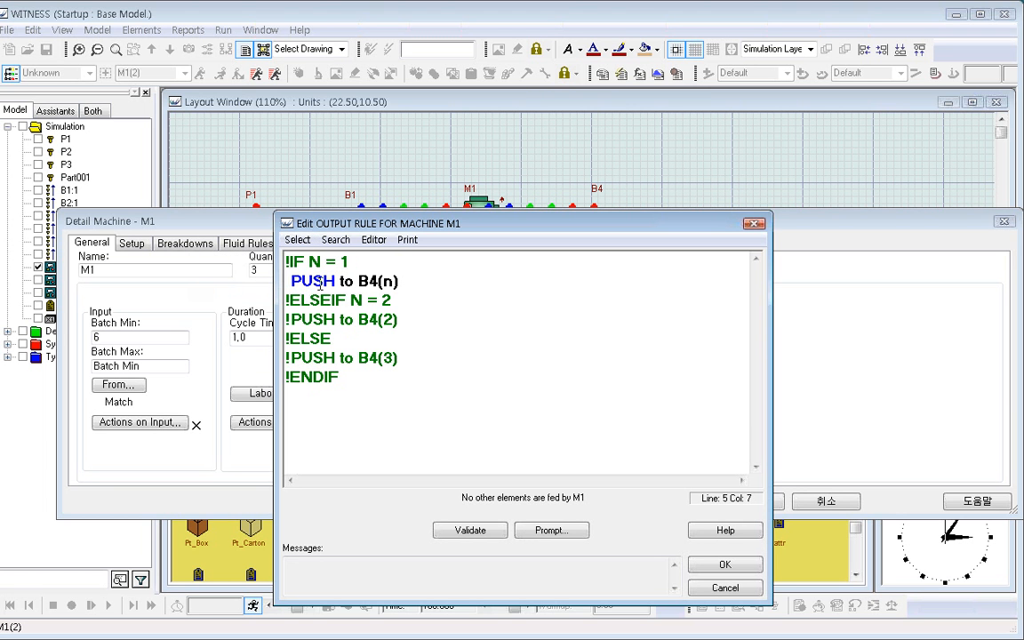
Step: Save the edited output rule and M1's machine details
click(392, 281)
double_click(392, 281)
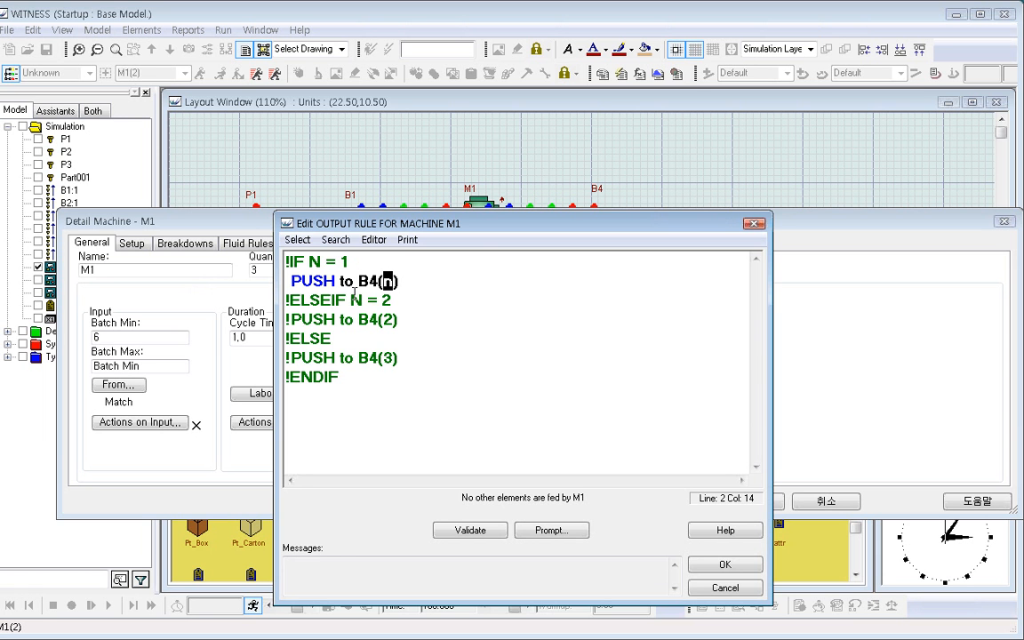
click(736, 567)
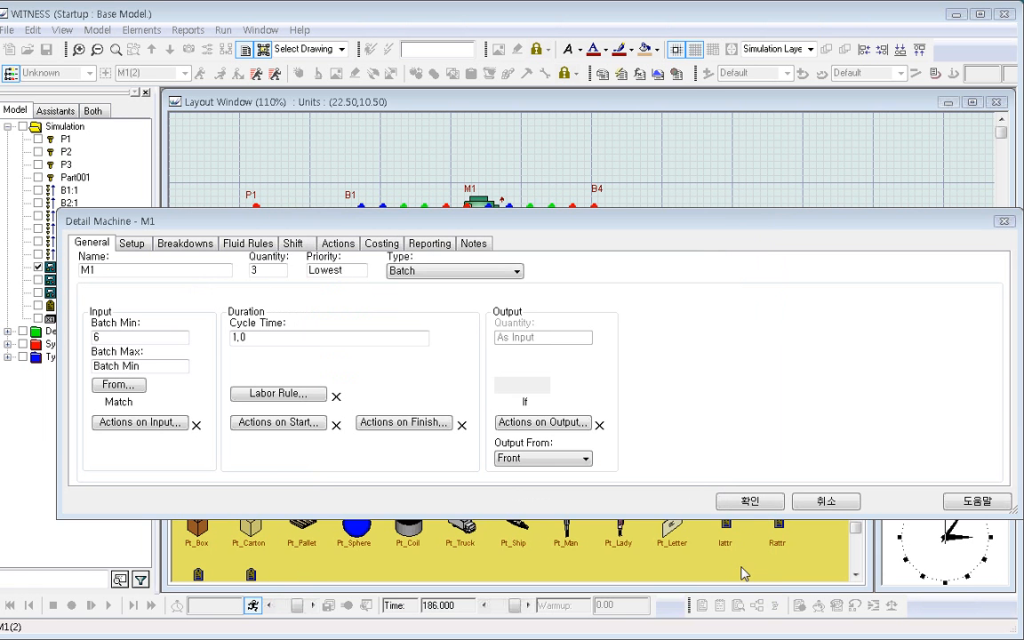
click(736, 504)
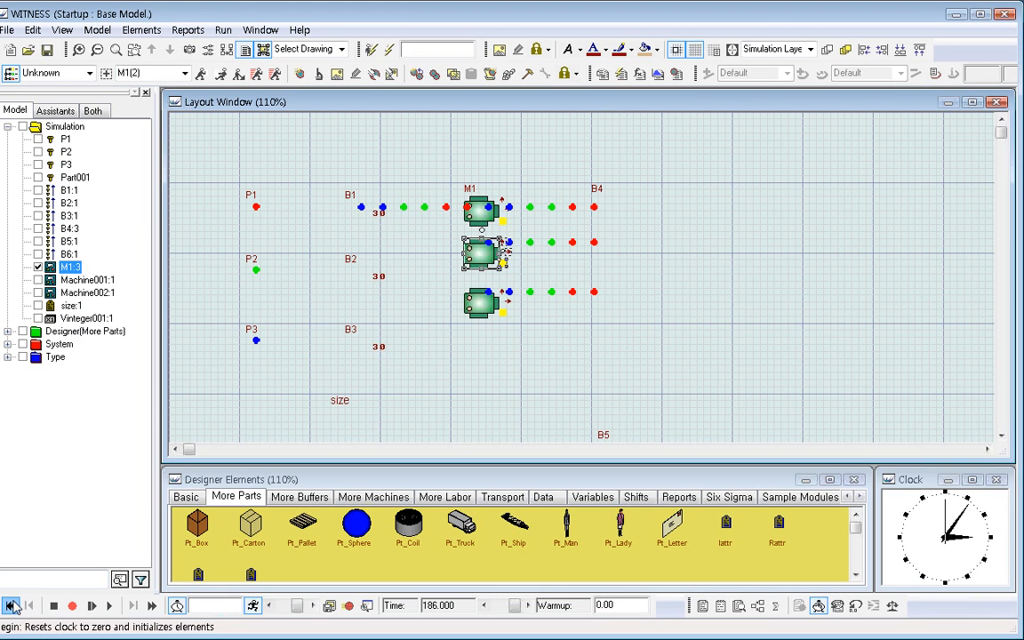
Step: Reset and run the simulation, stop it, and check the parts in each of the three B4 buffers
click(12, 605)
click(109, 605)
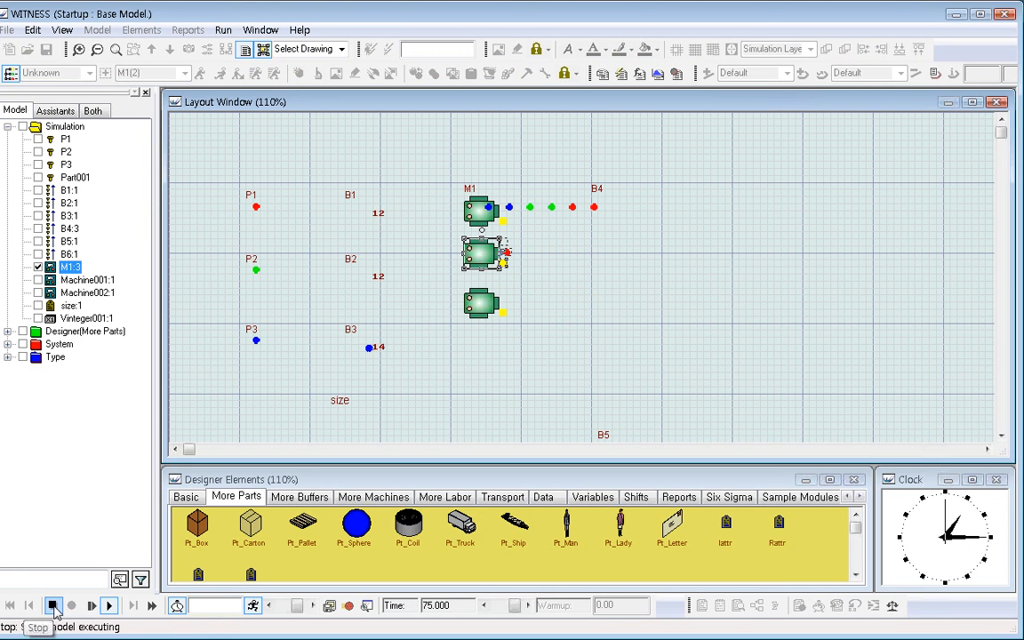
click(53, 606)
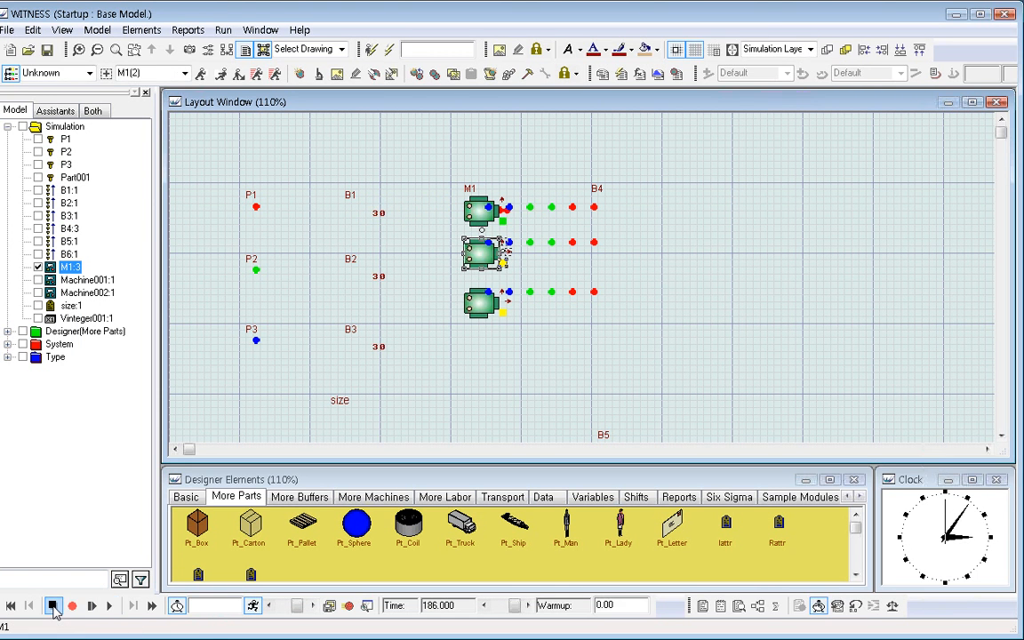
click(548, 338)
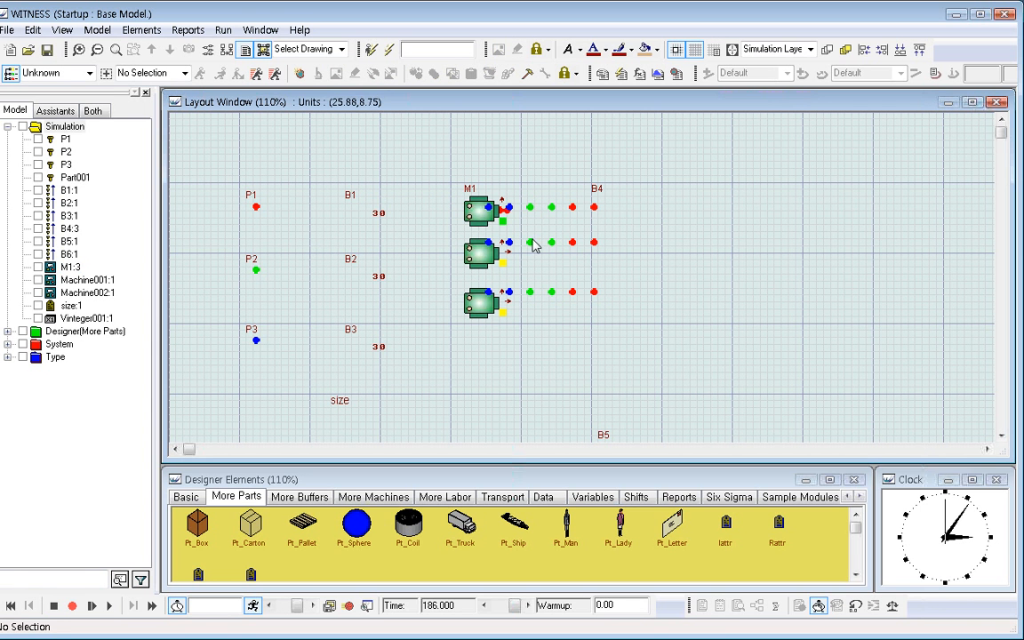
click(596, 209)
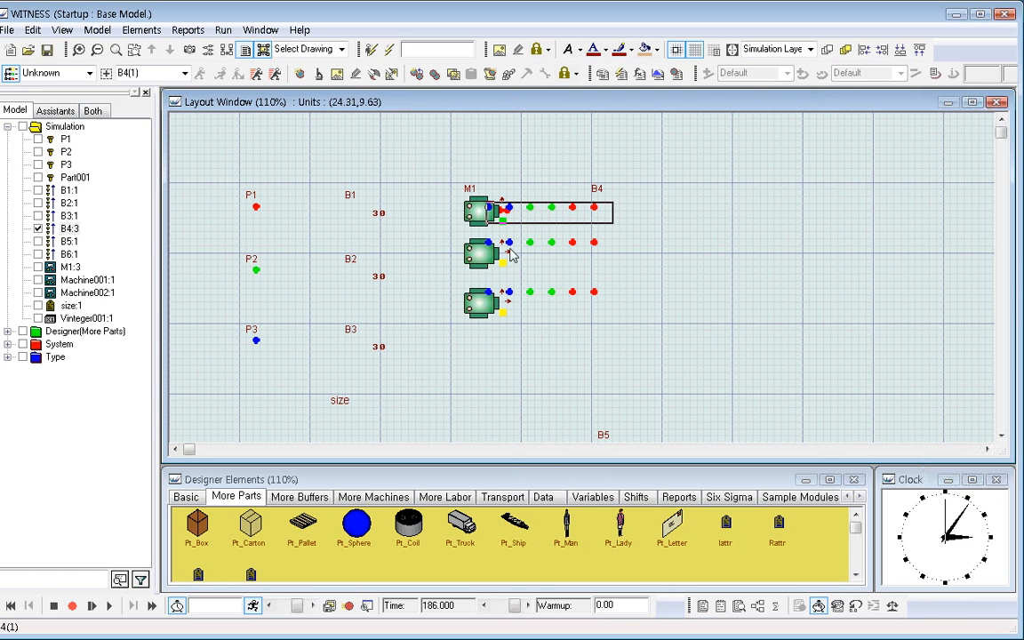
click(591, 252)
click(594, 294)
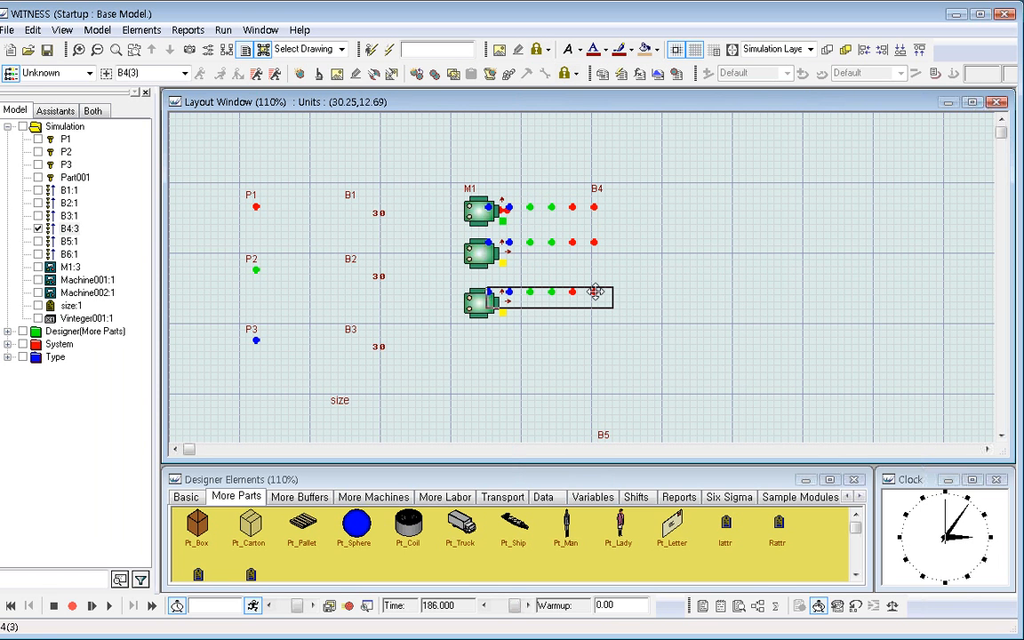
click(549, 354)
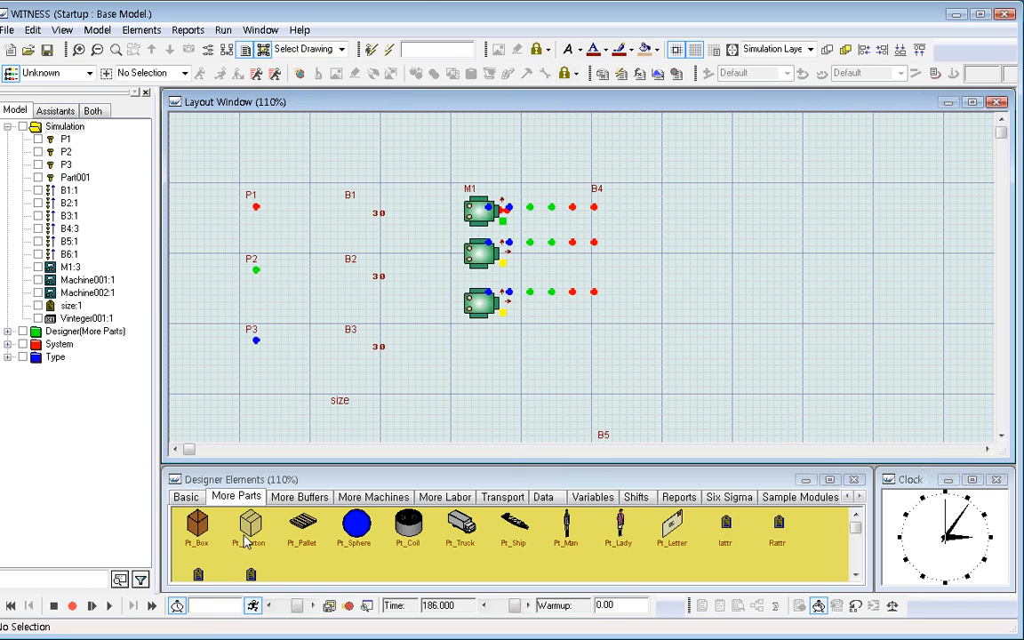
Step: Reset the model to time zero and set machine M1's quantity to 1
click(10, 607)
click(486, 257)
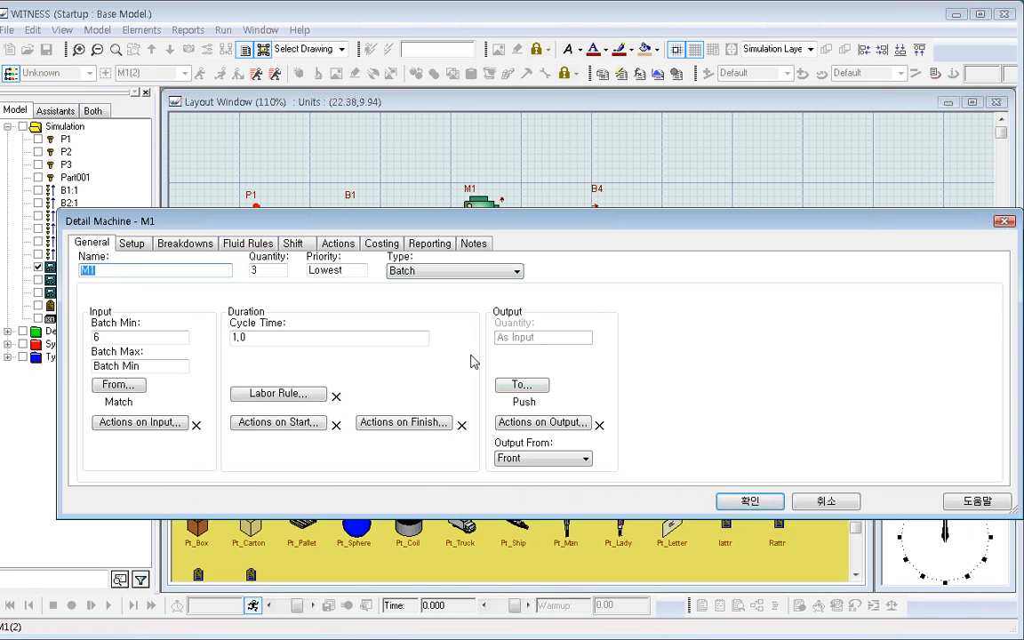
key(Tab)
text(1)
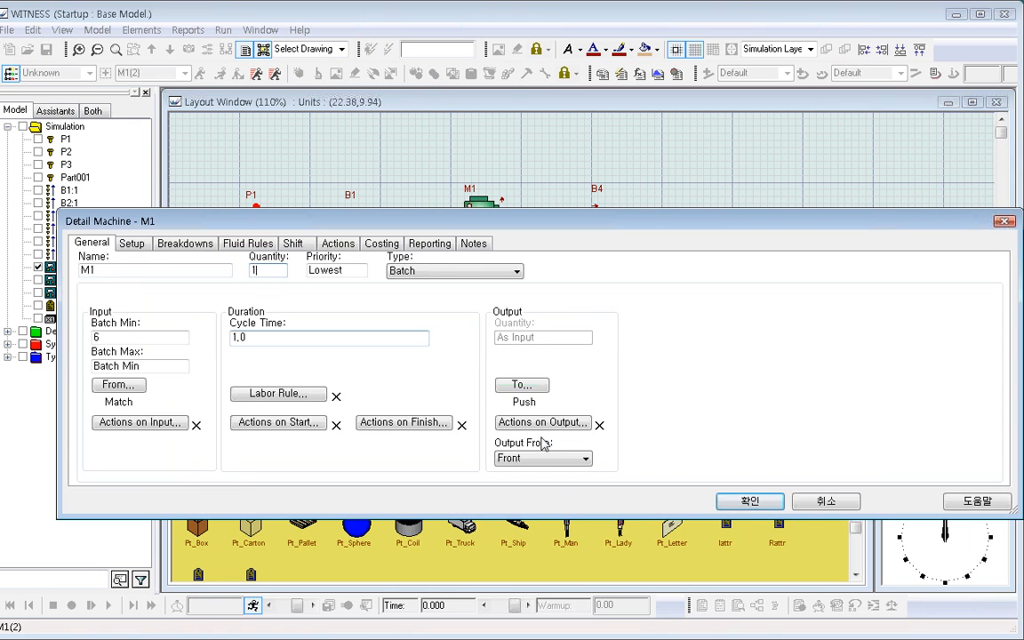
key(Return)
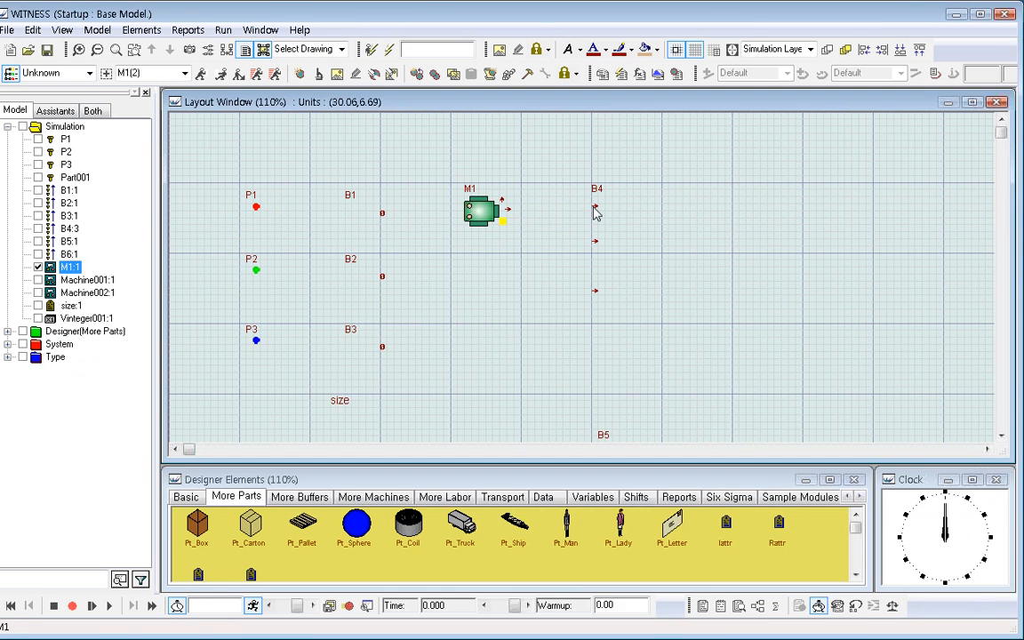
Step: Set buffer B4's quantity to 1
double_click(595, 206)
key(Tab)
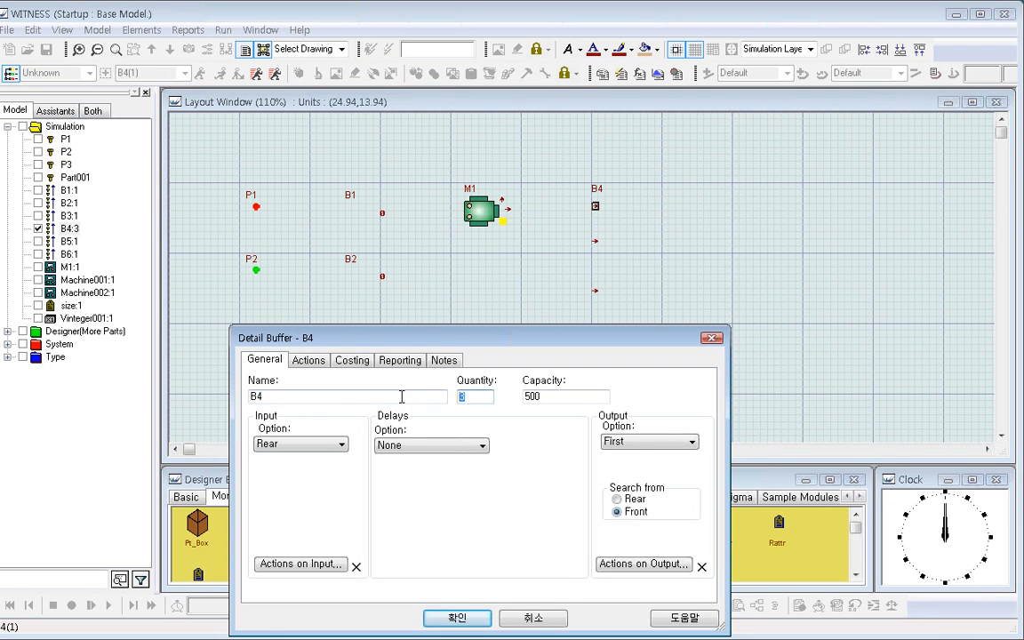
text(1)
click(456, 617)
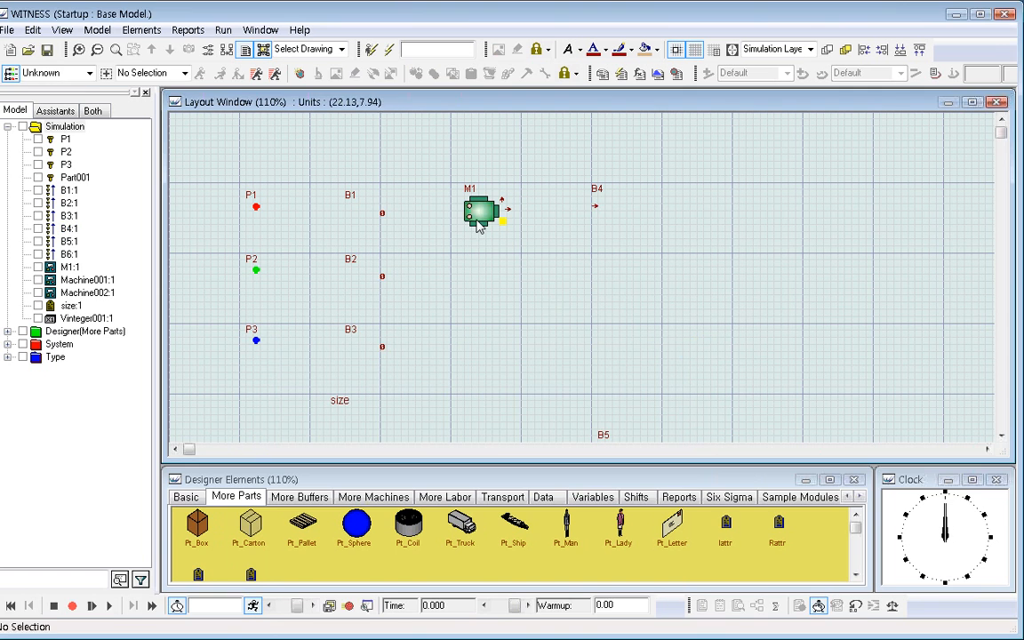
Step: Check the minimum batch size in M1's machine details and close them
double_click(480, 210)
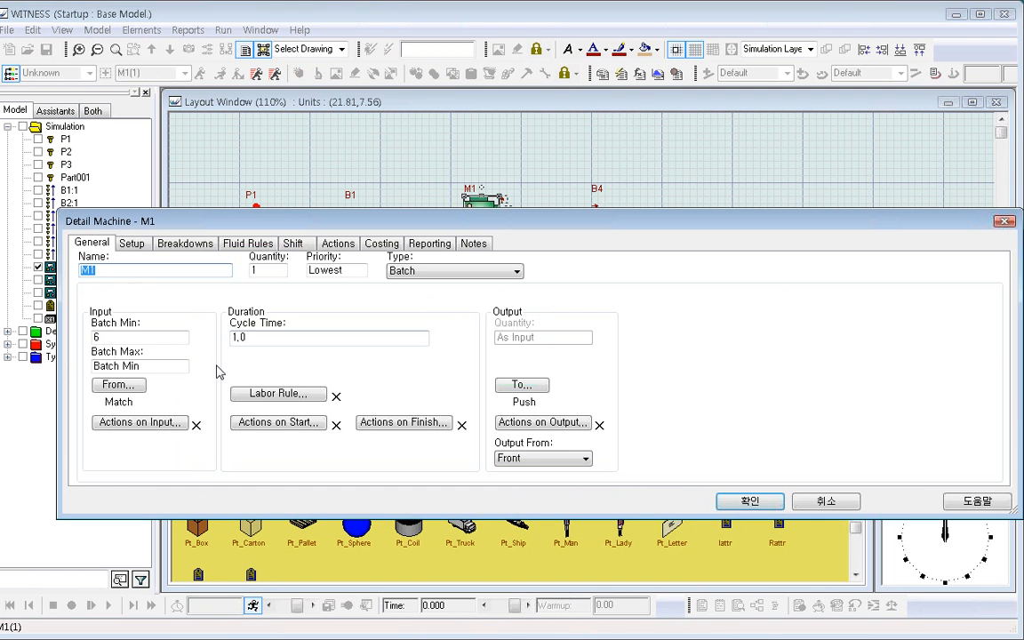
double_click(109, 340)
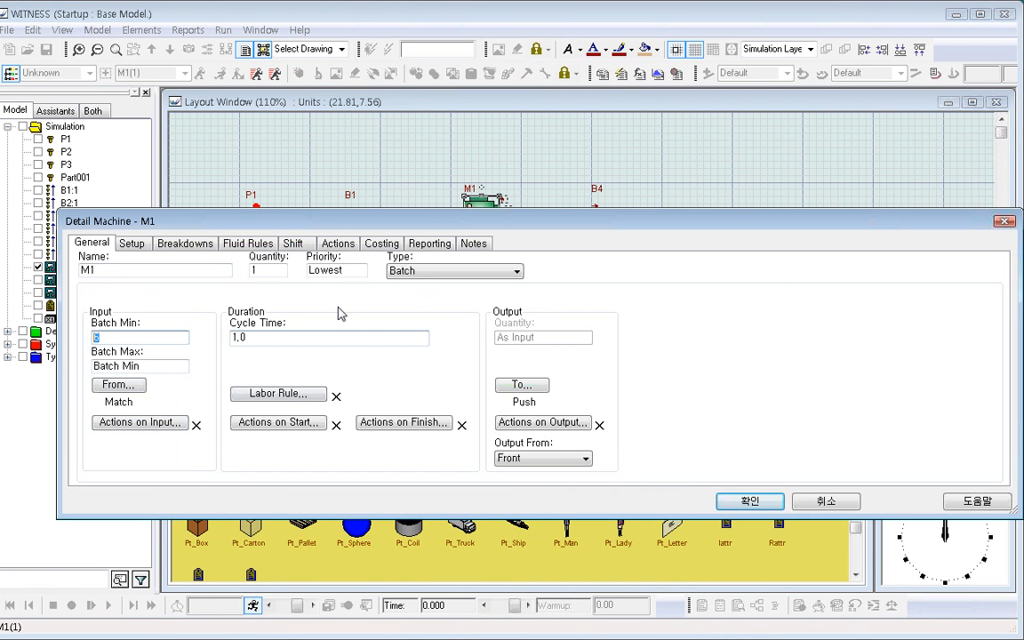
click(752, 501)
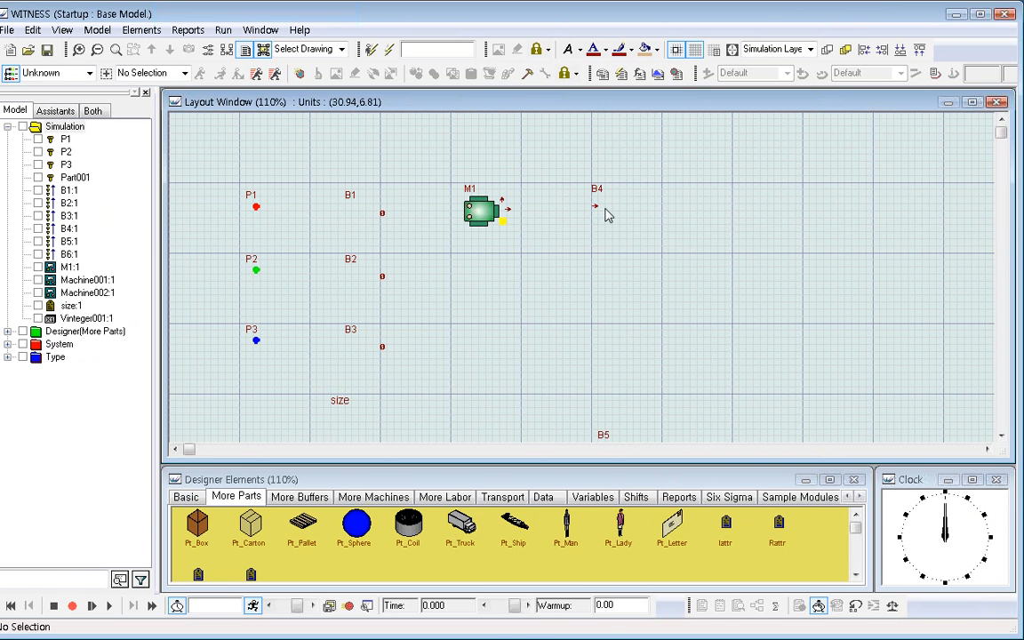
Step: Set buffer B4's quantity to 6
double_click(596, 189)
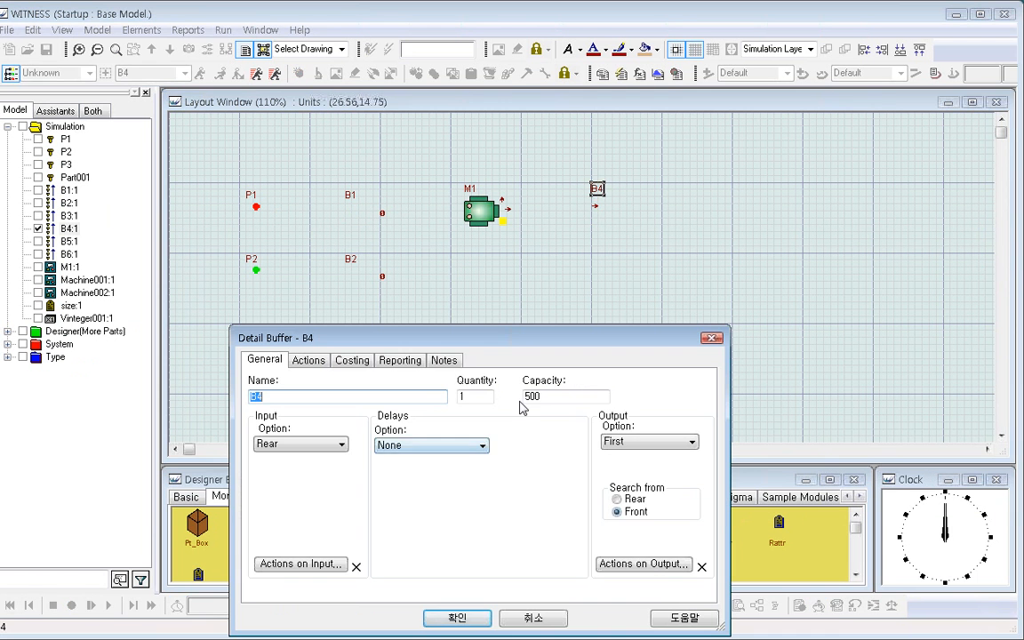
click(466, 397)
drag(466, 397, 421, 397)
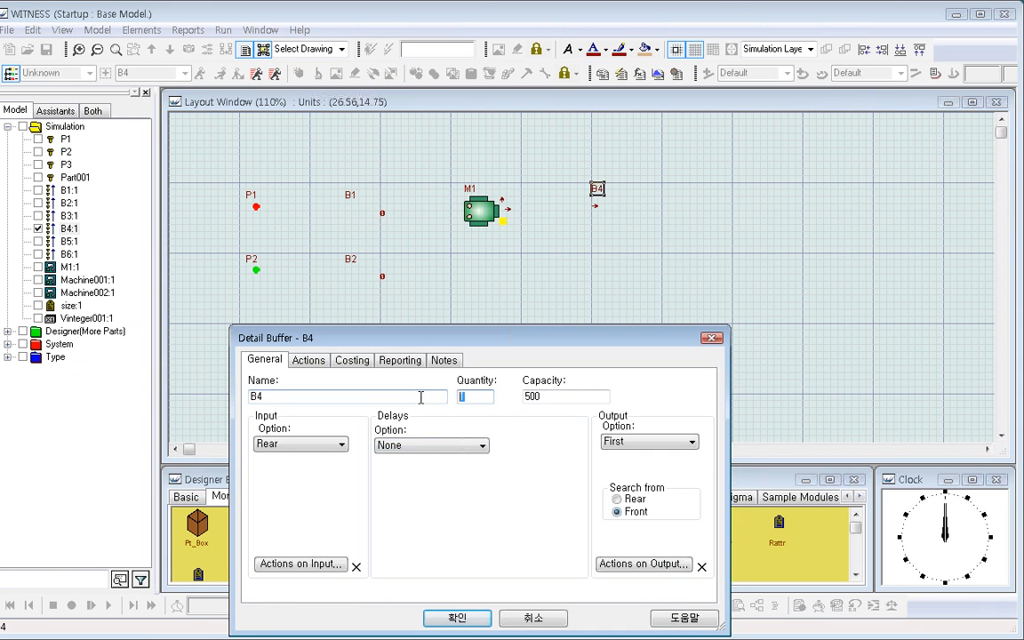
text(6)
click(457, 617)
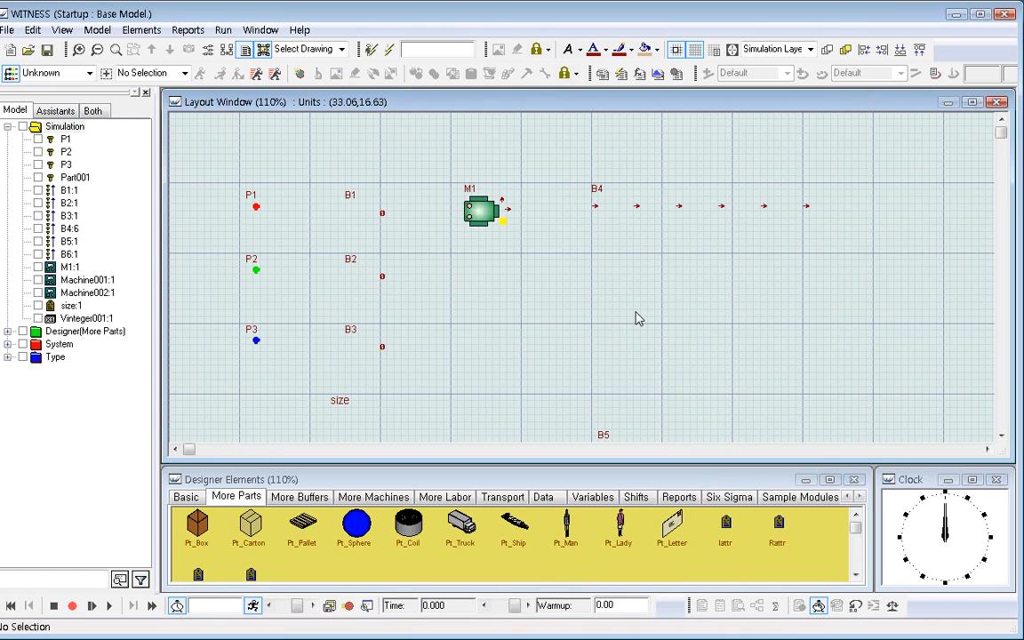
click(599, 207)
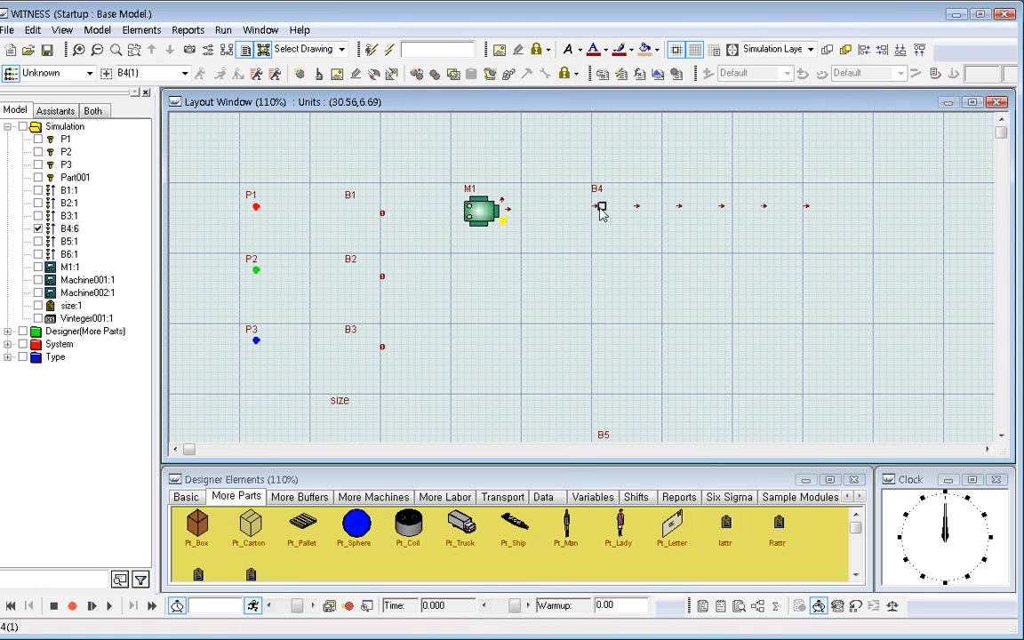
click(656, 276)
Step: Replace machine M1's whole output rule with "push to b4"
click(489, 220)
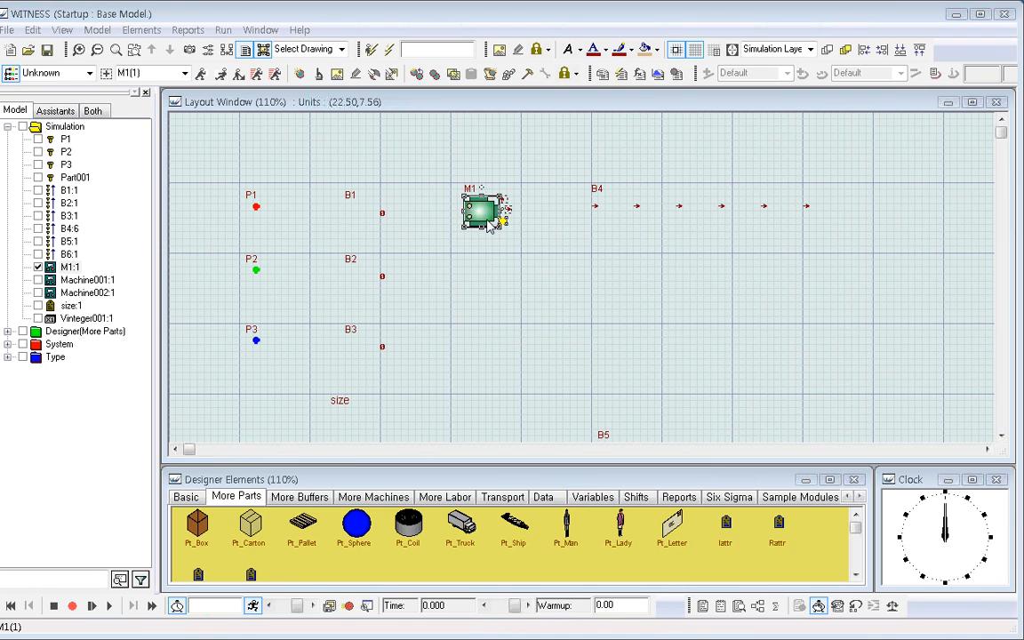
double_click(487, 218)
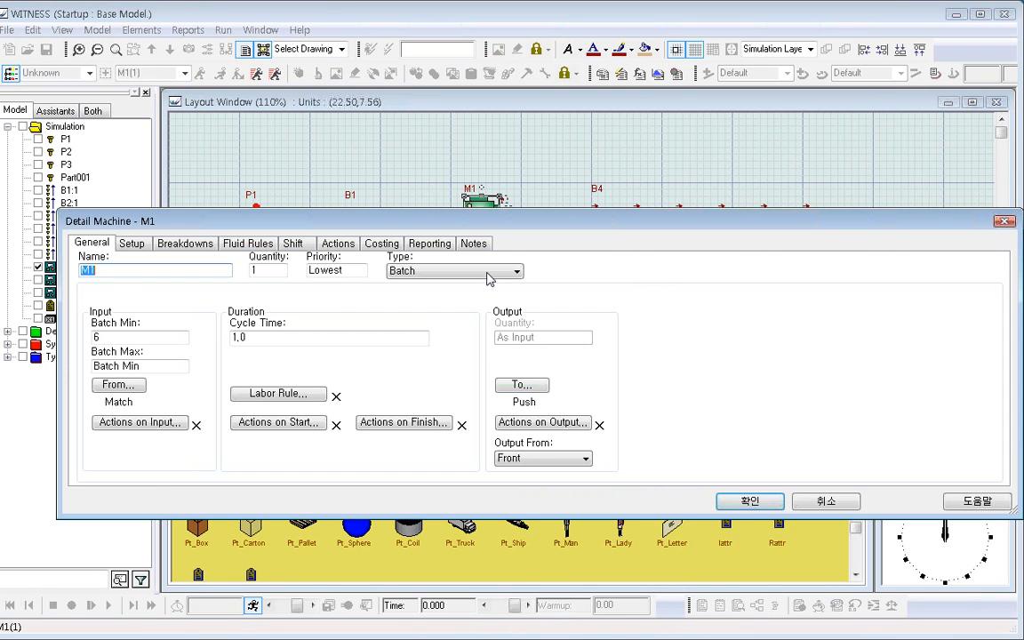
click(519, 385)
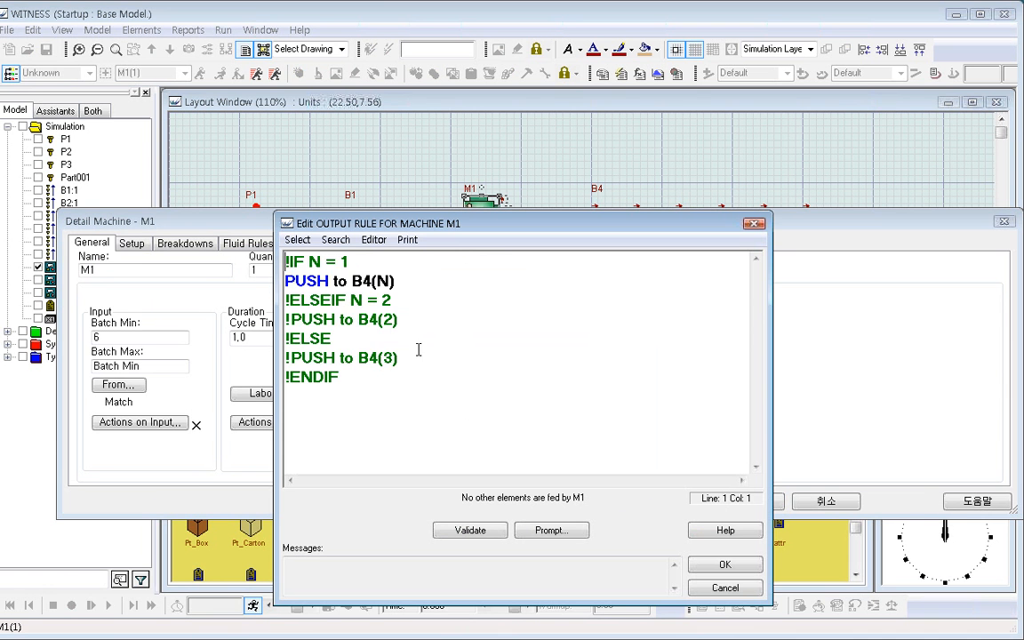
key(ctrl+a)
key(Delete)
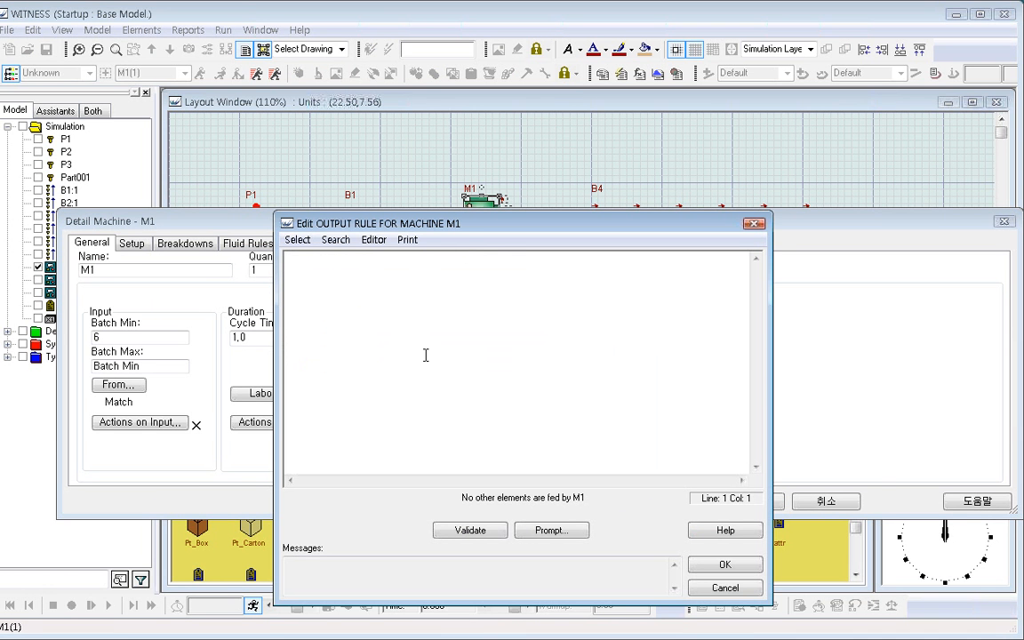
text(push to)
text(b4)
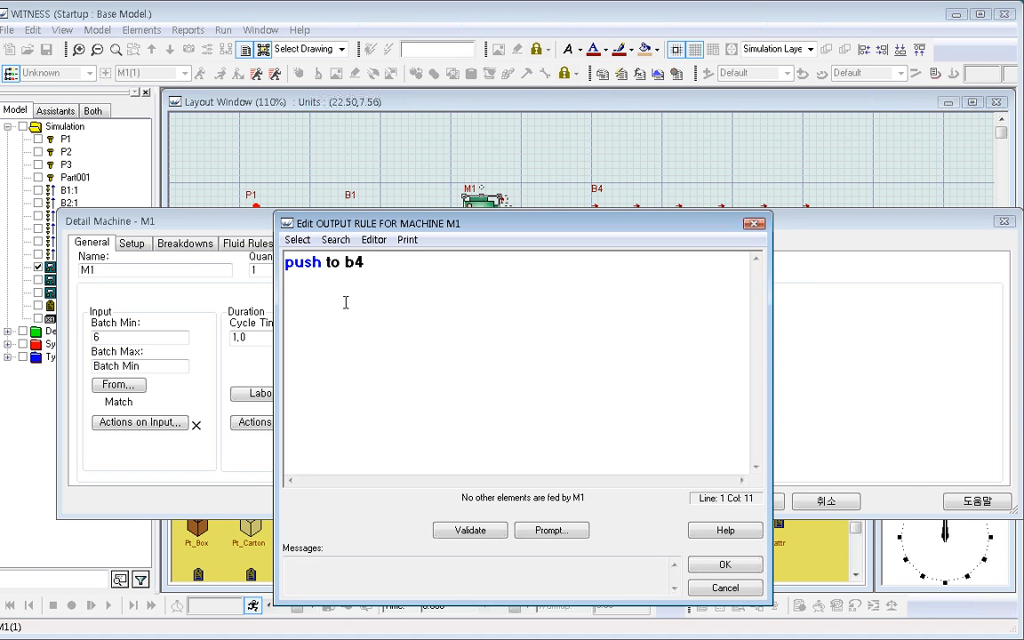
Step: Comment out the "push to b4" line in M1's output rule
drag(401, 268, 214, 265)
click(298, 240)
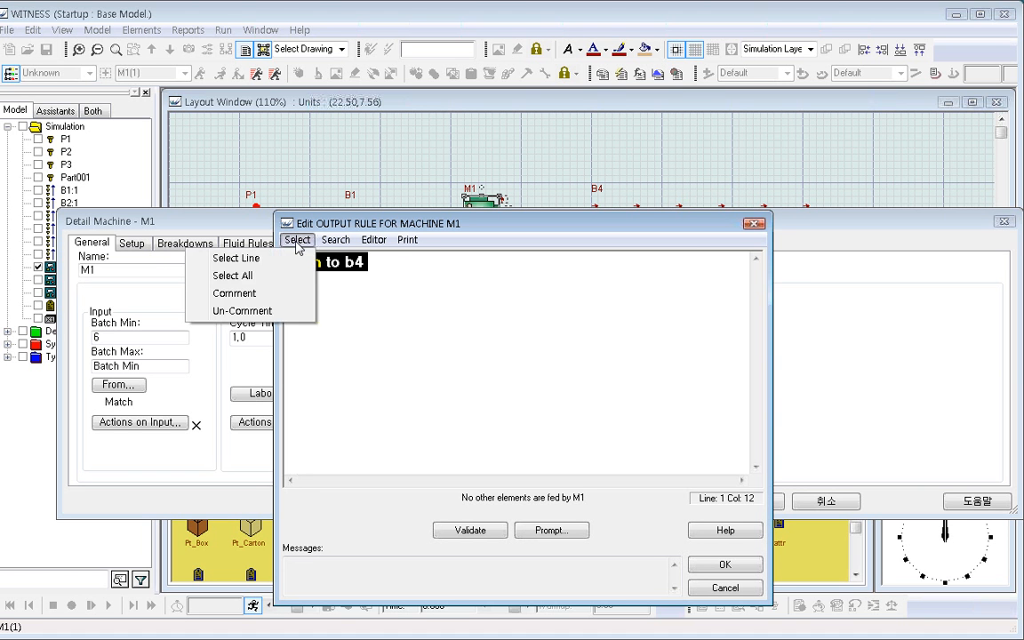
click(233, 291)
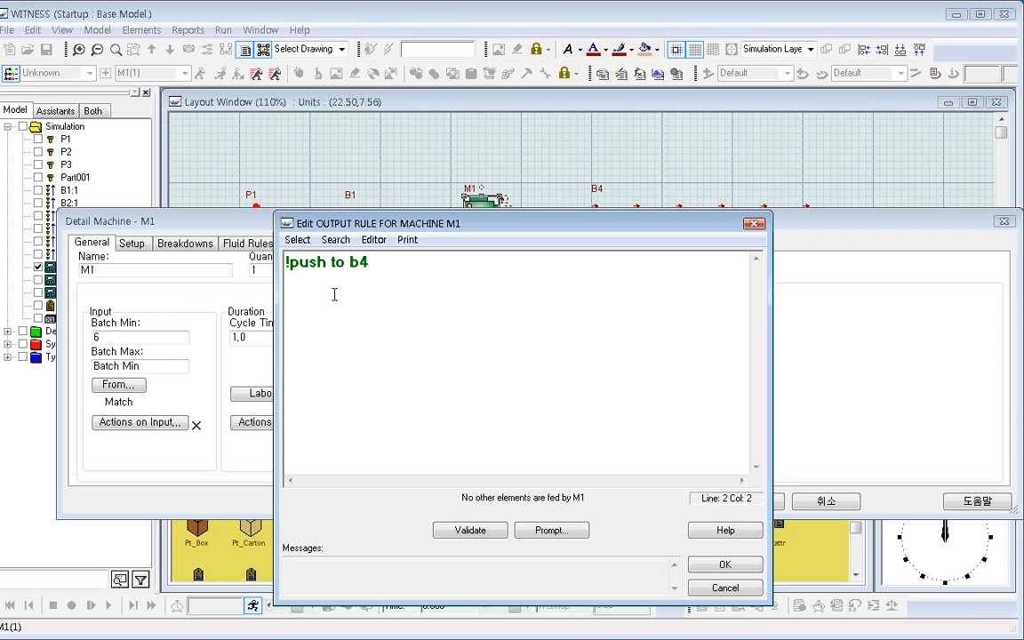
Step: Add an "if m = 1" condition with "push to b4(1)" below the commented line
text(if m = 1)
key(Return)
text(push to )
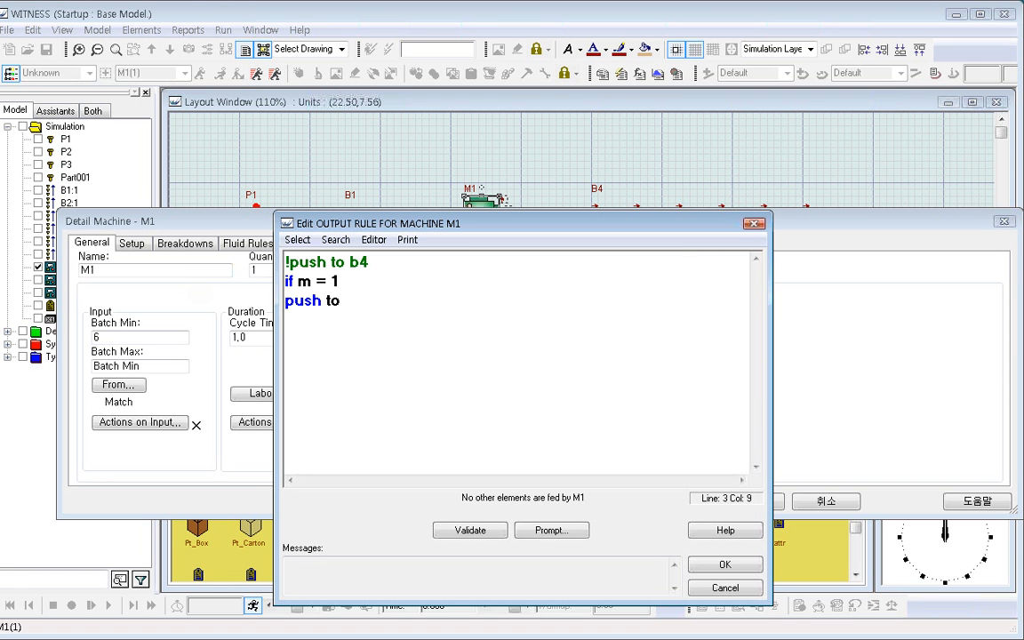
text(b4(1))
key(Return)
Step: Add an "elseif m= 2" branch with "push to b4(2)" to the output rule
text(elseif )
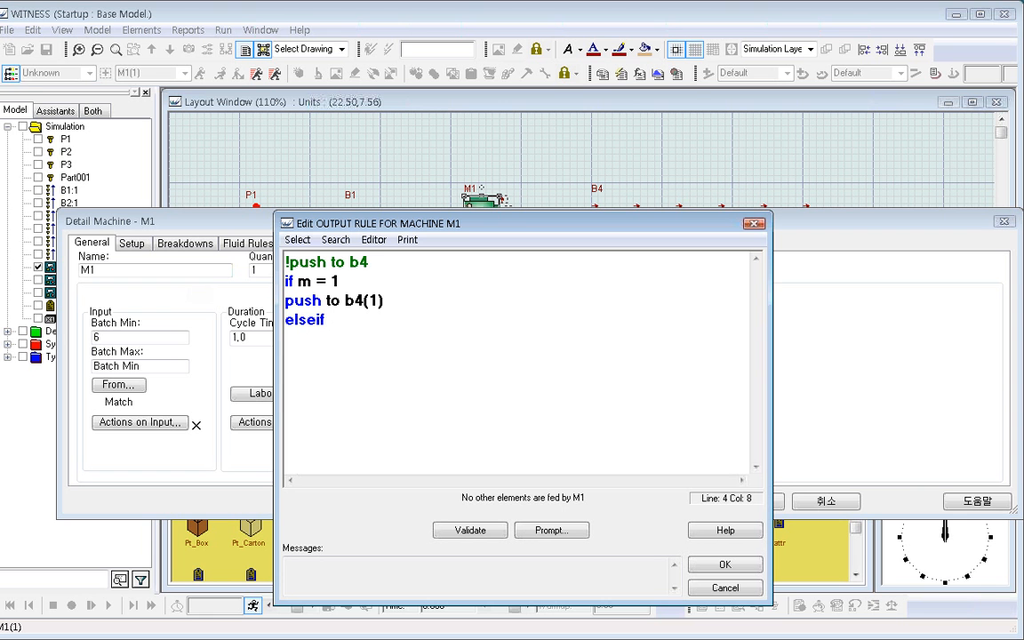
text(m= 2)
key(Return)
text(push to )
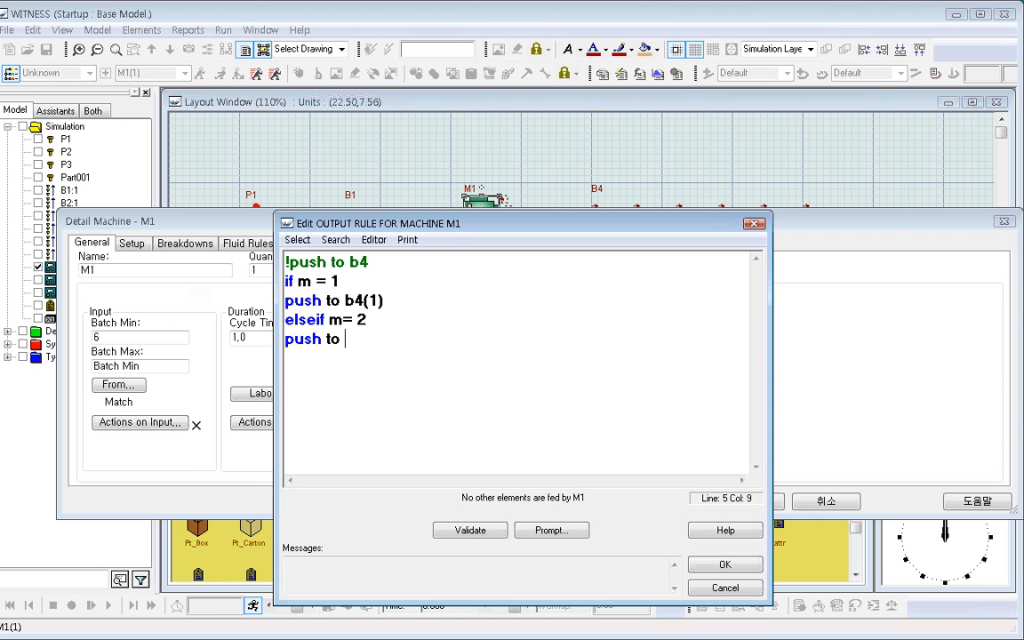
text(b4(2))
key(Return)
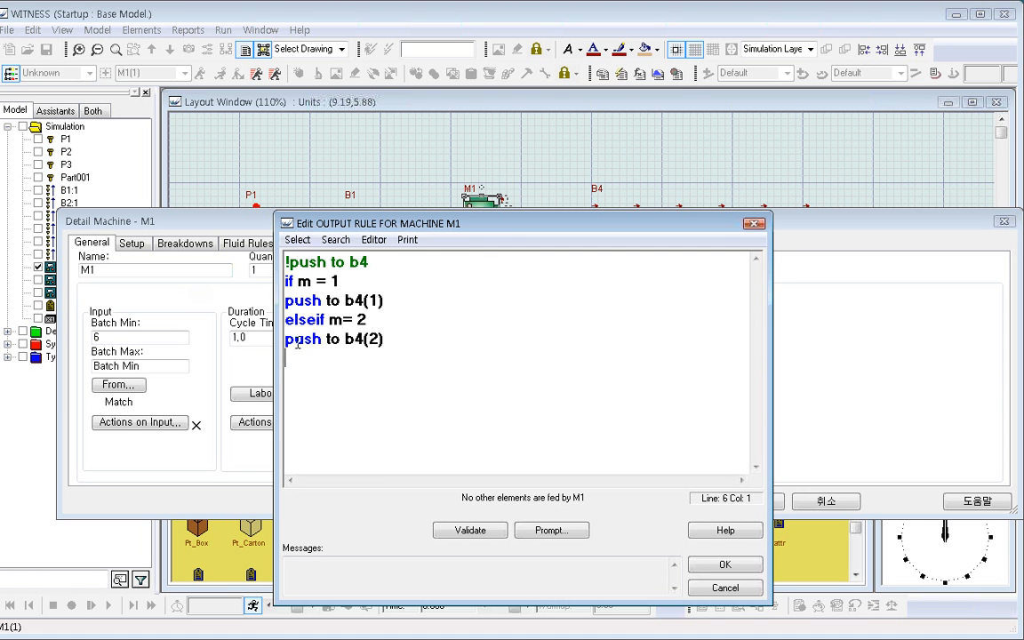
Step: Copy the two lines of the "elseif m= 2" branch and paste them directly below it
drag(393, 224, 393, 355)
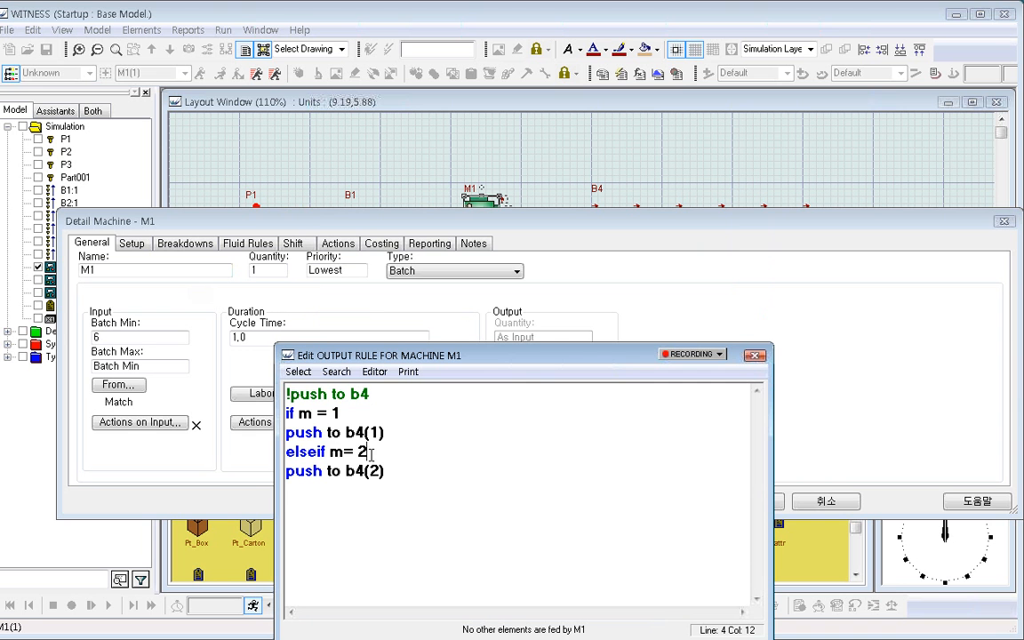
double_click(362, 452)
triple_click(362, 452)
click(405, 455)
drag(394, 476, 286, 451)
right_click(336, 461)
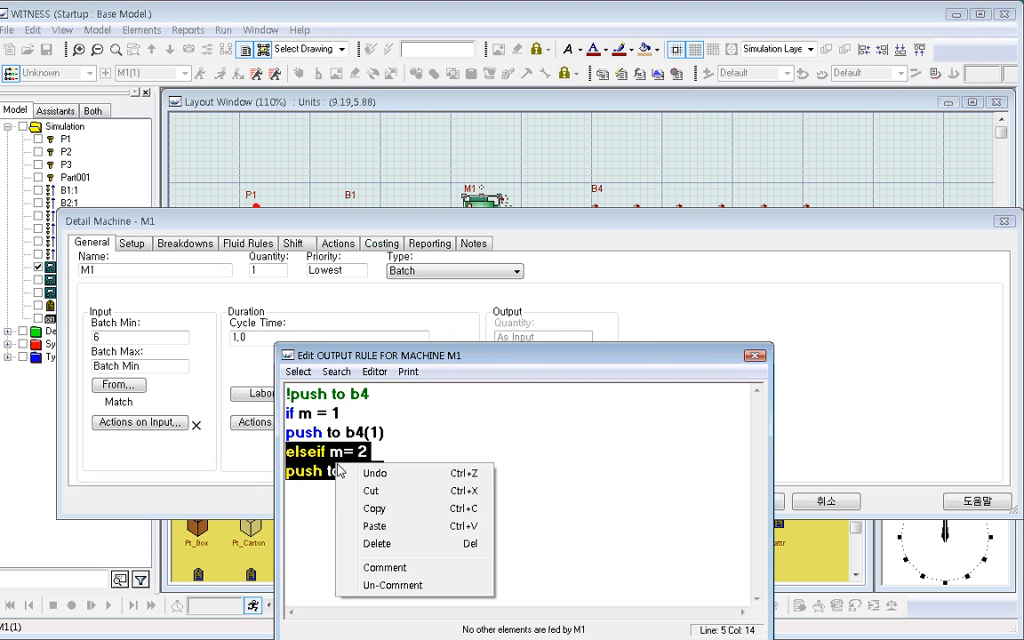
click(379, 508)
click(313, 498)
right_click(306, 495)
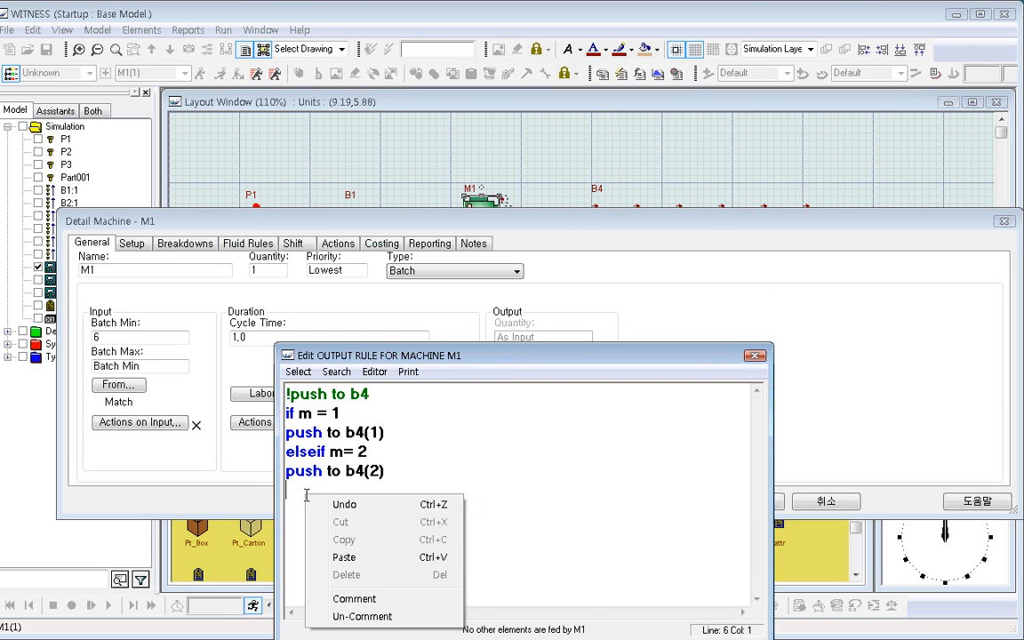
click(344, 556)
Step: Change the pasted branch to "elseif m= 3" with "push to b4(3)"
double_click(362, 490)
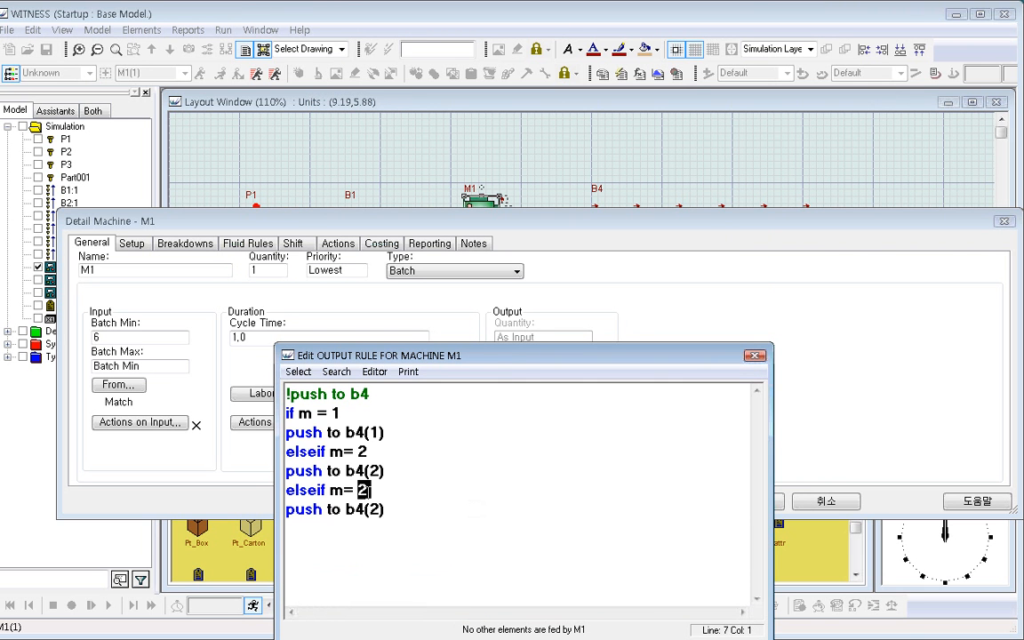
text(3)
double_click(373, 508)
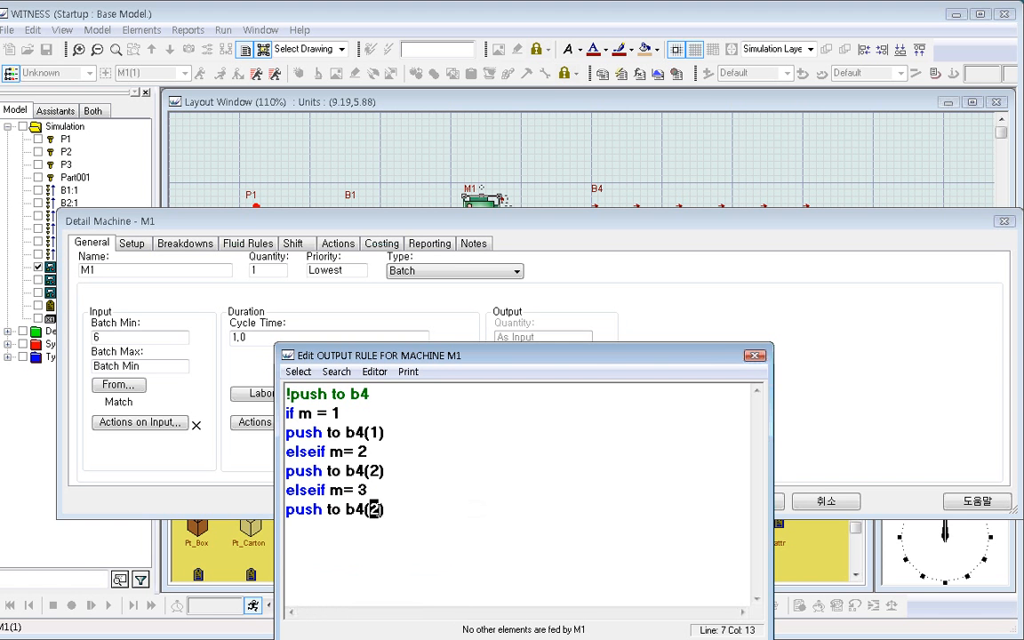
text(3)
Step: Paste another copy of the branch at the end and change it to "elseif m= 4" with "push to b4(4)"
click(304, 535)
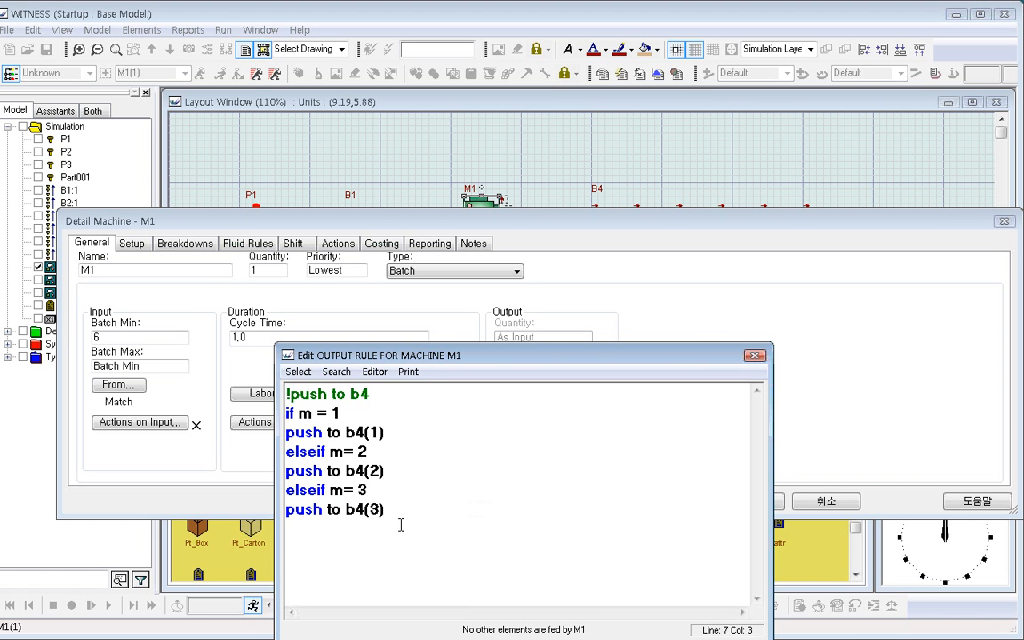
key(End)
click(374, 371)
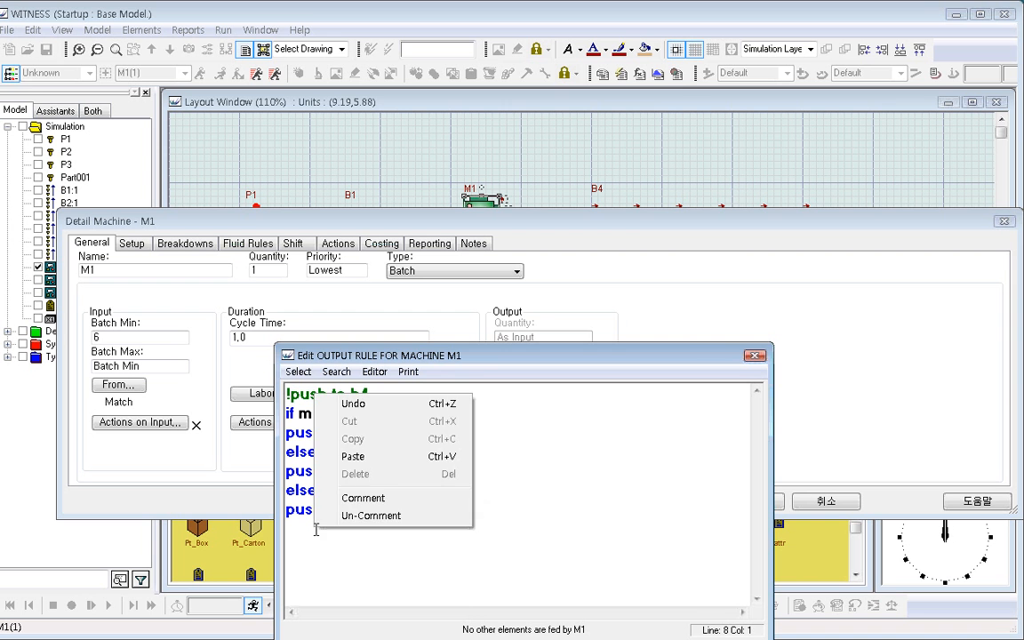
click(382, 455)
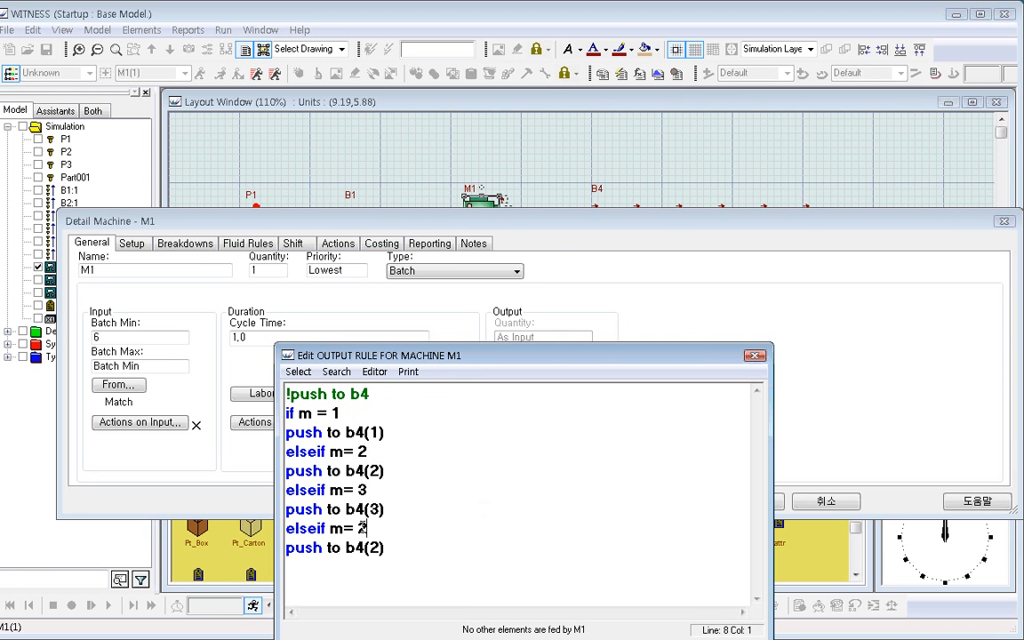
double_click(364, 528)
text(4)
double_click(374, 548)
text(4)
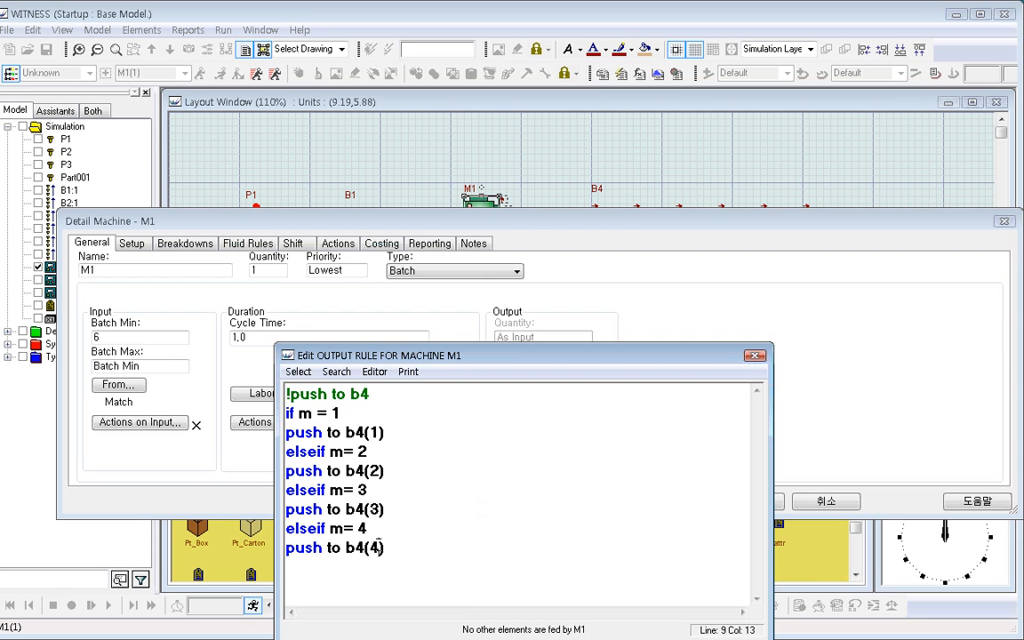
Step: Change the last branch of the rule to "elseif m= 5" with "push to b4(5)"
click(400, 550)
key(Return)
right_click(335, 566)
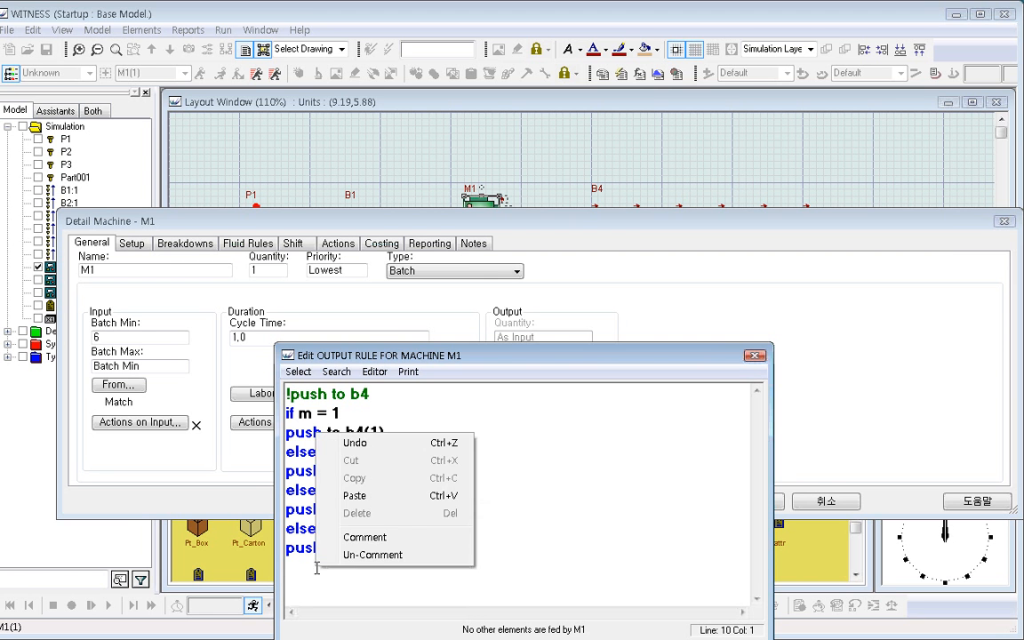
click(365, 536)
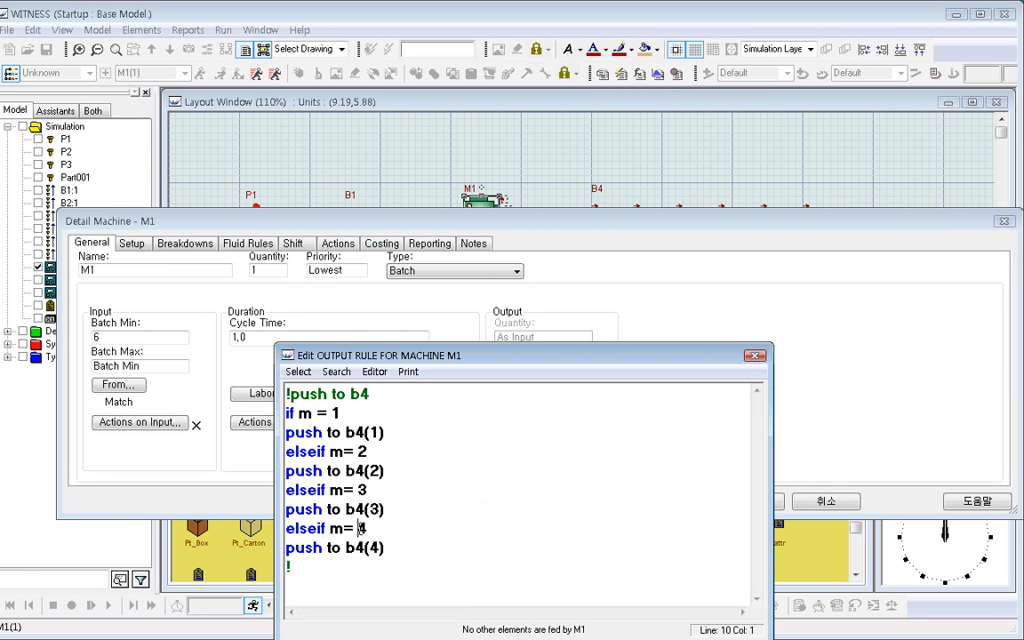
double_click(362, 528)
text(5)
double_click(378, 547)
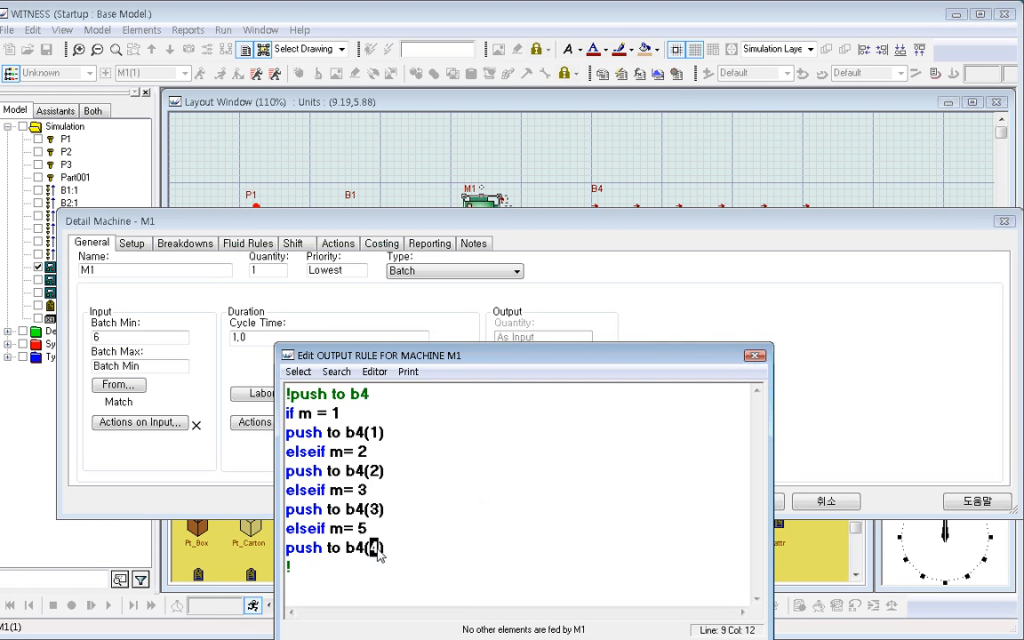
text(5)
Step: Finish the rule with an "else" branch containing "push to b4(6)" and a closing "endif"
click(394, 566)
drag(395, 566, 272, 566)
text(else)
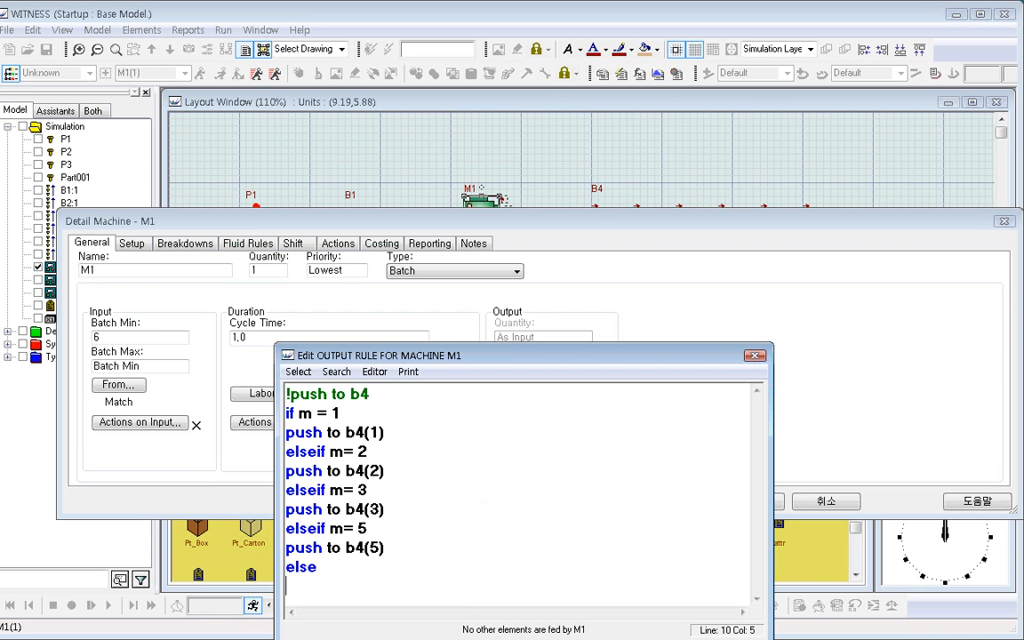
key(Return)
text(push to b)
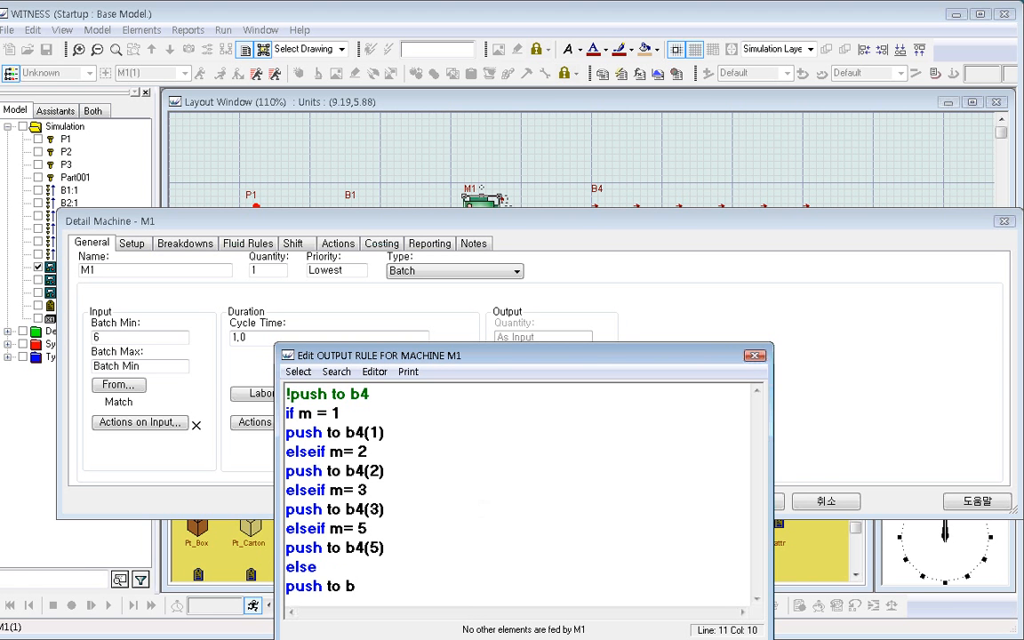
text(4(6))
key(Return)
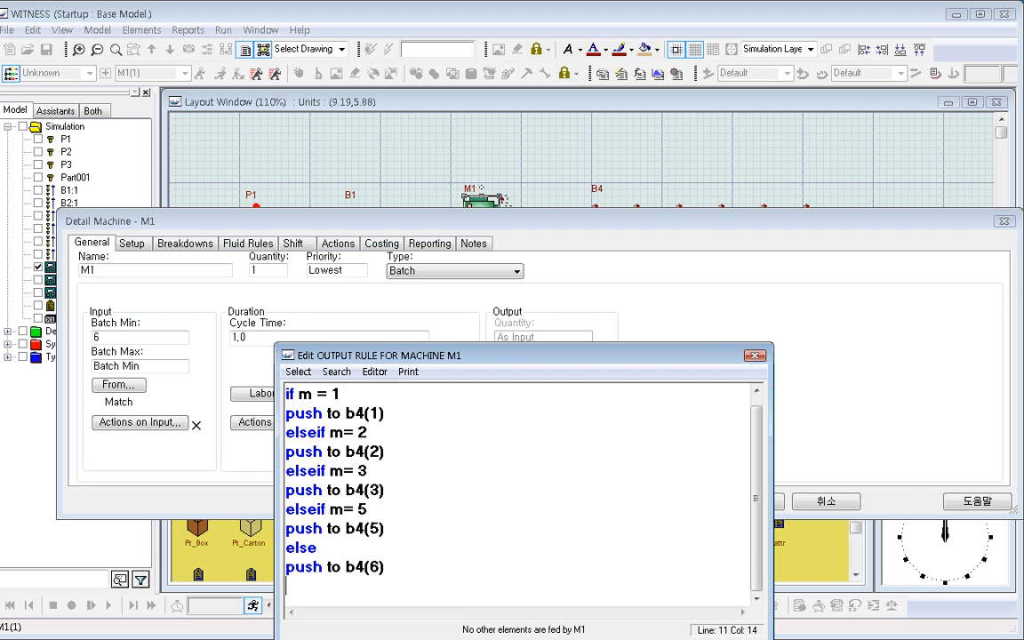
text(endif)
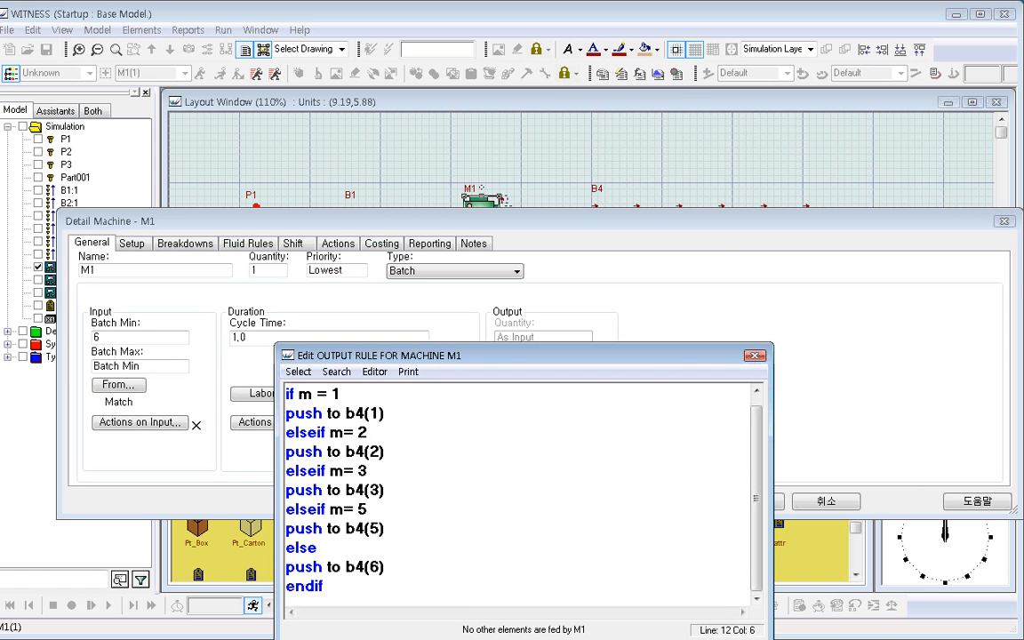
Step: Accept the new output rule and confirm M1's machine details
drag(471, 356, 468, 189)
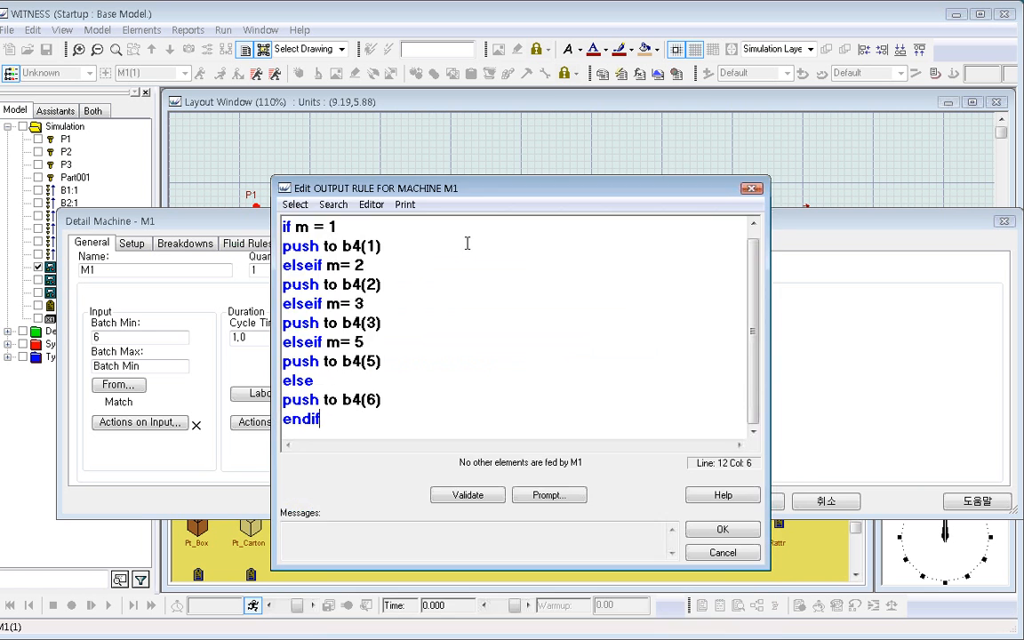
click(723, 529)
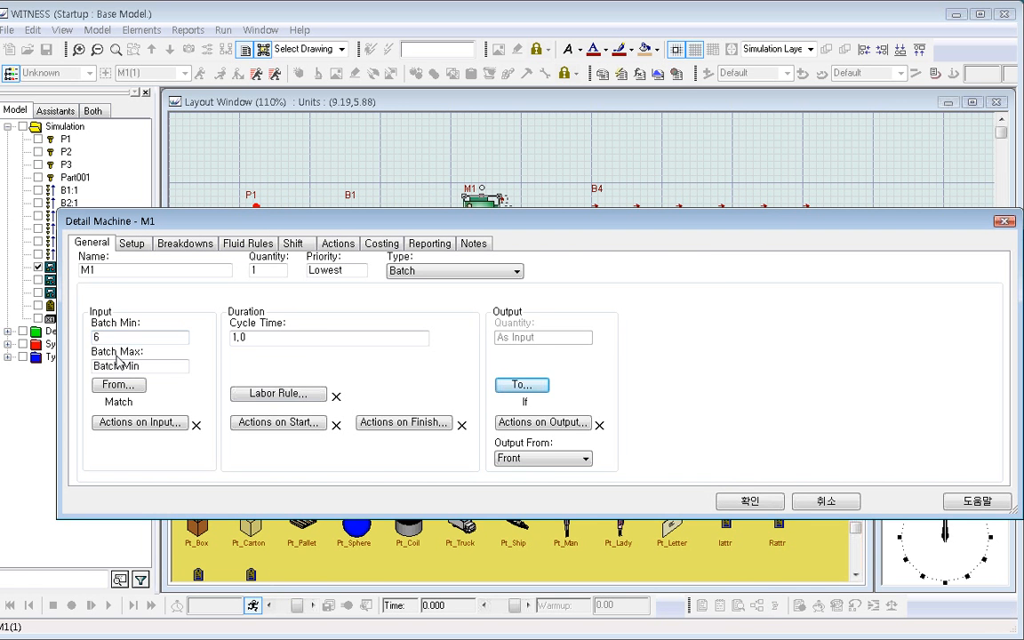
double_click(266, 336)
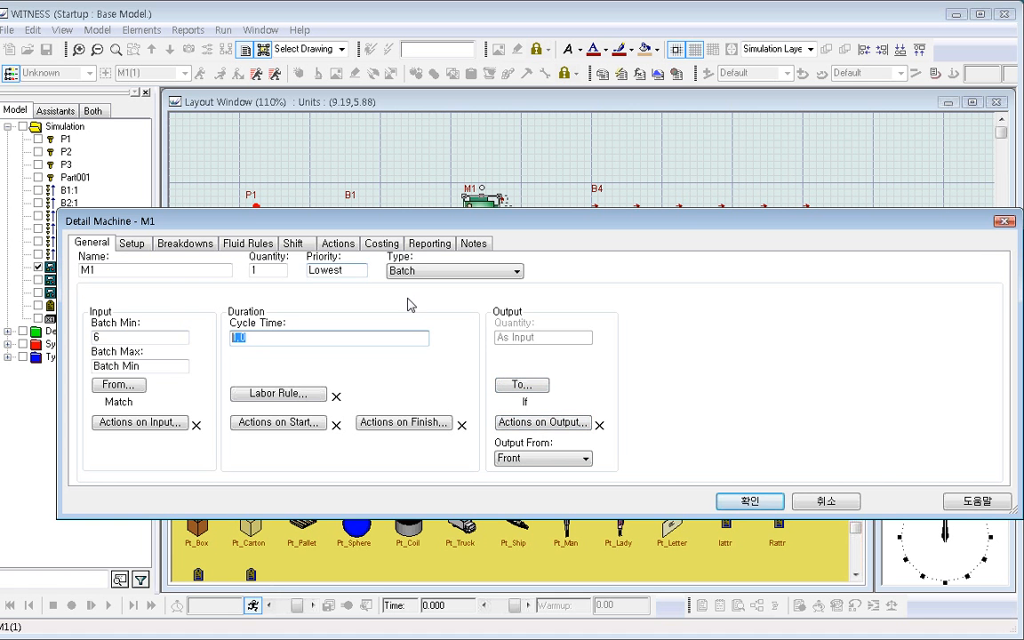
click(766, 500)
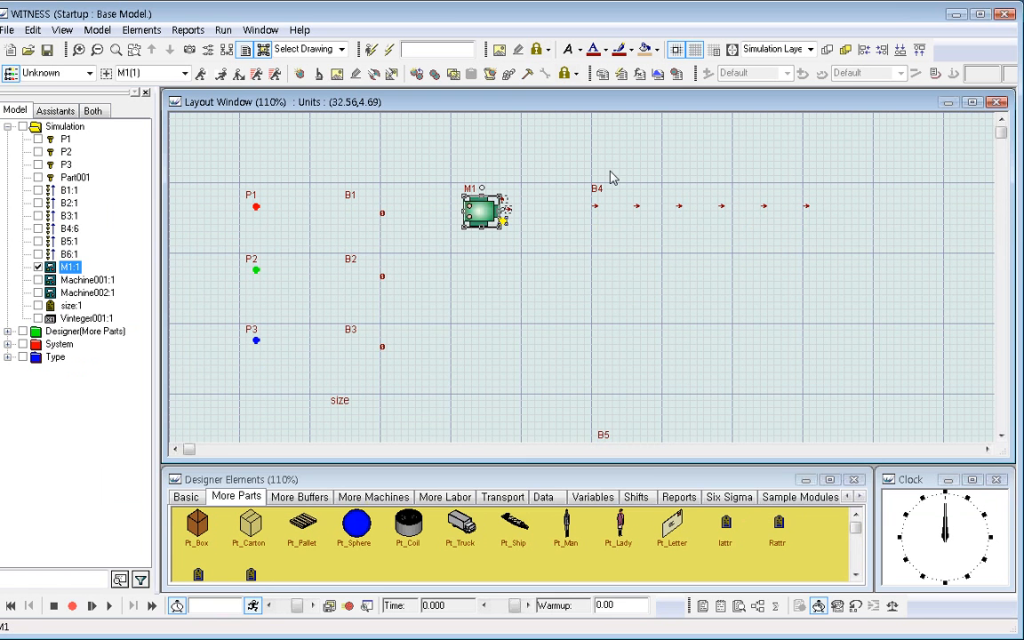
Step: Run the simulation to about time 76 and stop it
click(697, 224)
click(111, 605)
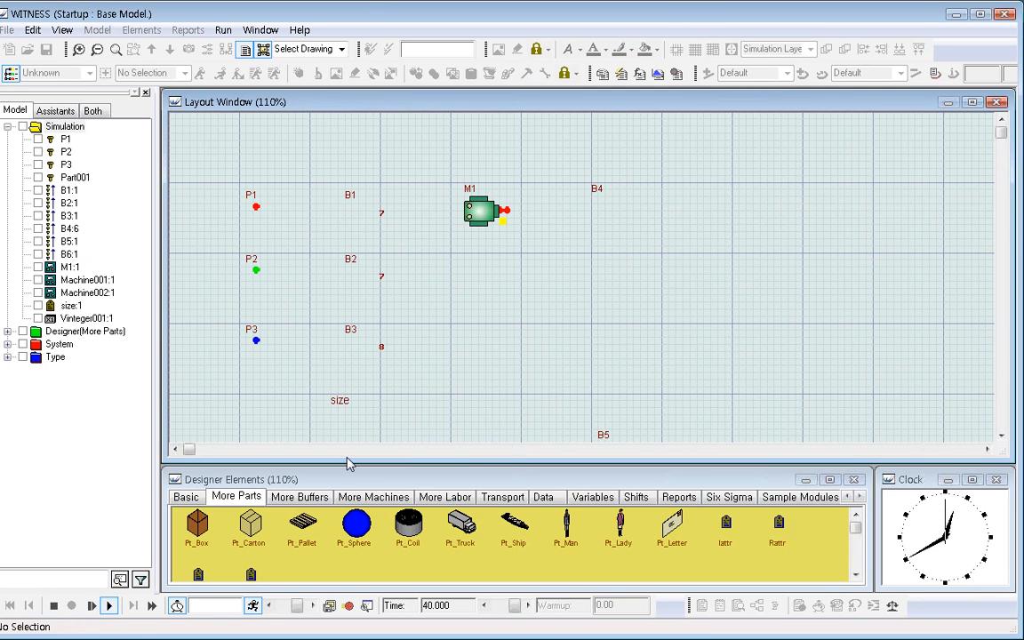
click(53, 606)
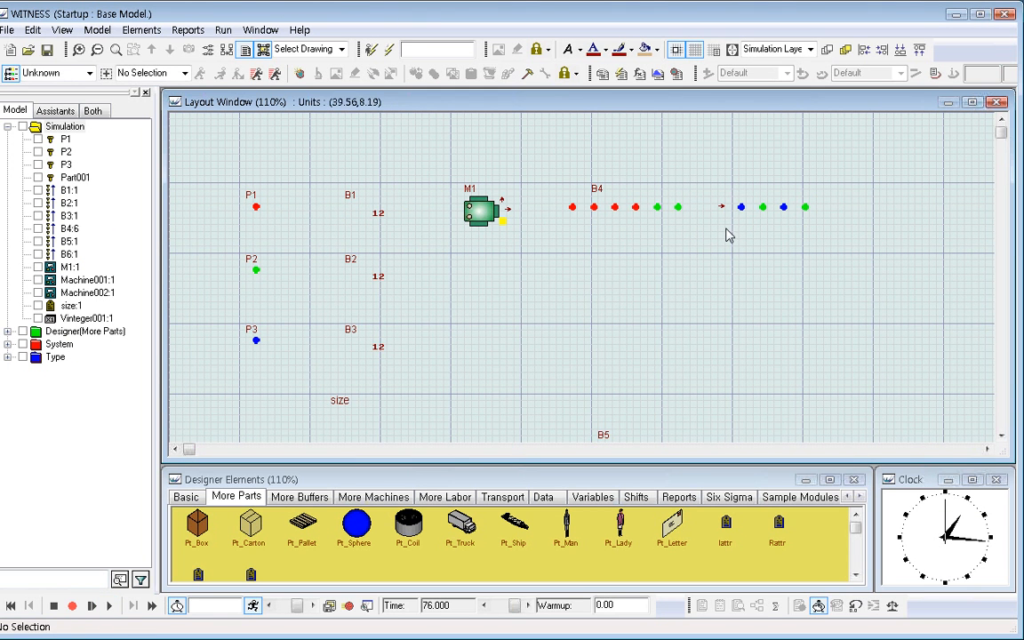
Step: In M1's output rule, comment out the whole conditional block from "IF M = 1" through "ENDIF"
click(494, 218)
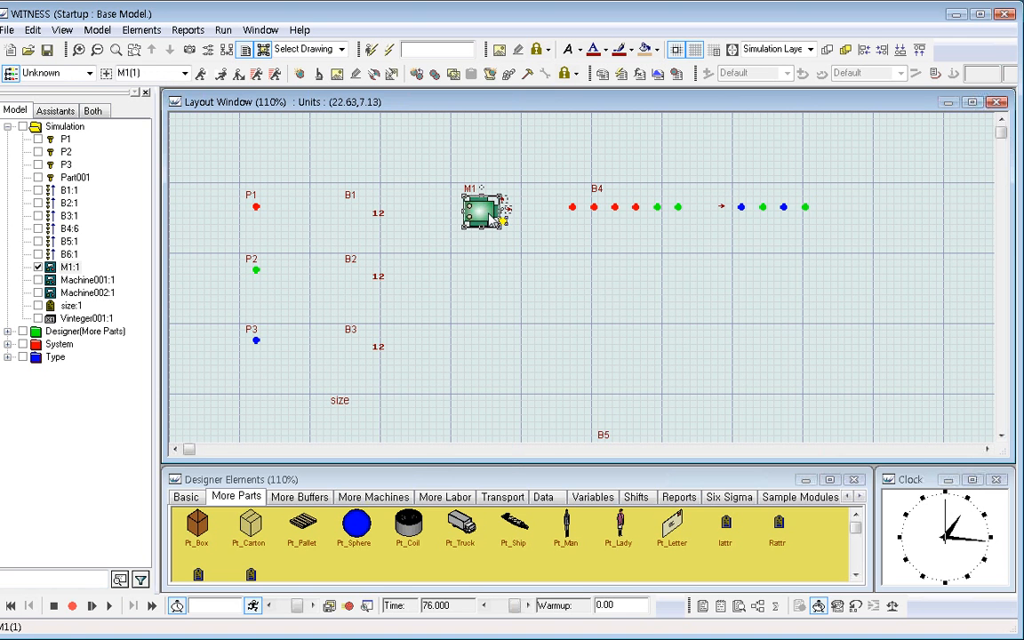
double_click(493, 218)
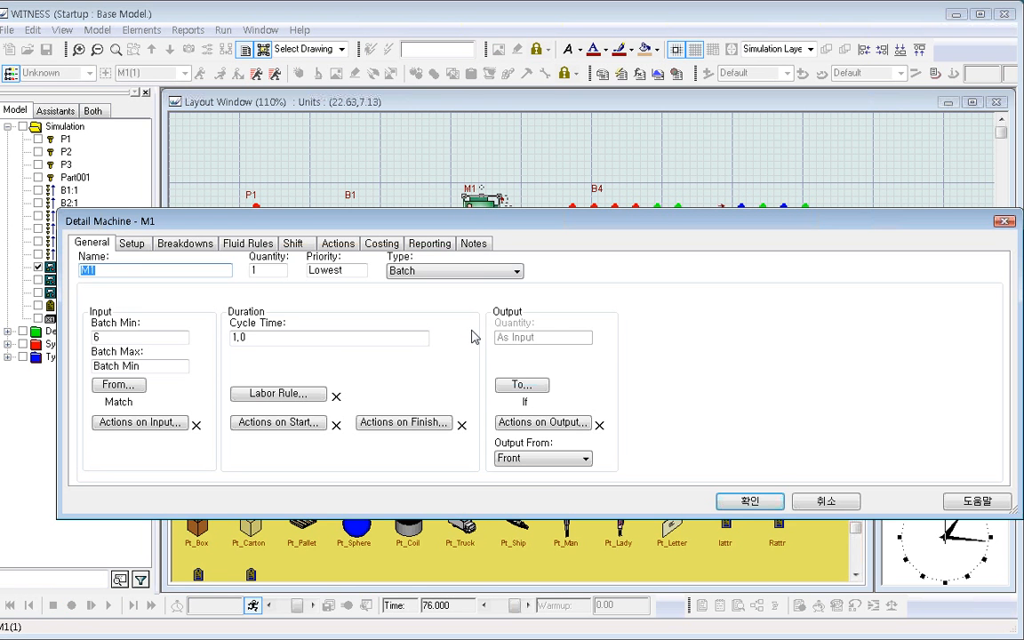
click(522, 384)
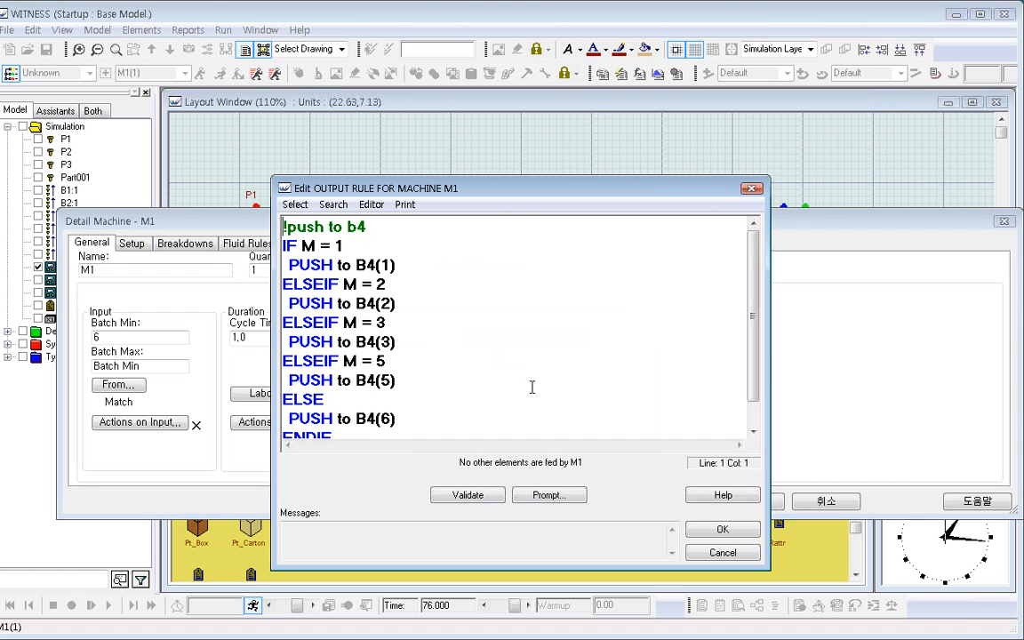
click(521, 402)
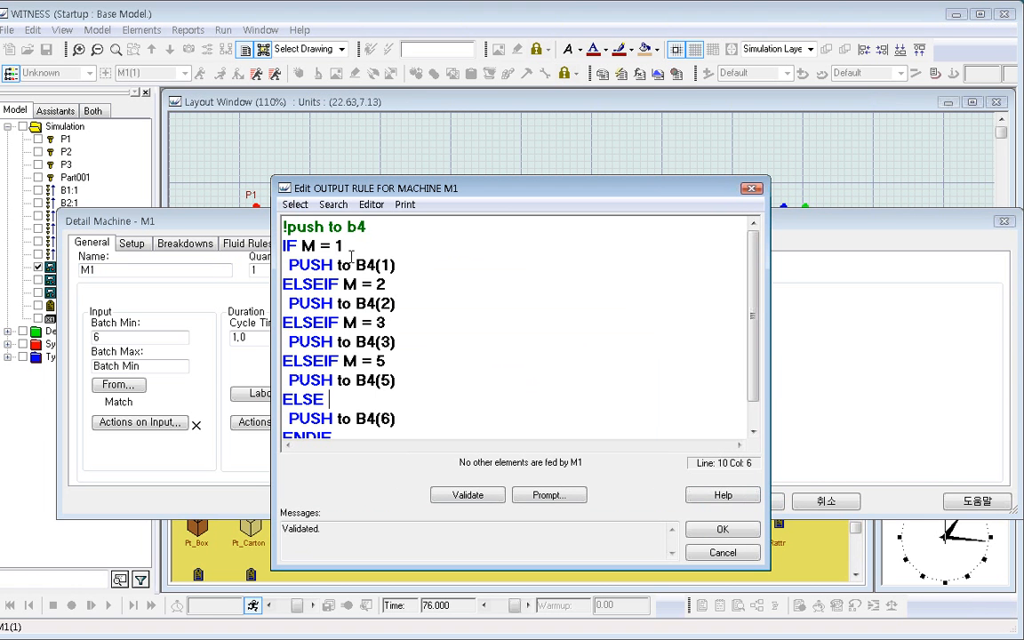
drag(299, 246, 428, 408)
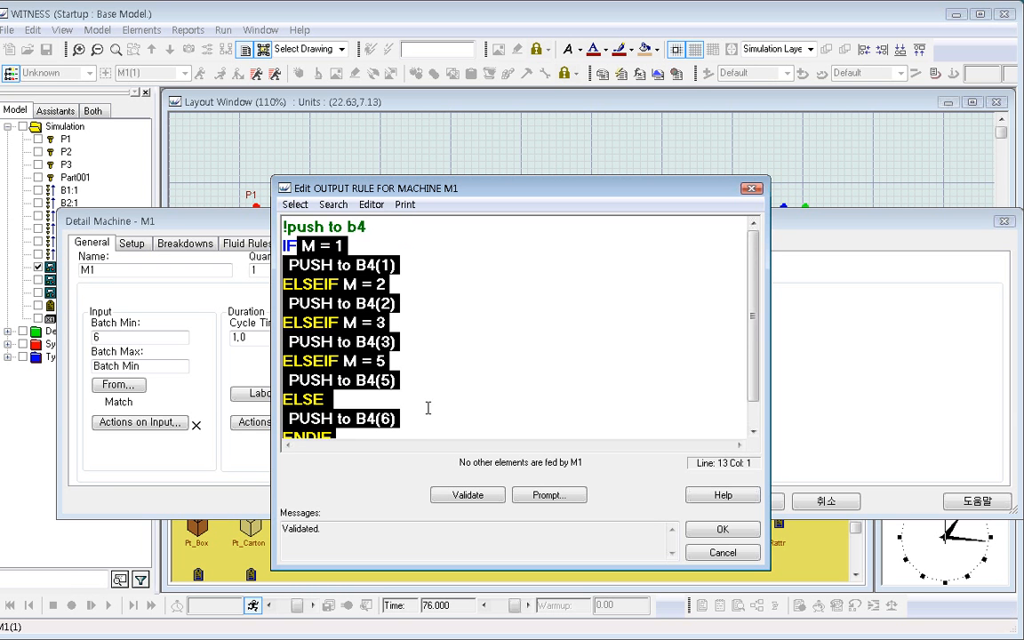
click(427, 410)
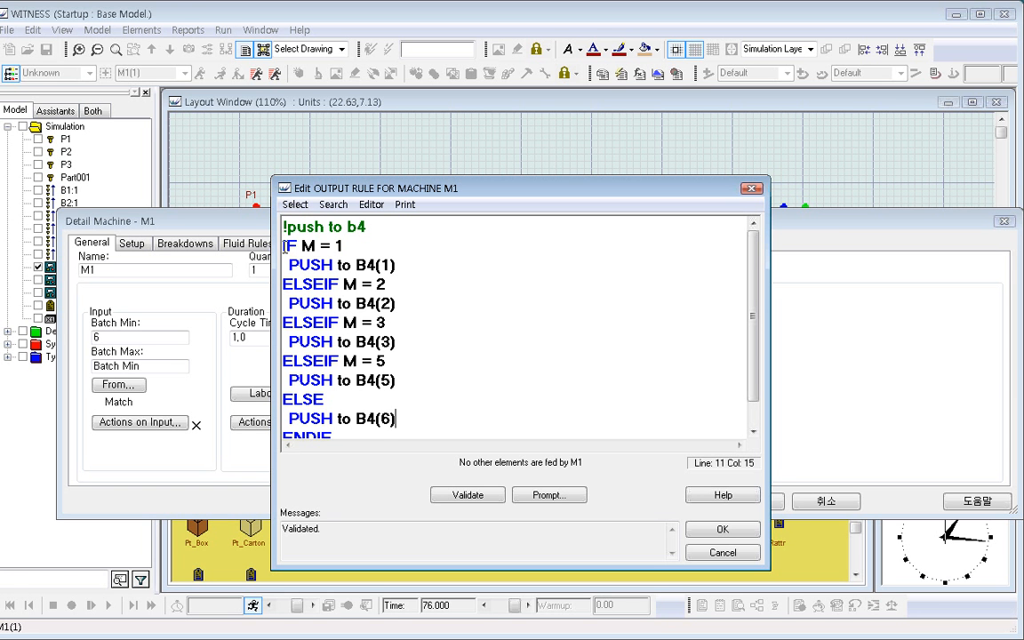
drag(281, 246, 485, 487)
click(295, 204)
click(258, 259)
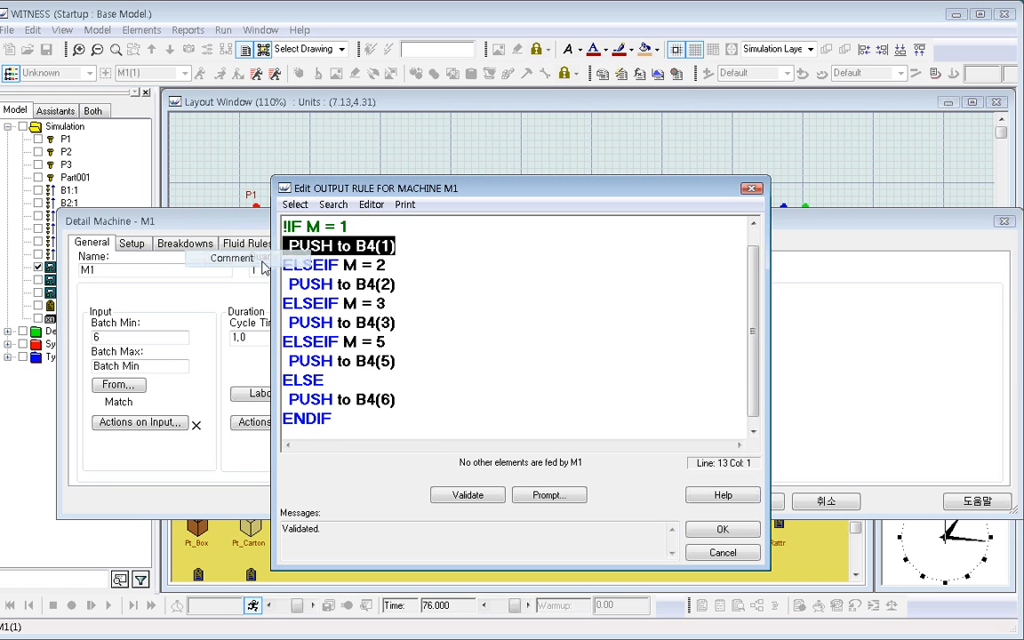
click(455, 317)
scroll(447, 368, up, 1)
Step: Replace the rule's first commented line with "push to b4(m)", then accept the rule and M1's machine details
click(392, 224)
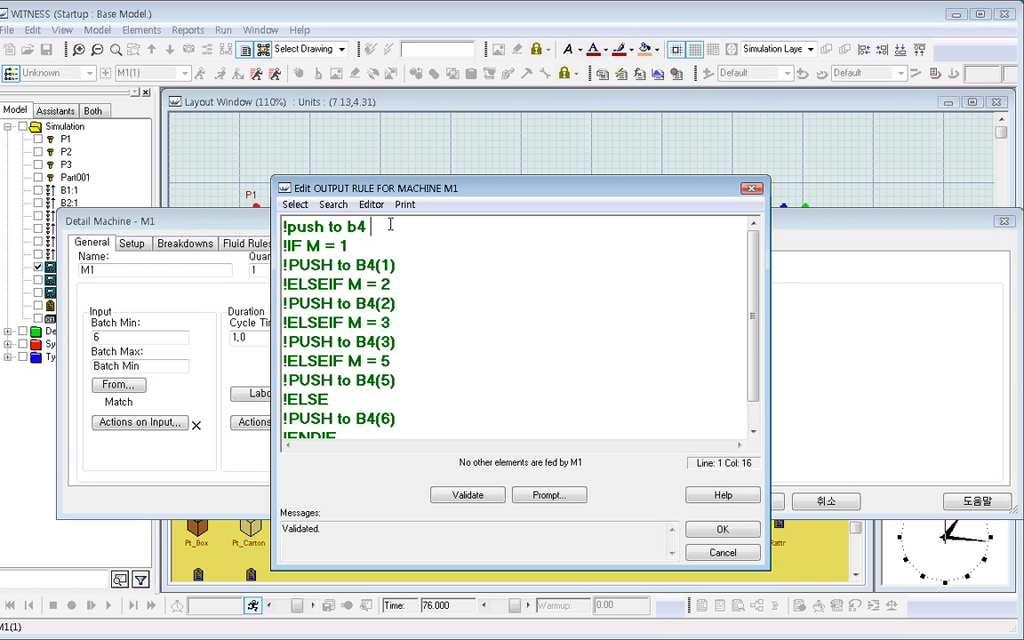
drag(391, 224, 229, 221)
text(push )
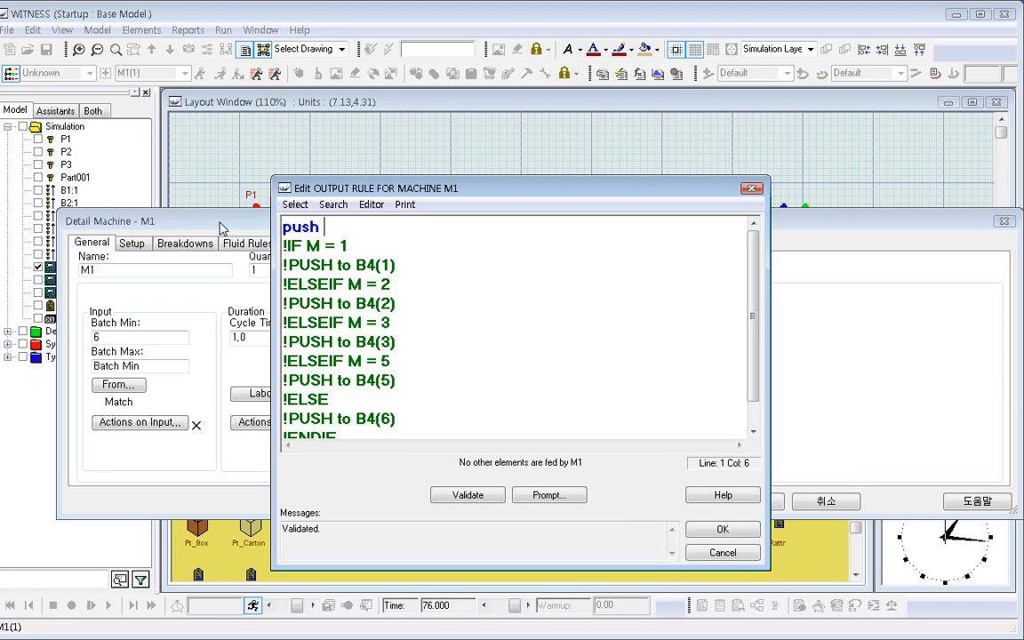
text(to b4)
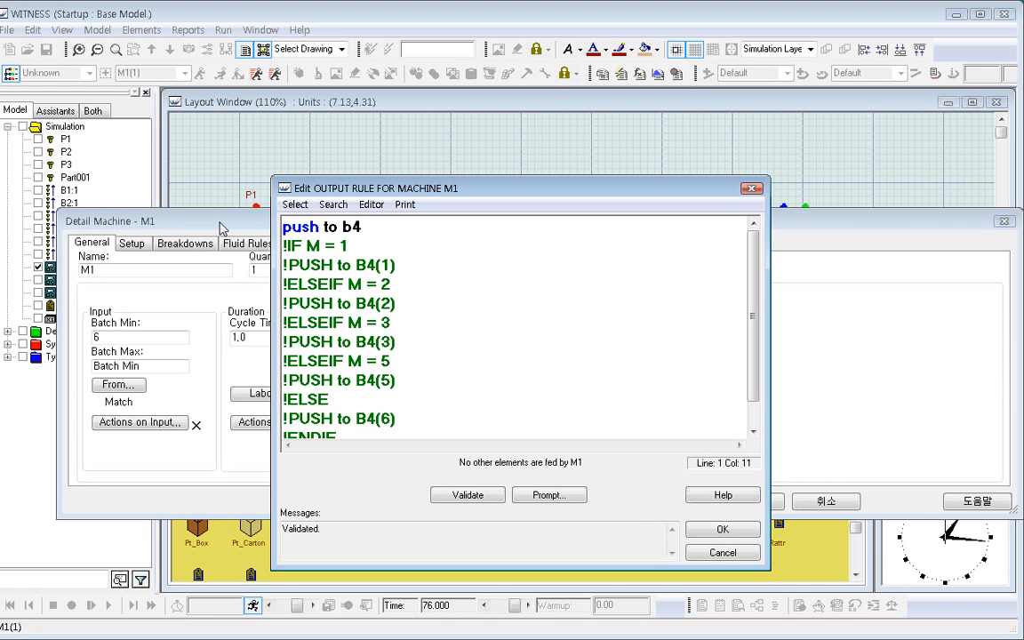
text((m))
drag(366, 228, 374, 229)
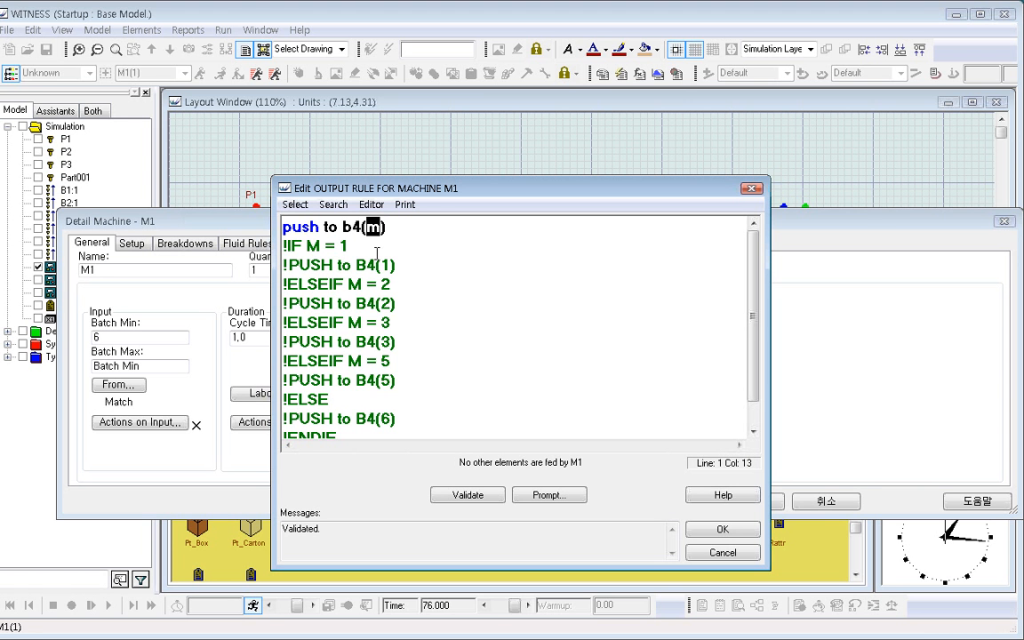
click(375, 228)
drag(386, 228, 240, 233)
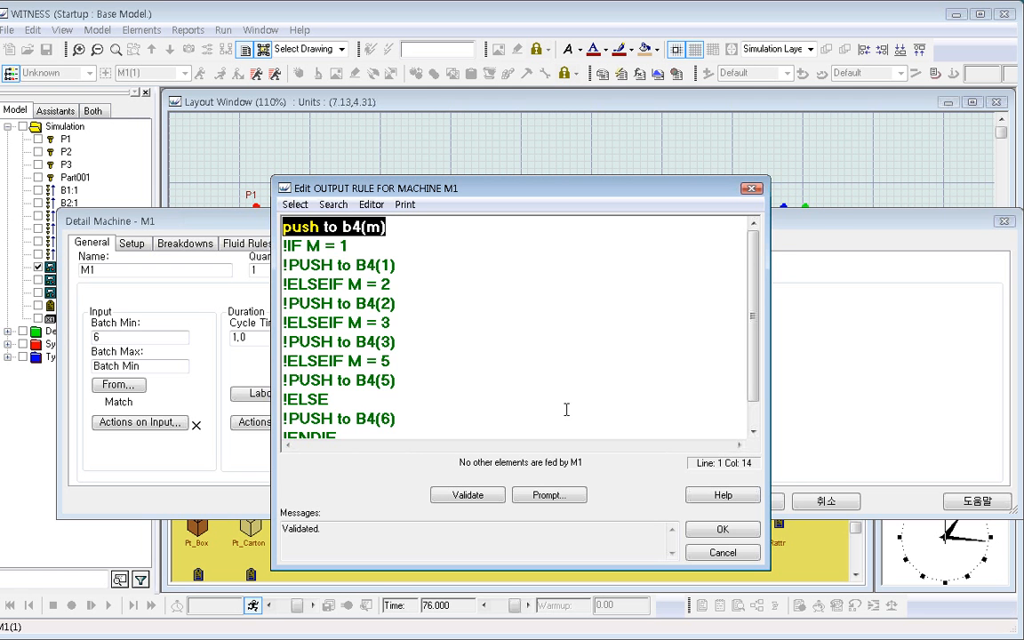
click(722, 530)
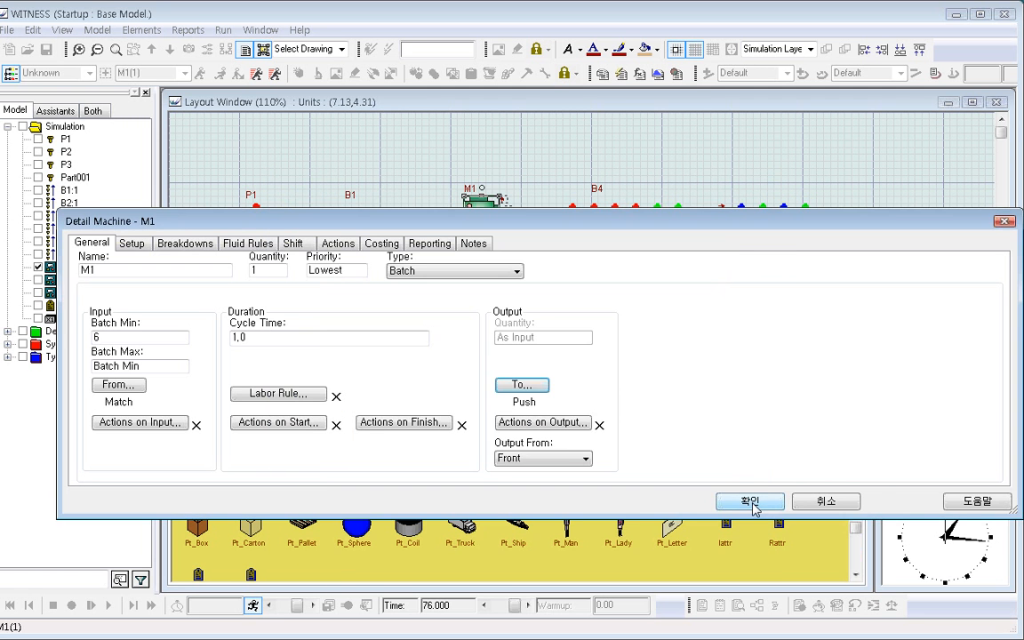
click(752, 503)
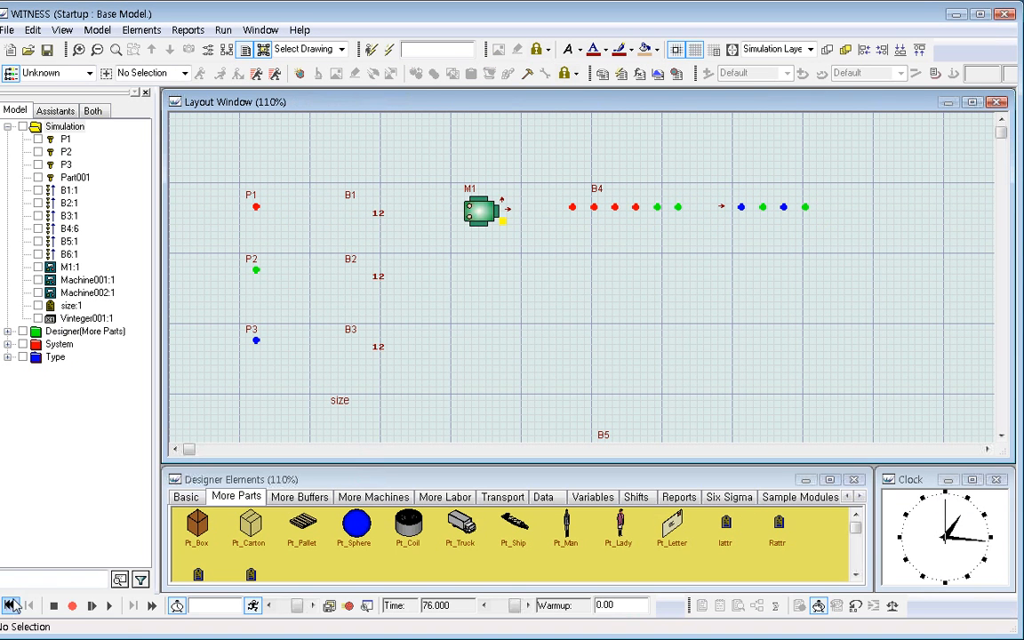
Step: Reset the simulation to the beginning, run it to about time 186 and stop it
click(10, 605)
click(108, 605)
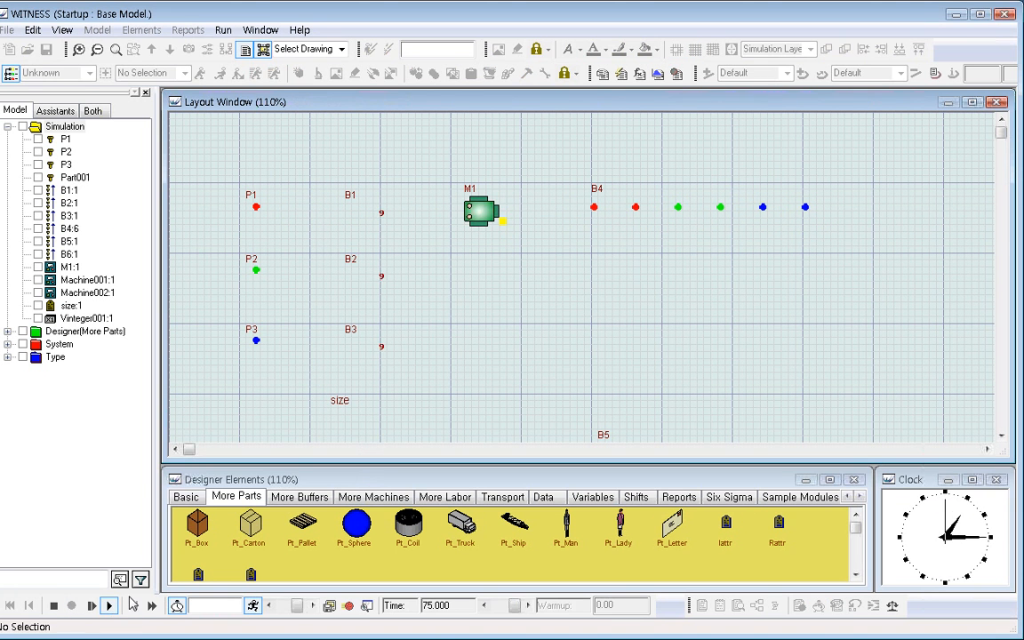
click(53, 608)
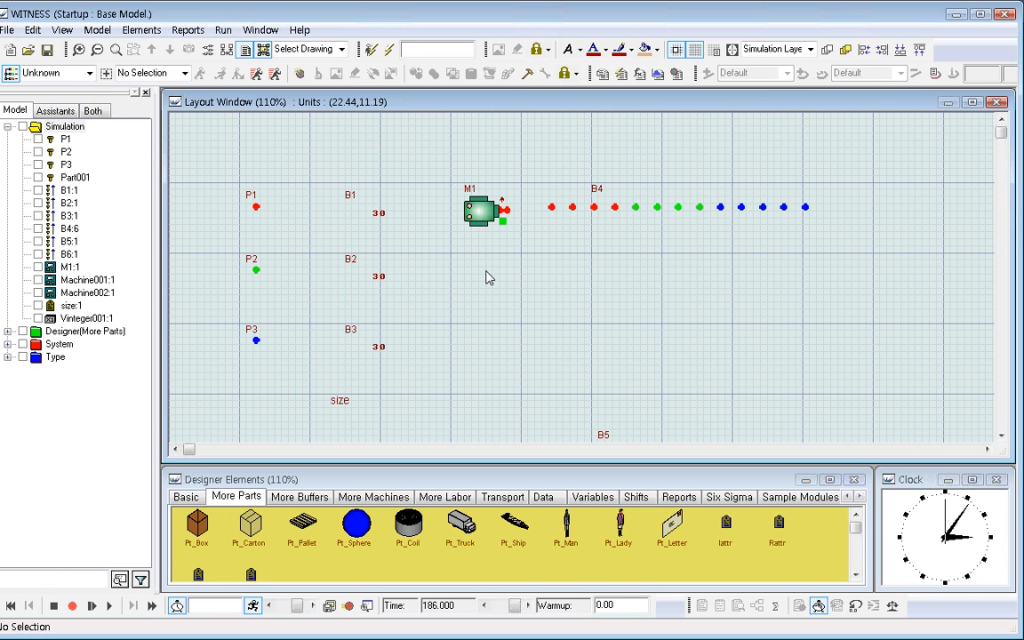
scroll(487, 283, down, 3)
scroll(488, 292, up, 2)
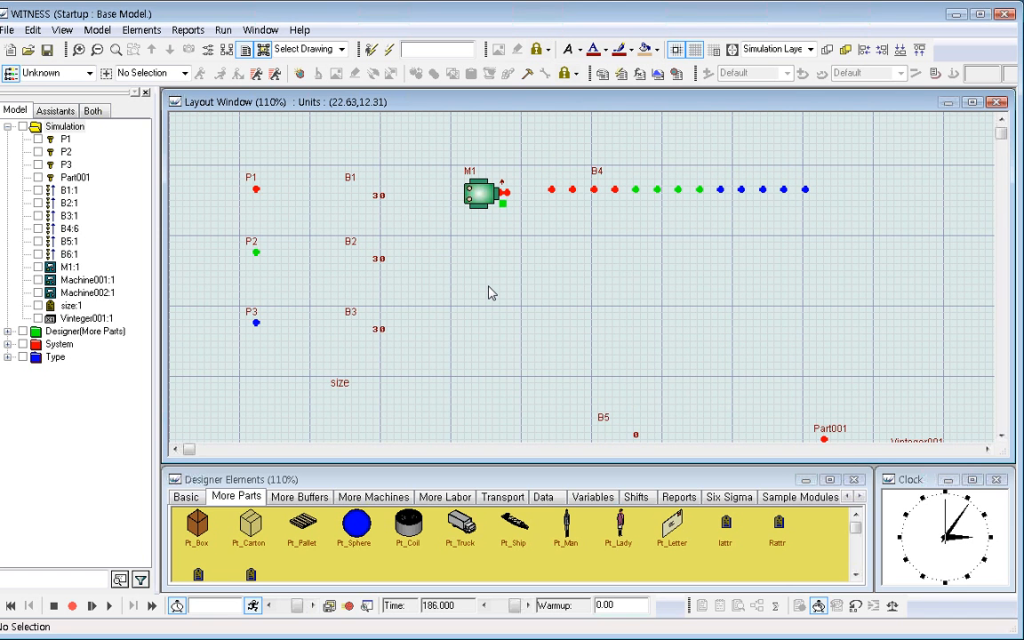
scroll(489, 293, up, 1)
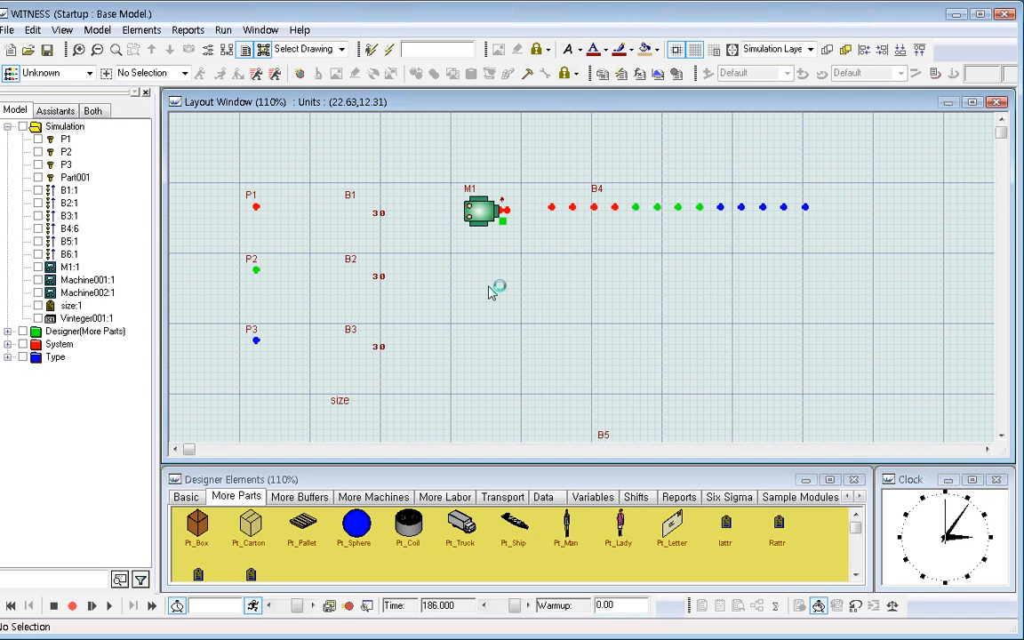